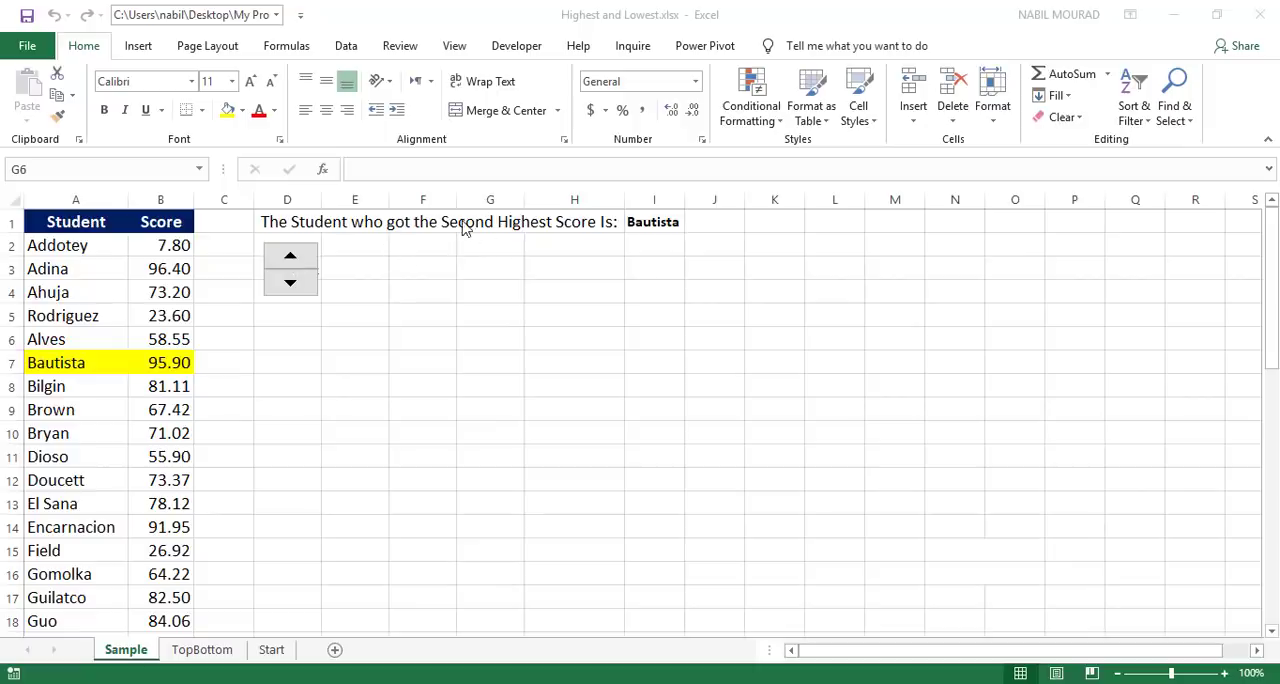
Step: On the Sample sheet, raise the ranking to the third highest score and examine the highlighted student row
left_click(291, 262)
left_click(291, 262)
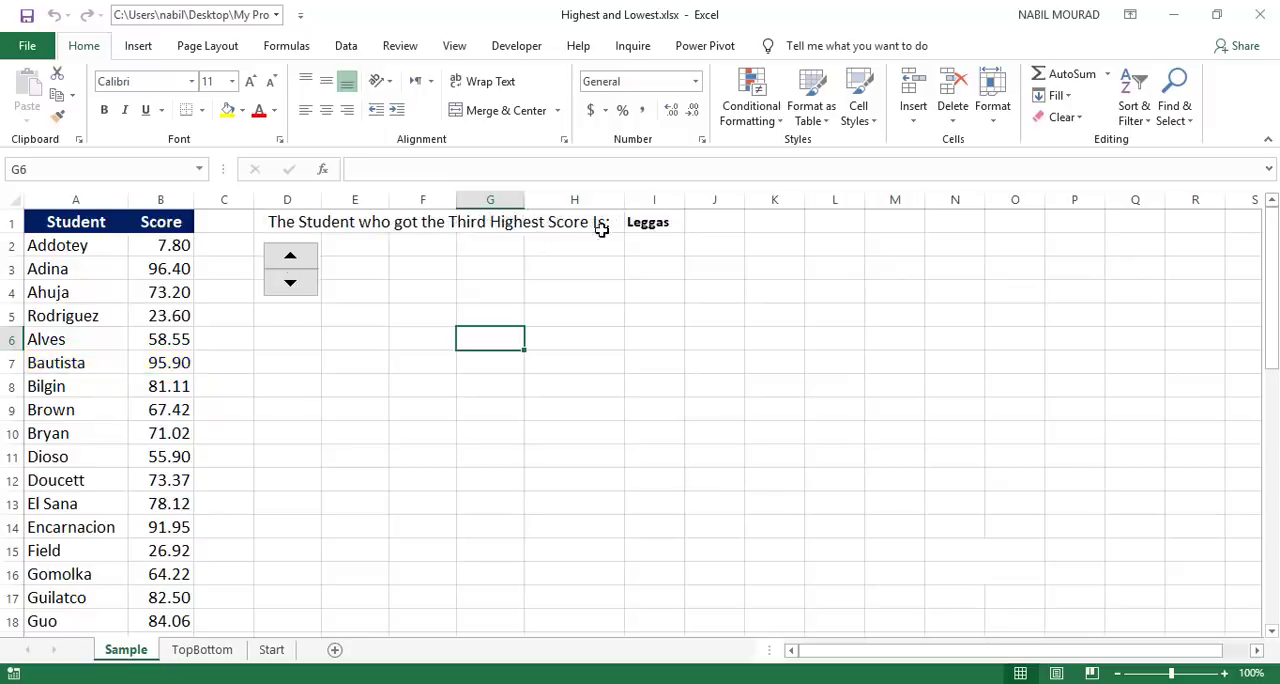
scroll(130, 362, "down", 5)
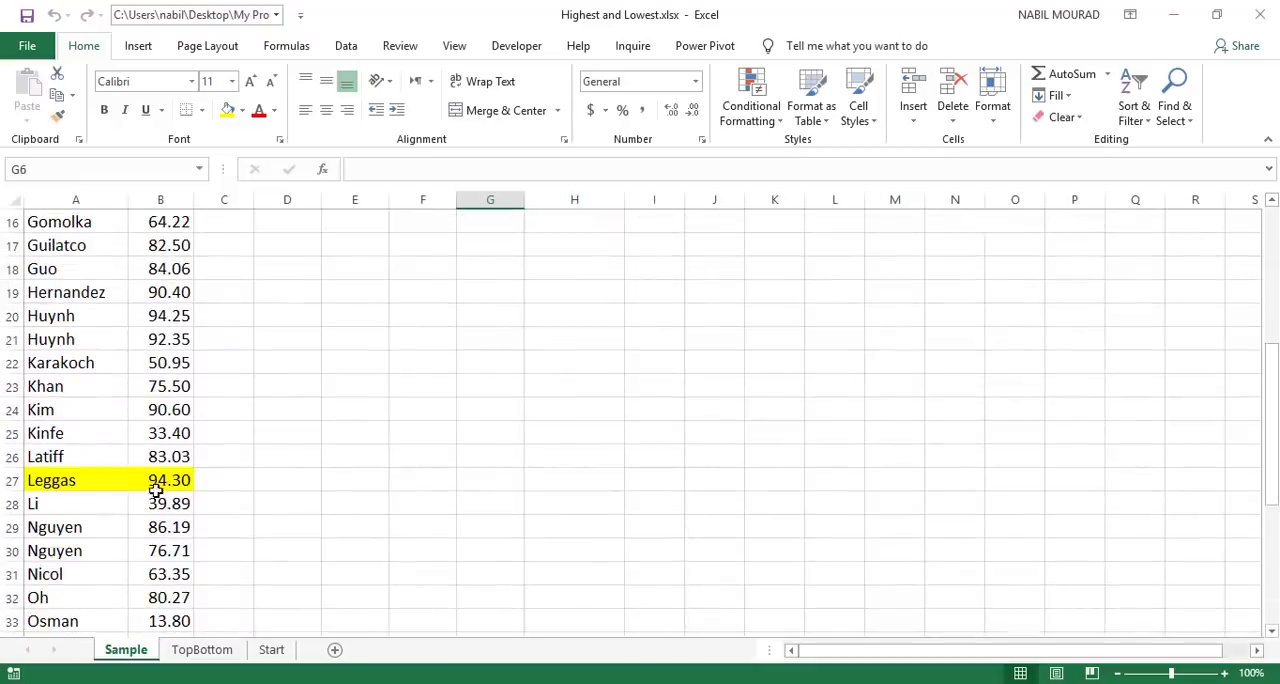
scroll(266, 409, "up", 5)
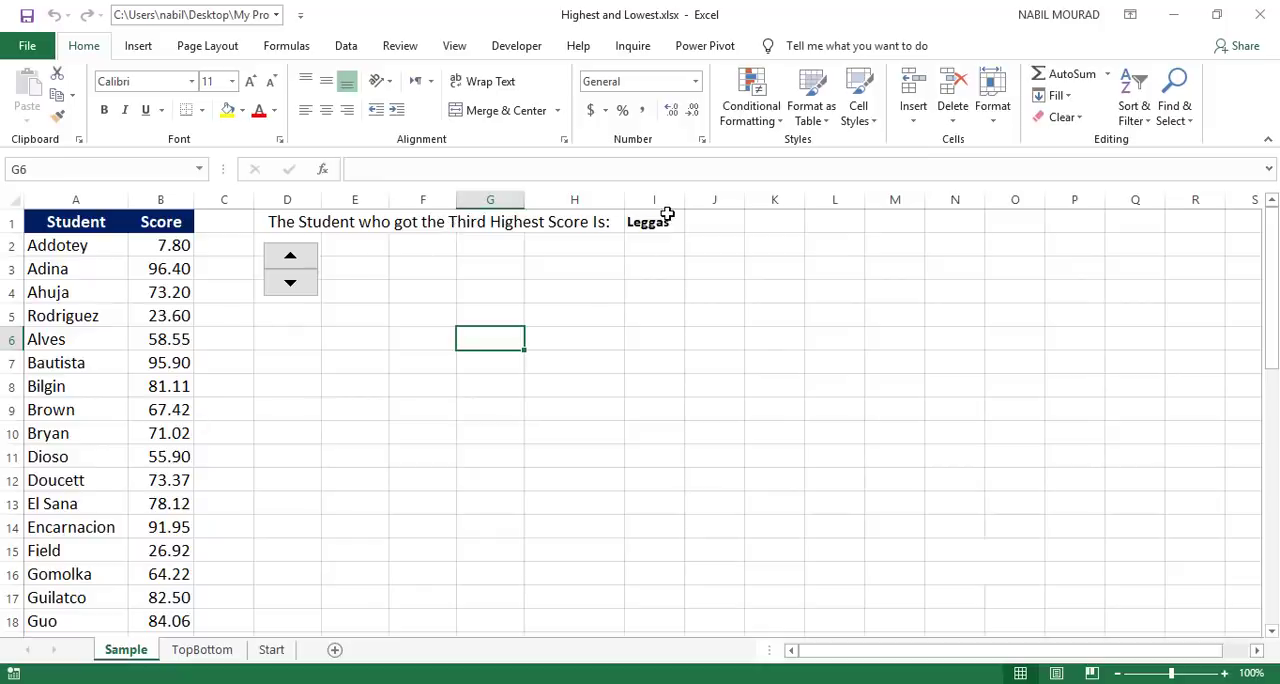
scroll(97, 451, "down", 4)
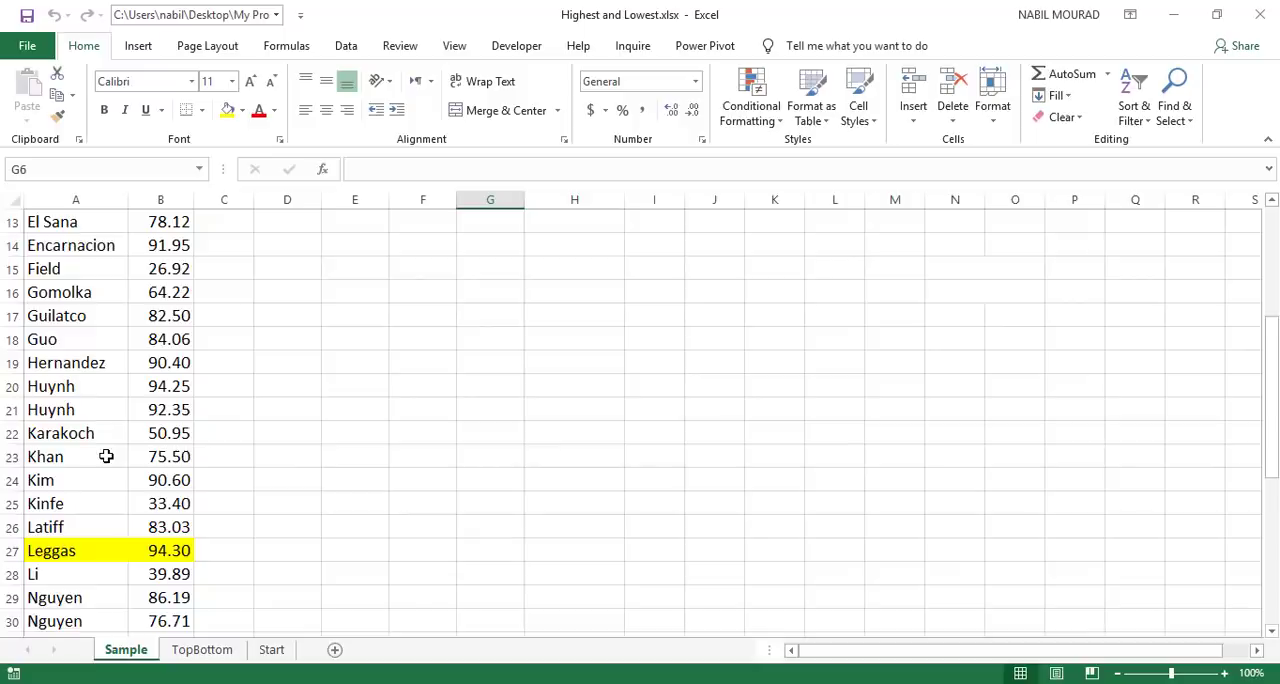
Step: On the TopBottom sheet, highlight the top 2 amounts in B2:B13 using a Top 10 Items rule with Light Red Fill with Dark Red Text
left_click(203, 651)
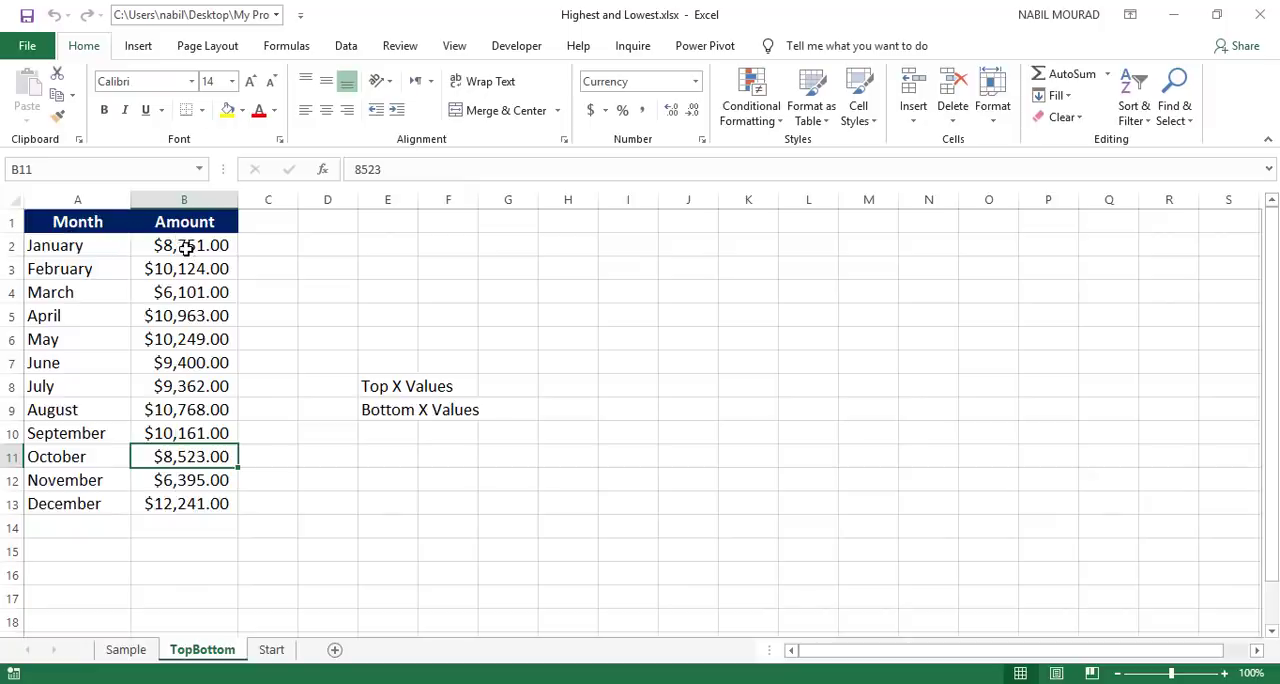
left_click_drag(186, 249, 164, 493)
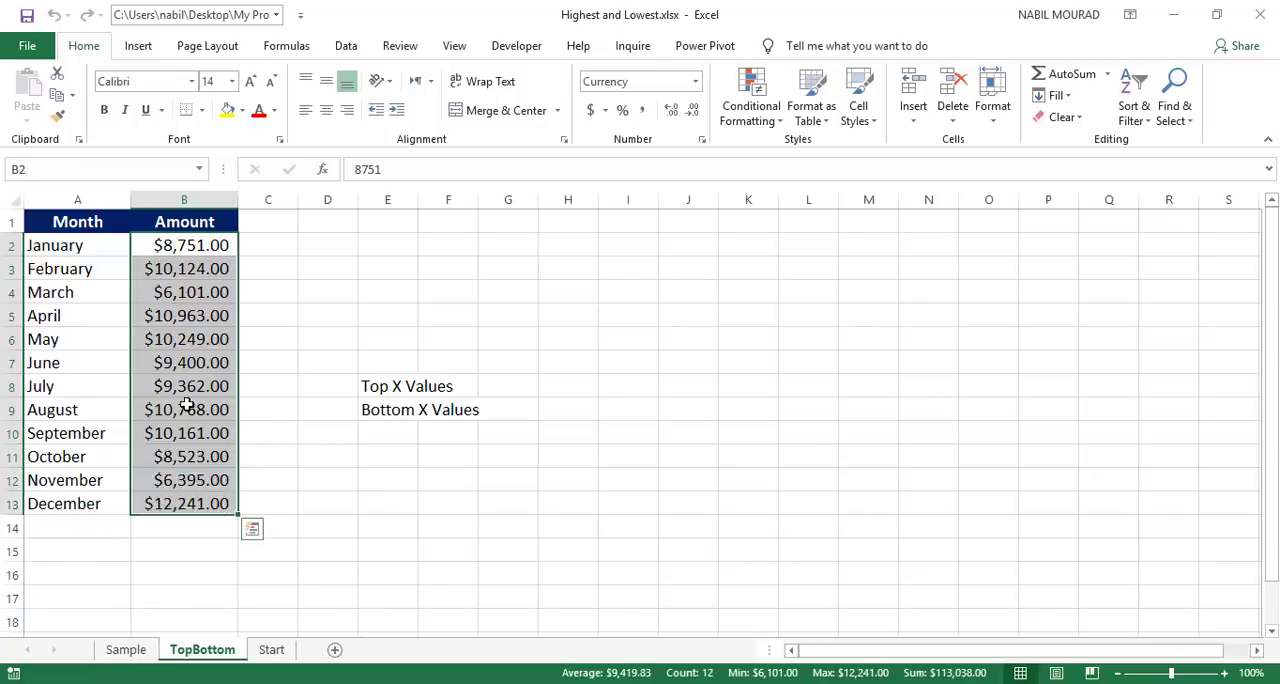
left_click(769, 119)
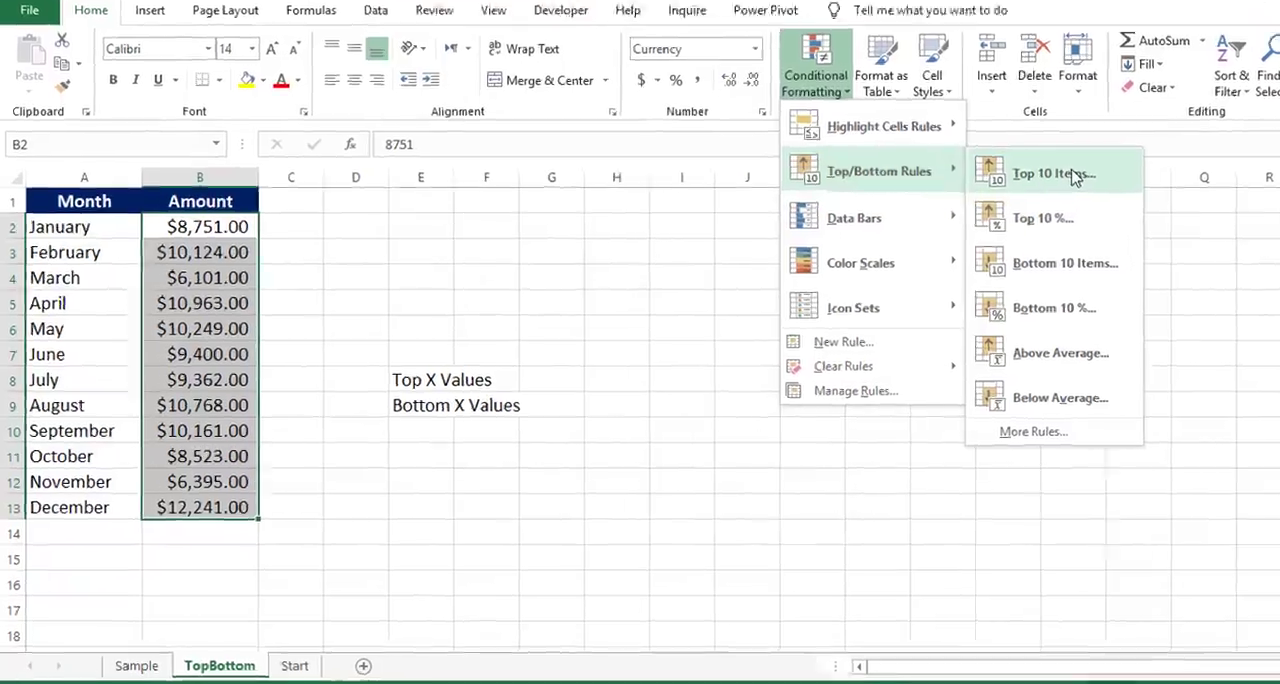
left_click(988, 198)
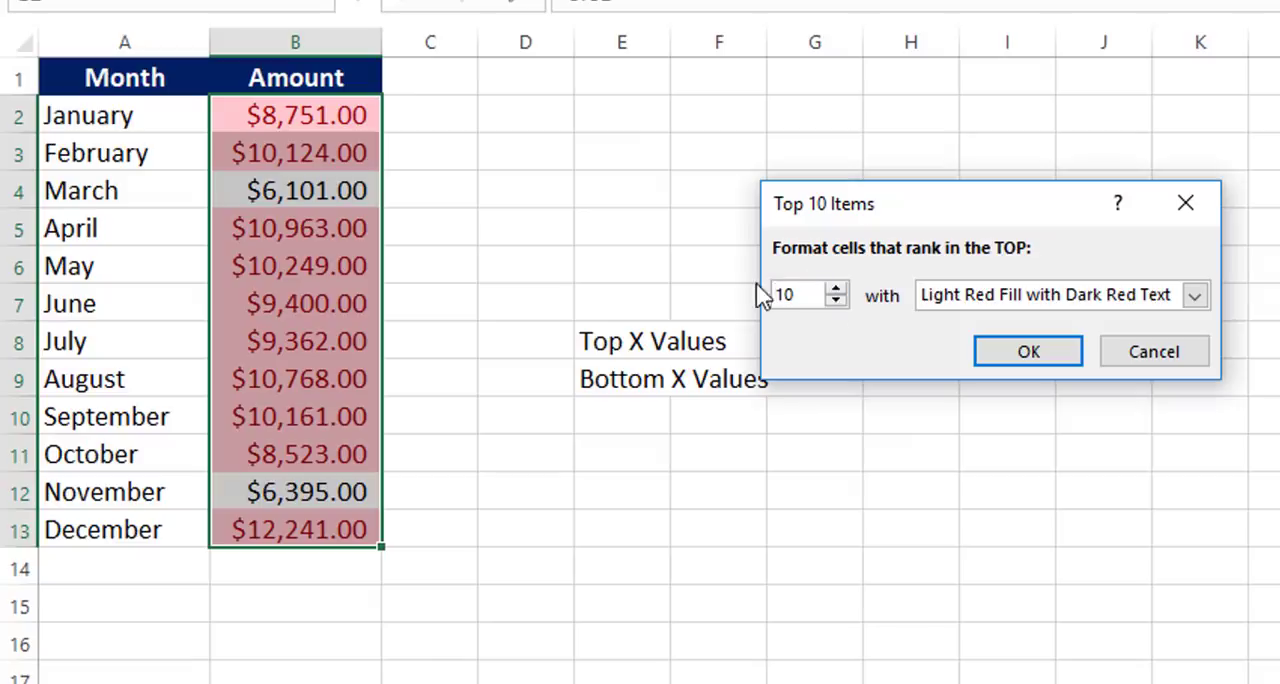
left_click_drag(808, 295, 778, 295)
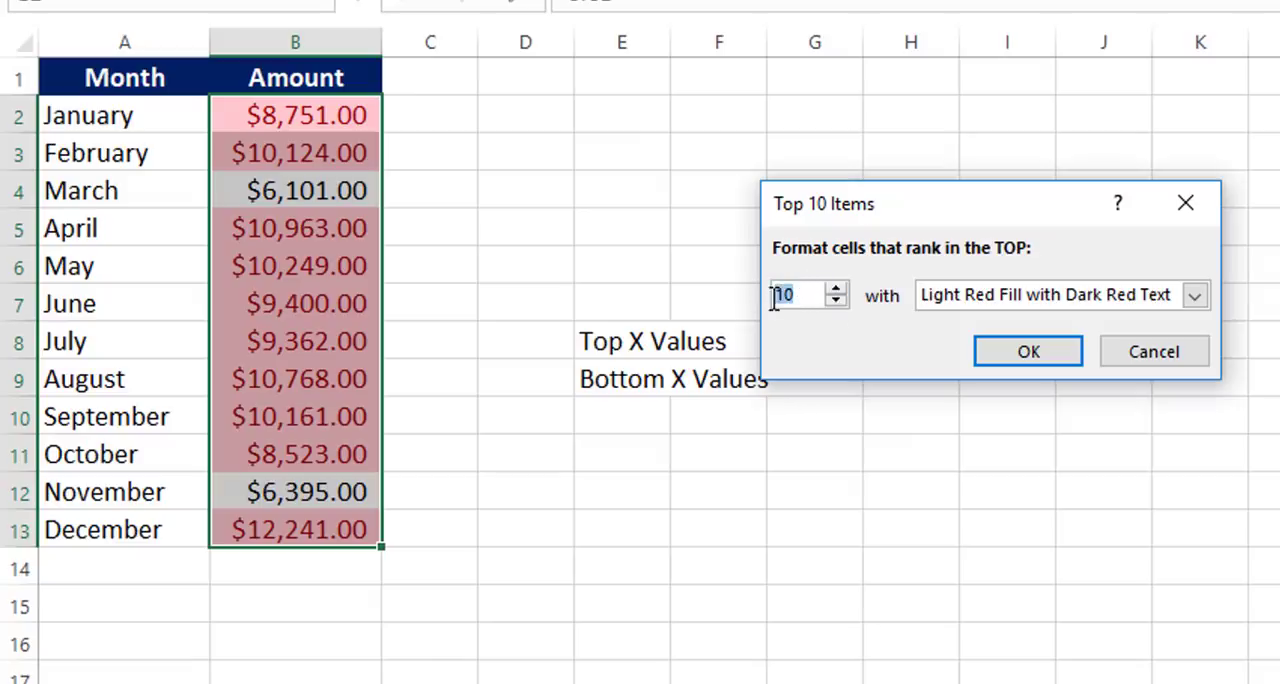
type("9")
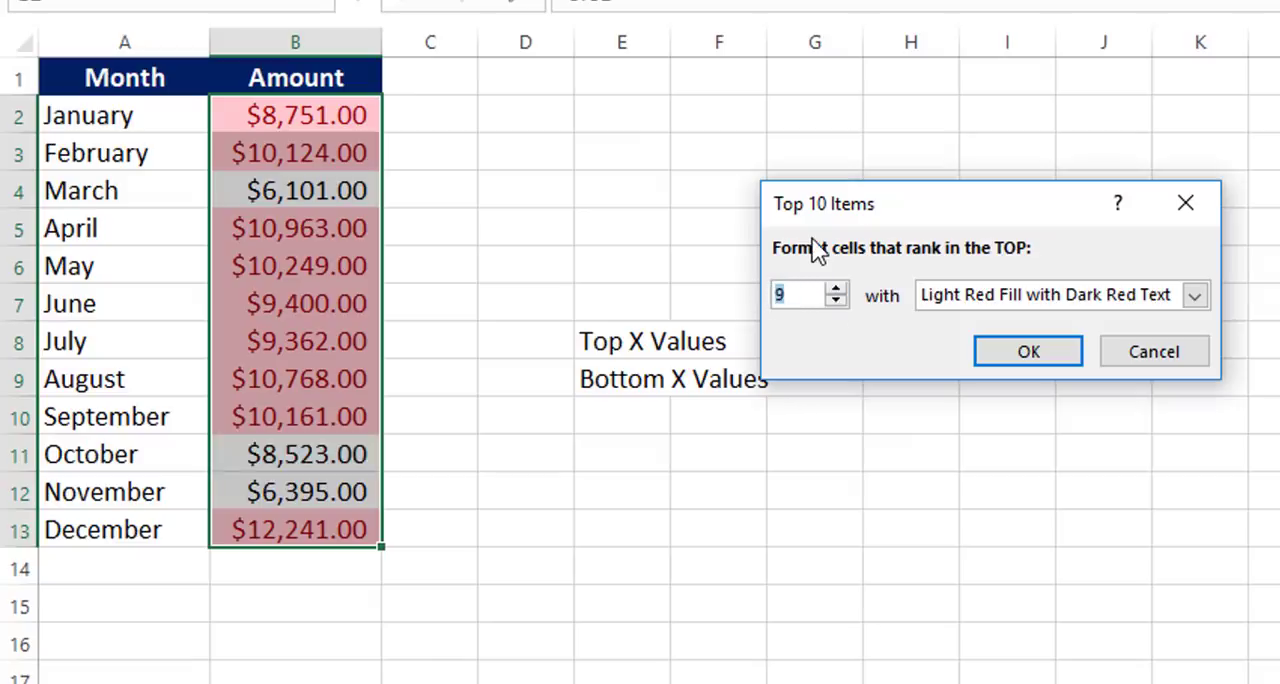
type("2")
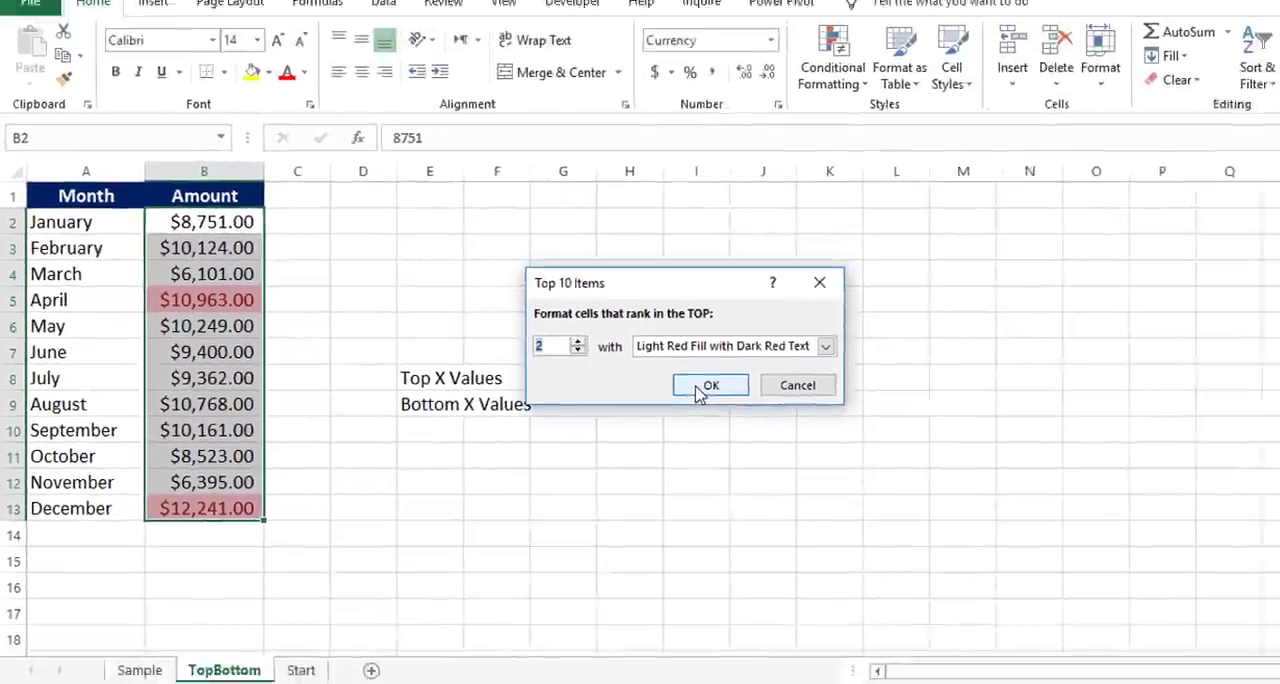
left_click(1008, 353)
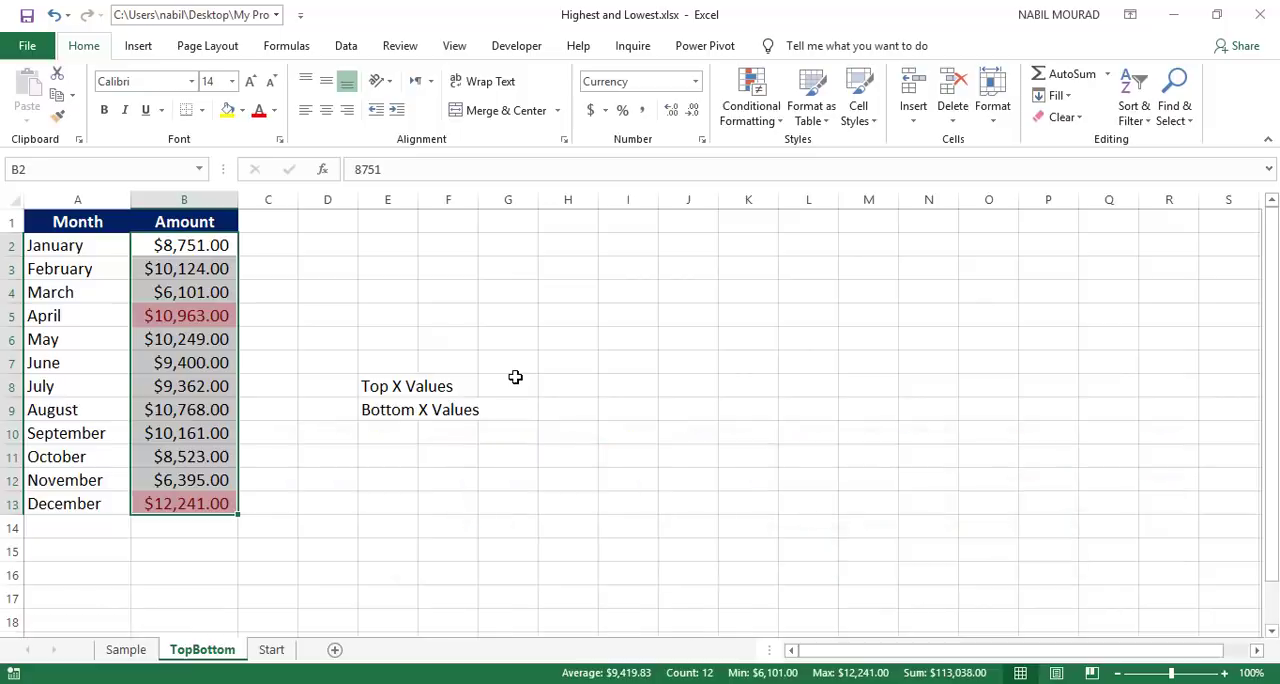
left_click_drag(185, 247, 200, 295)
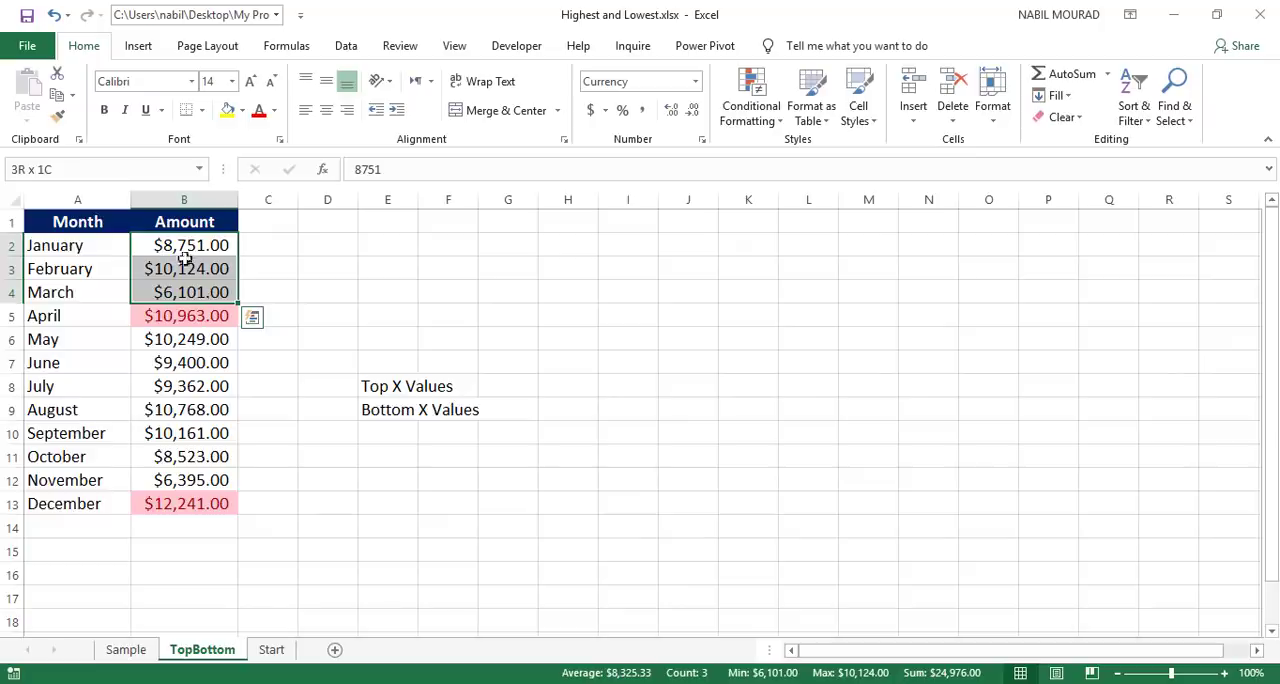
left_click(188, 247)
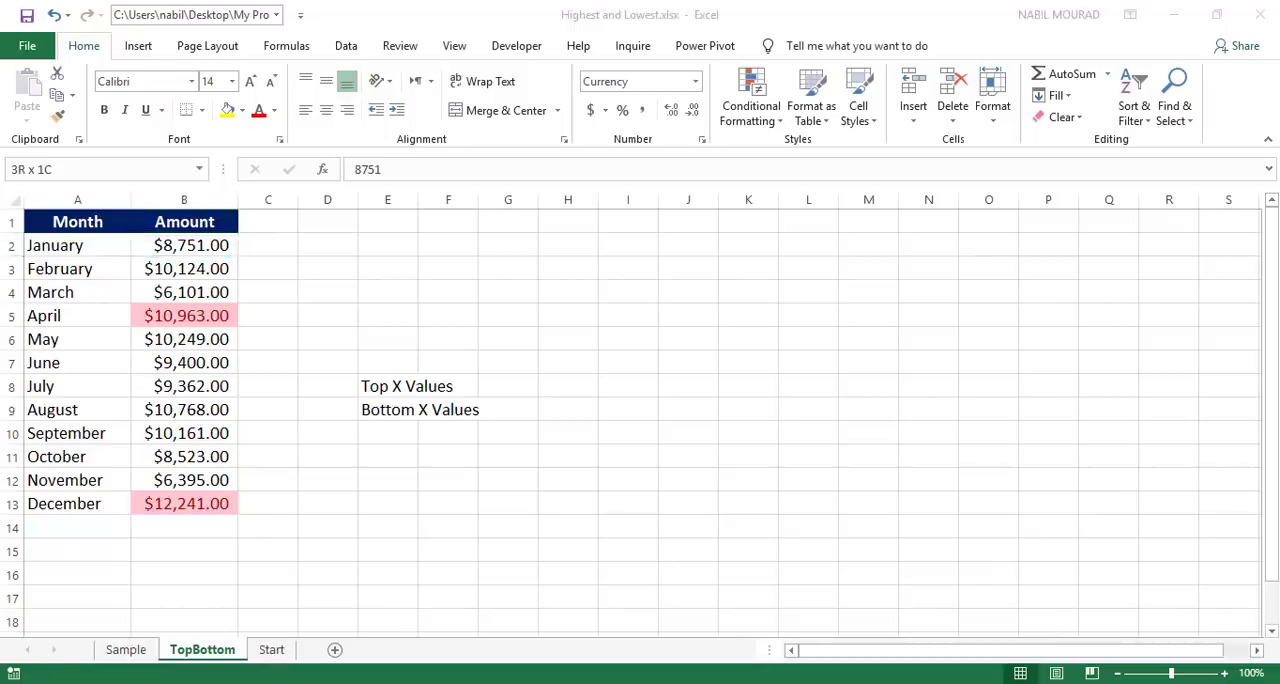
Step: On the Start sheet, look over the Student and Score columns and enter the rank 2 in cell D3
key("ctrl+Page_Down")
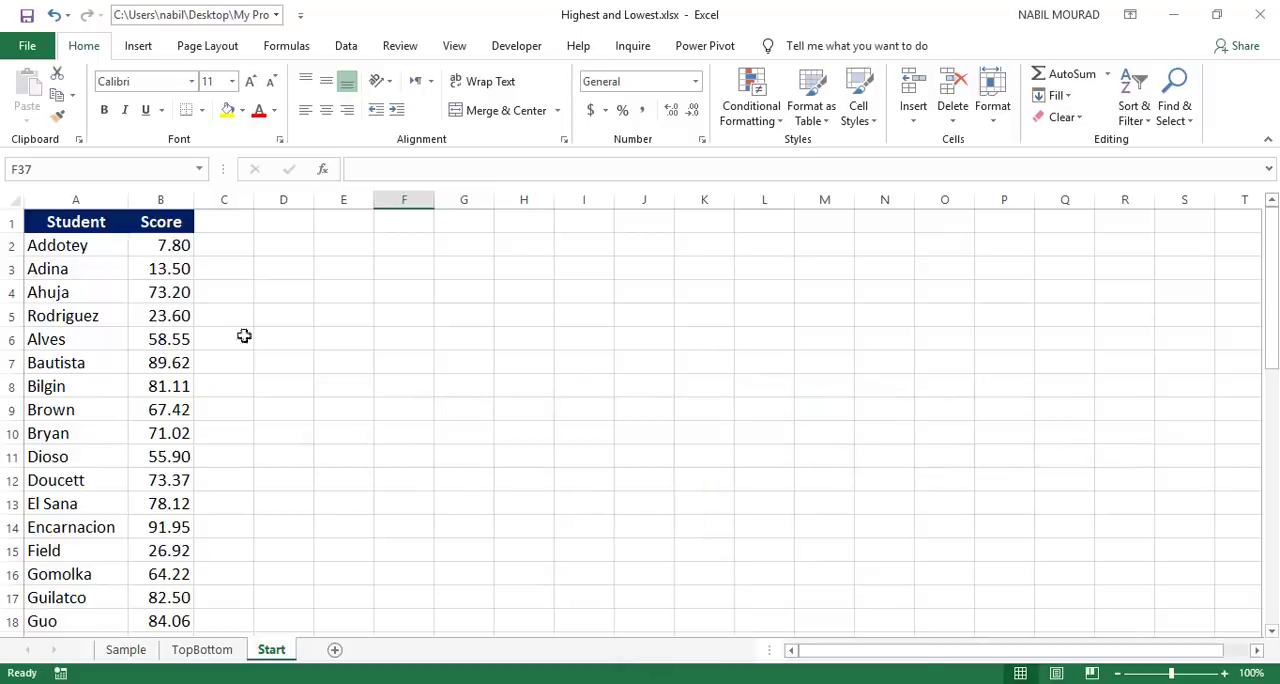
left_click_drag(160, 200, 97, 201)
left_click(97, 201)
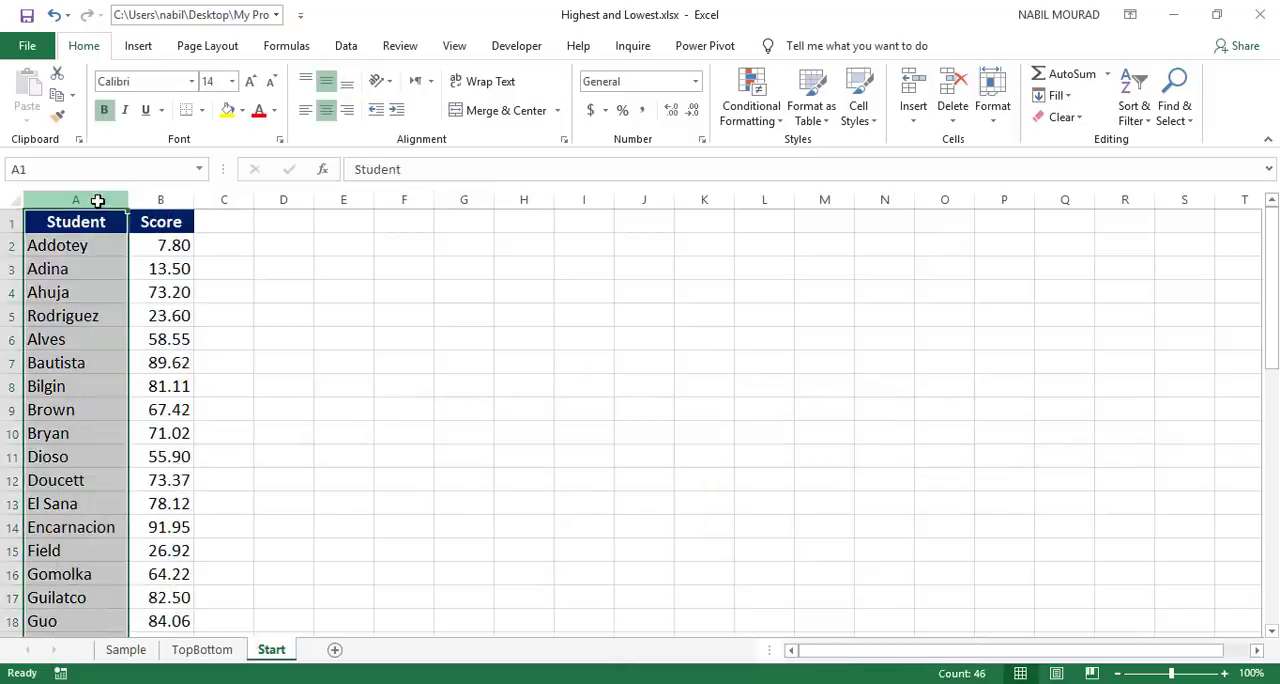
left_click(158, 200, "shift")
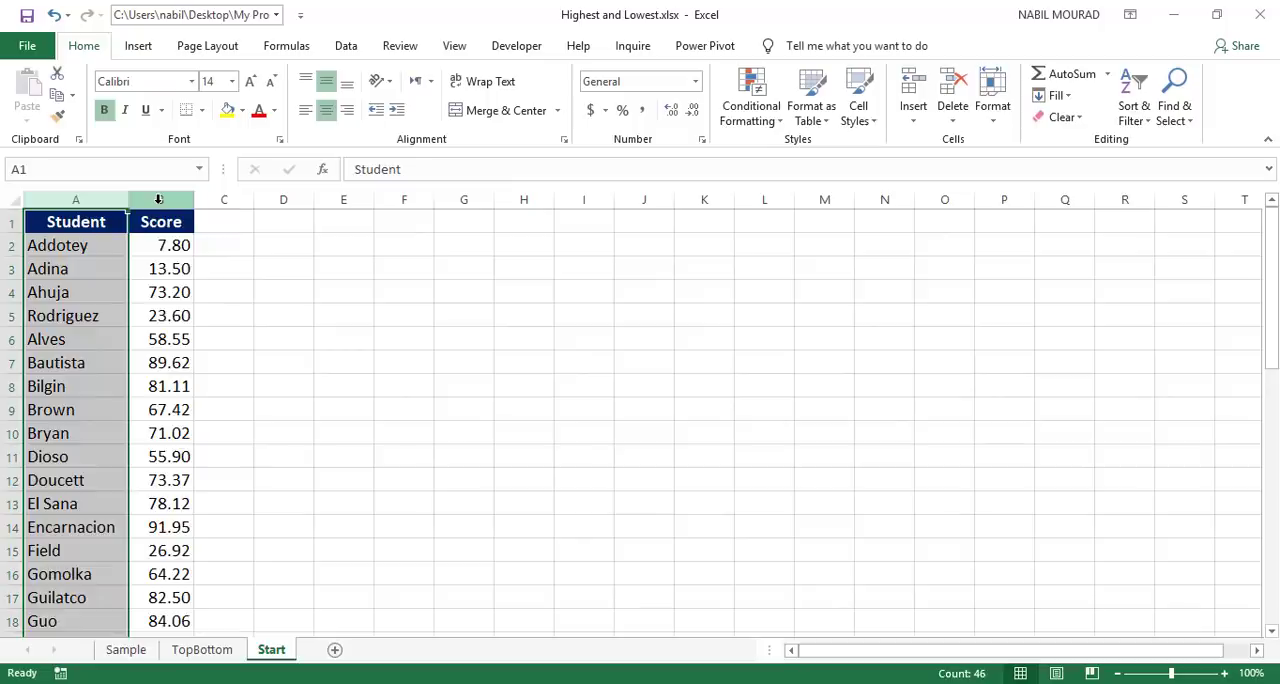
left_click(158, 201)
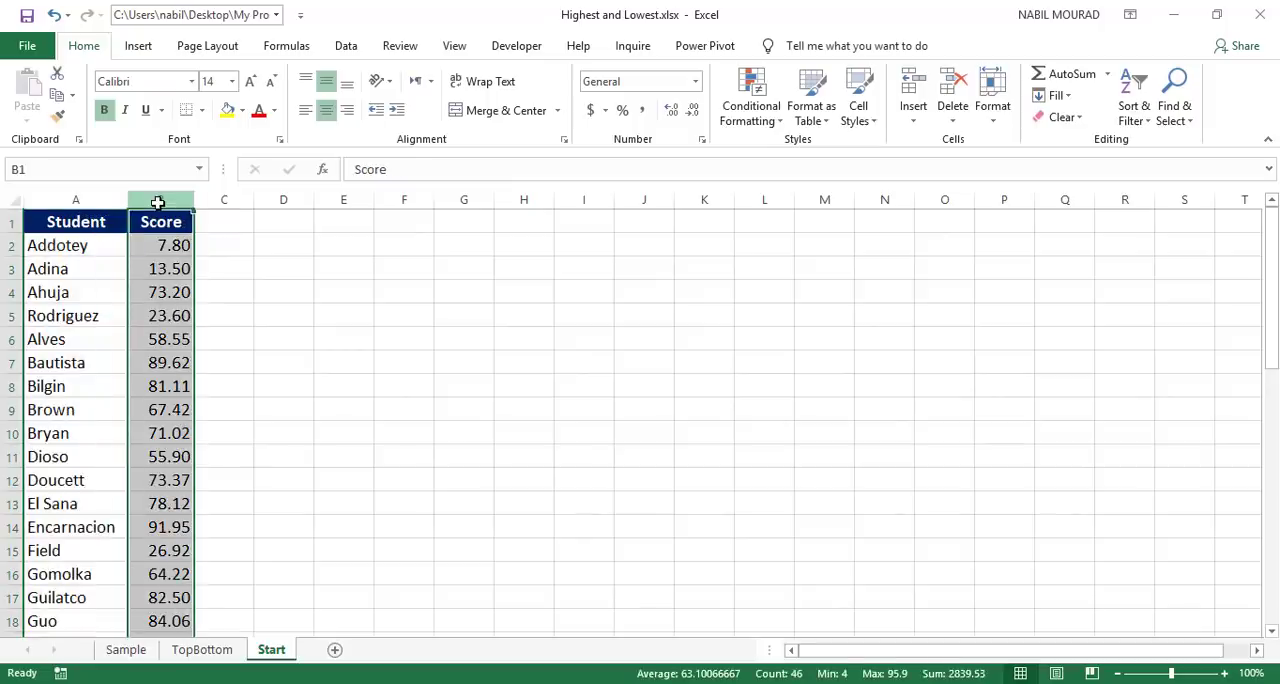
left_click(285, 269)
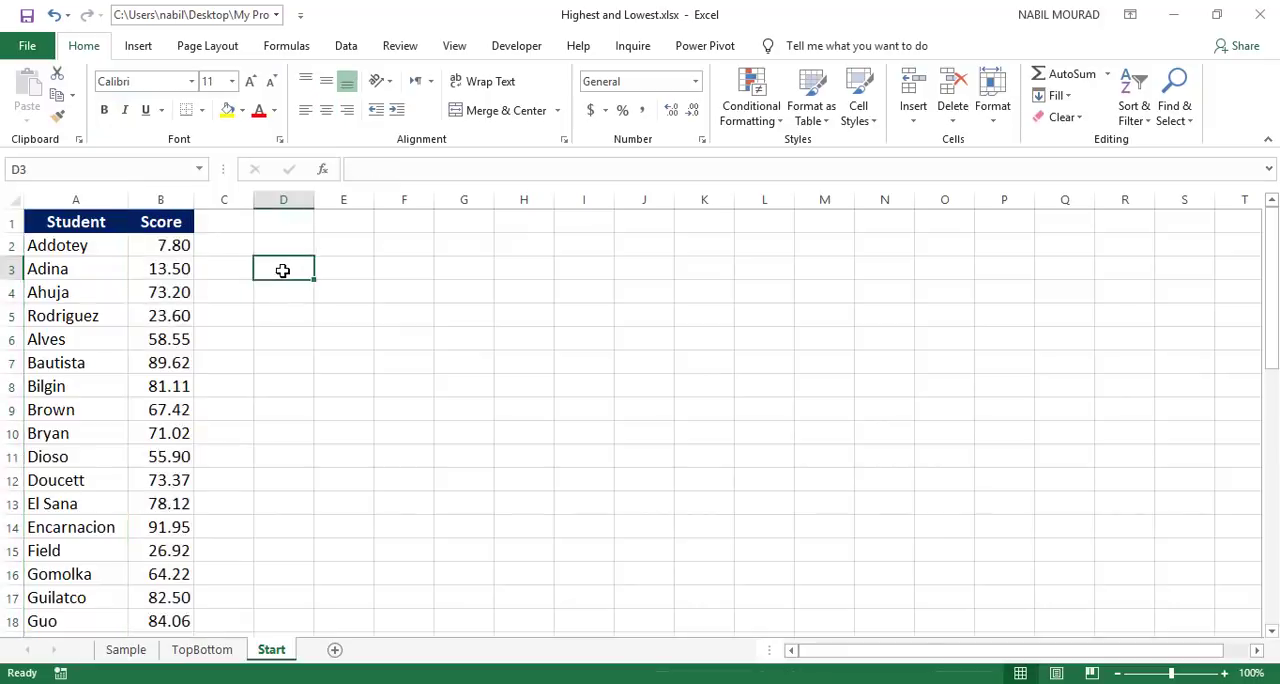
type("2")
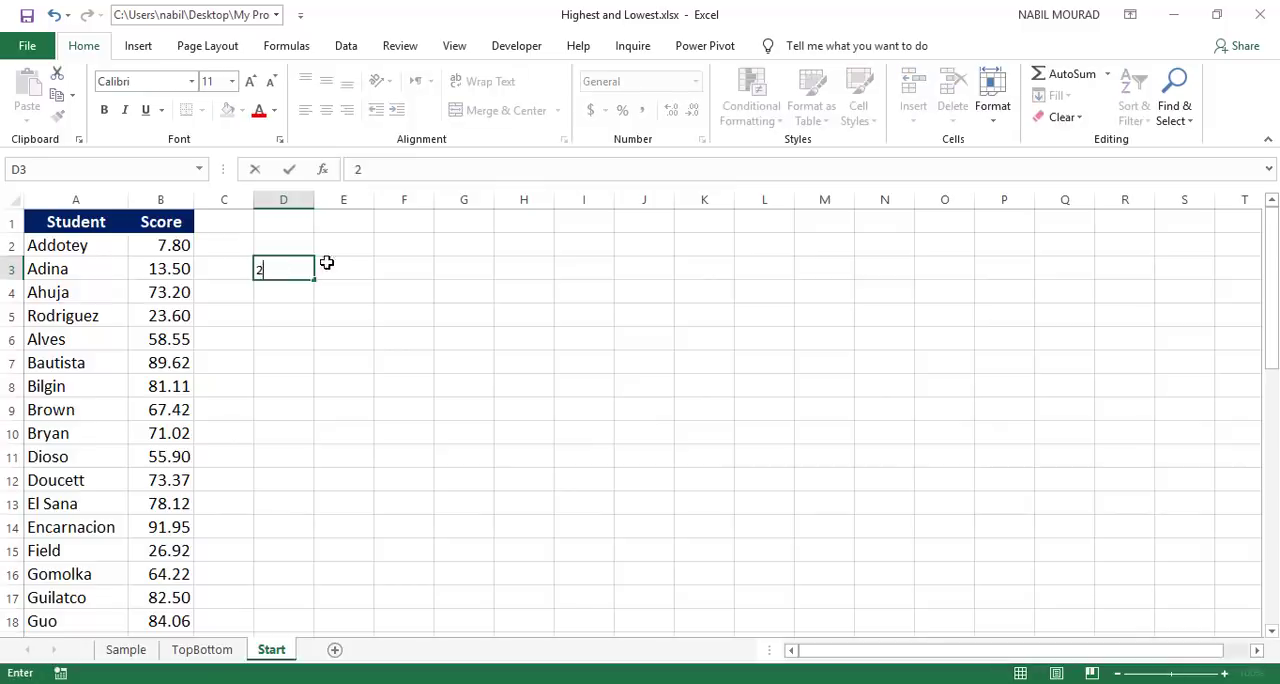
left_click(326, 263)
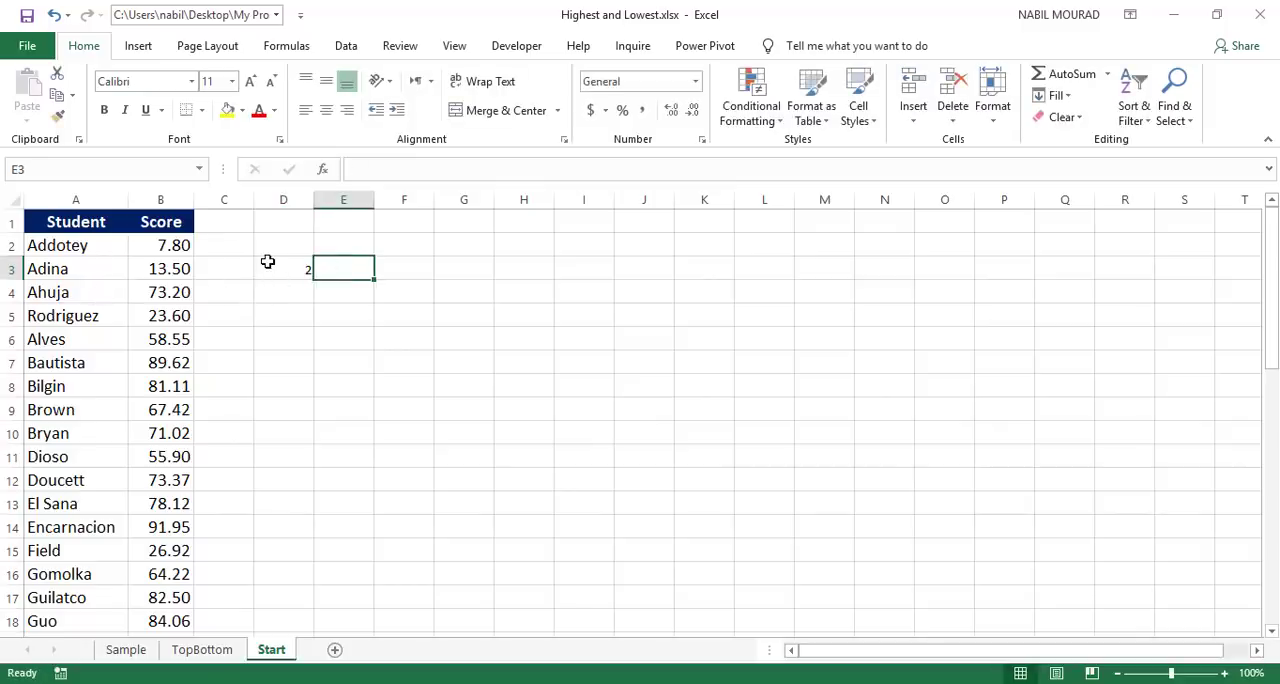
Step: Enter the formula =LARGE(B2:B46,D3) in cell E5 to return the score at the rank given in D3
left_click(341, 316)
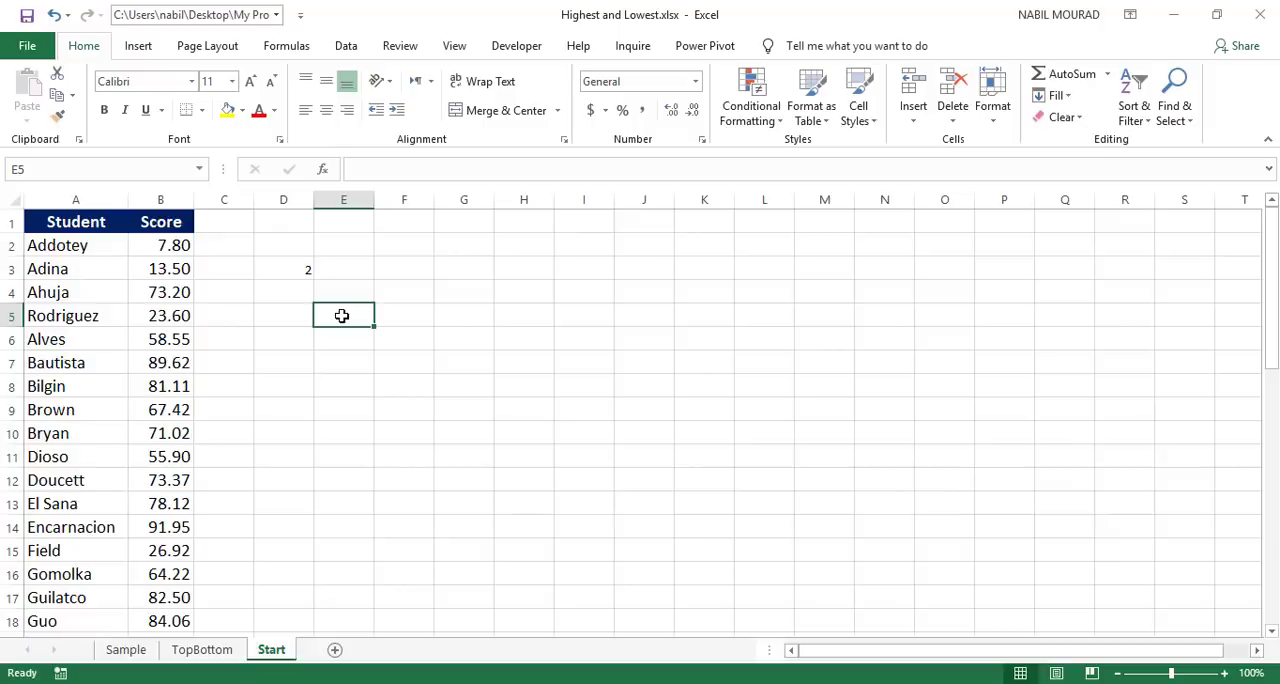
type("=large")
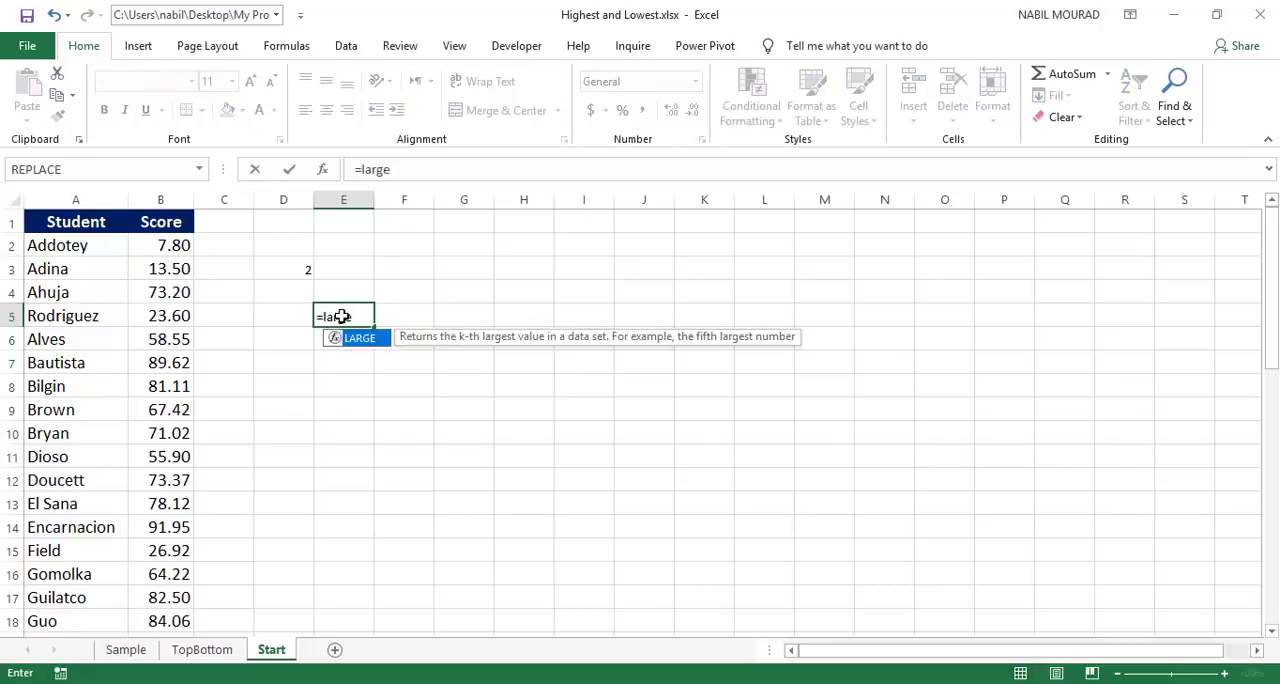
key("Tab")
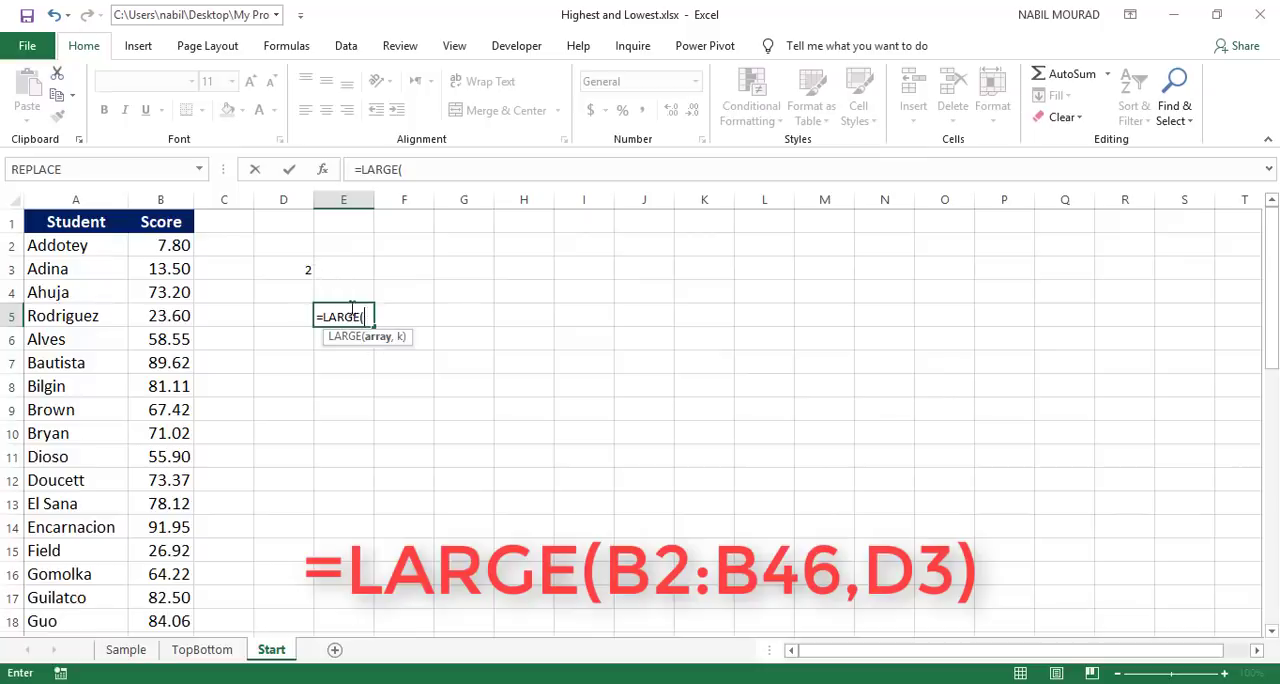
left_click(170, 246)
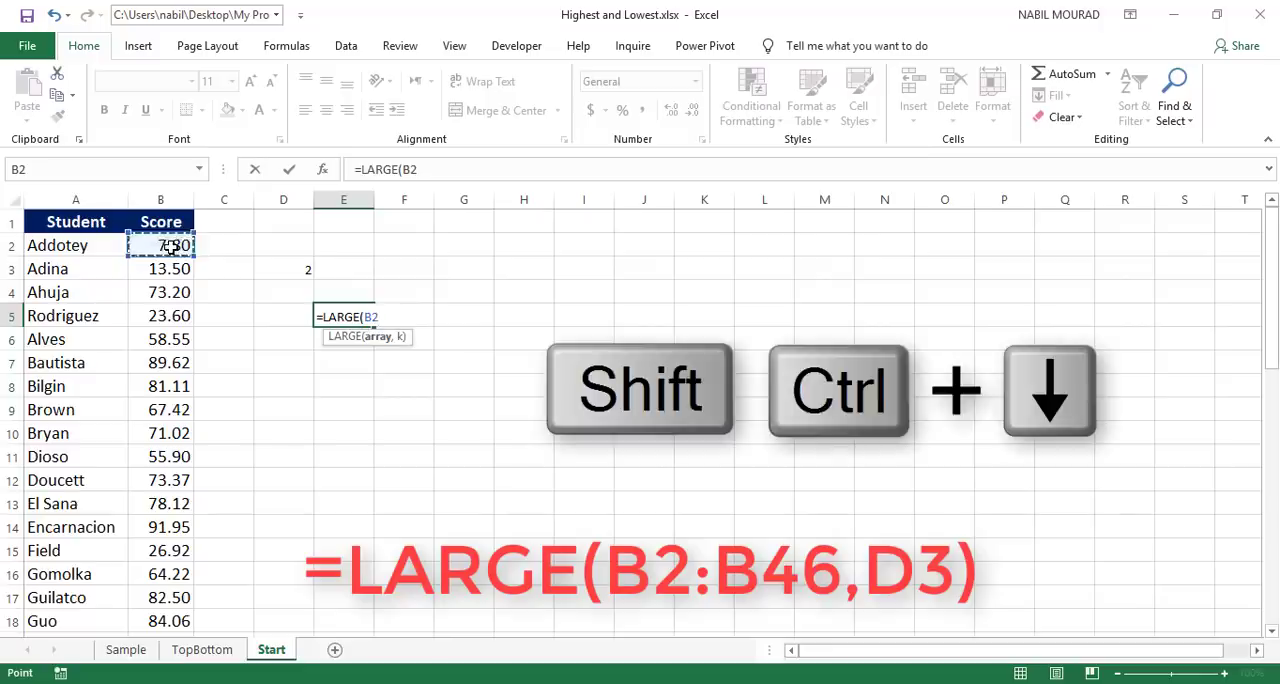
key("ctrl+shift+Down")
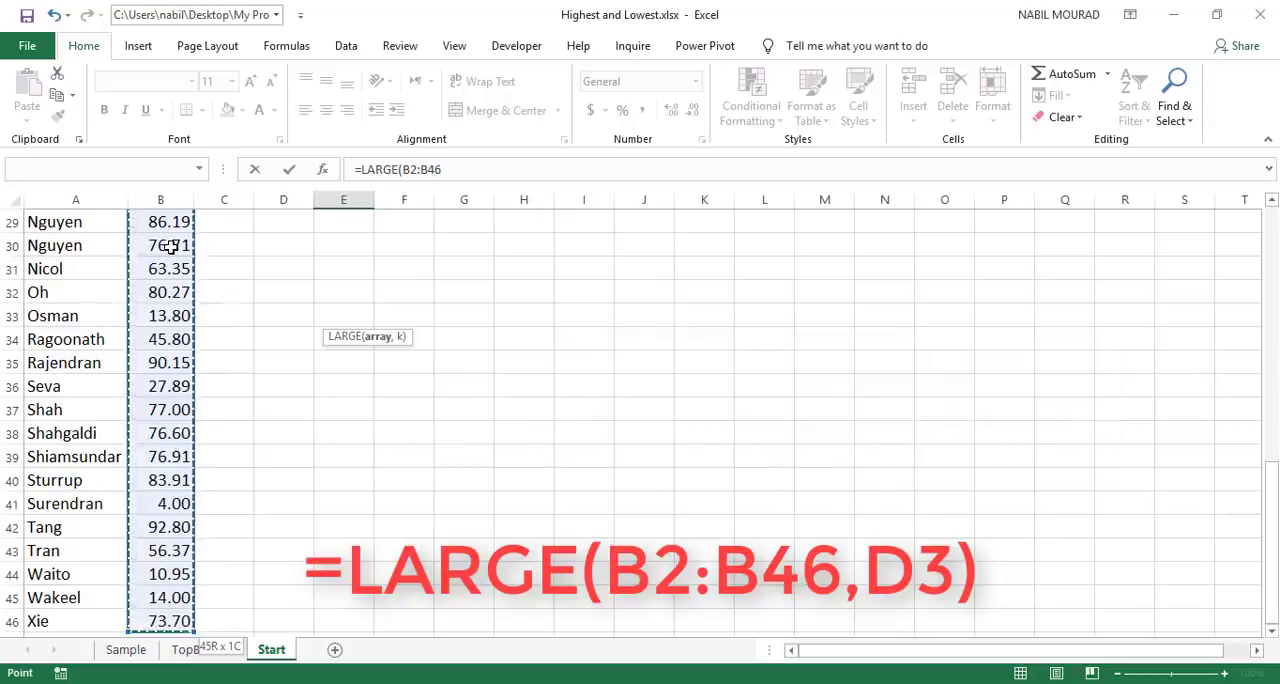
key("ctrl+BackSpace")
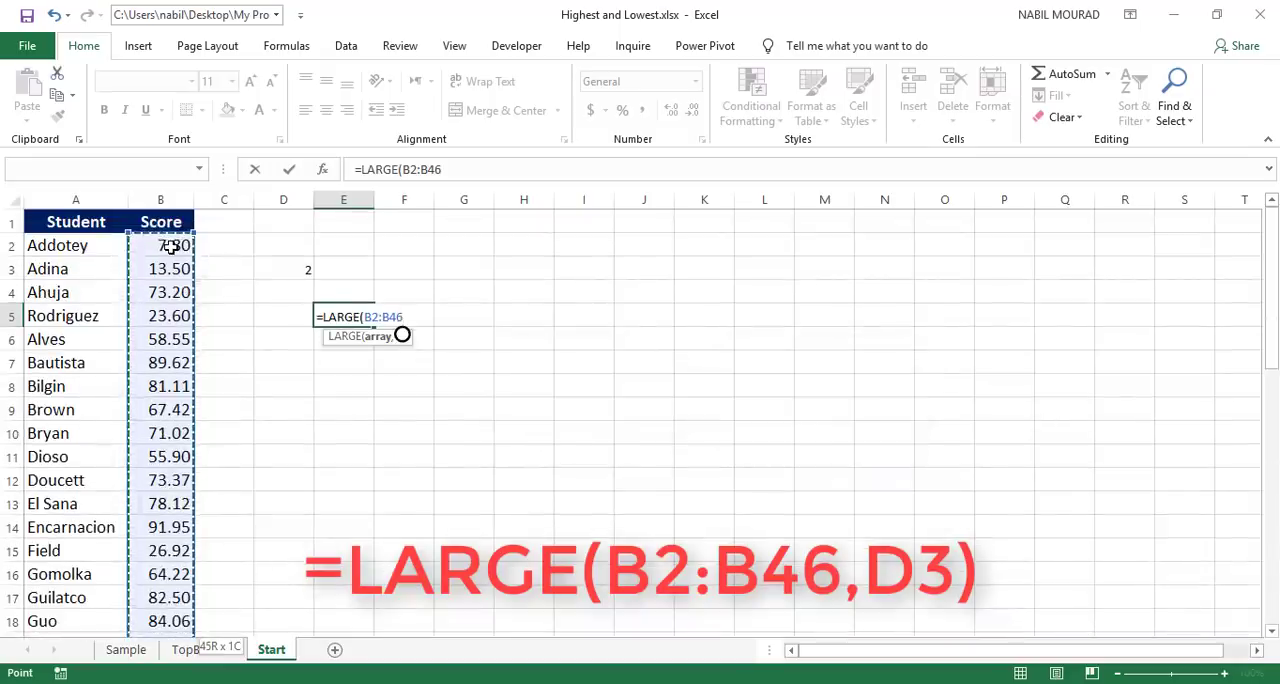
type(",")
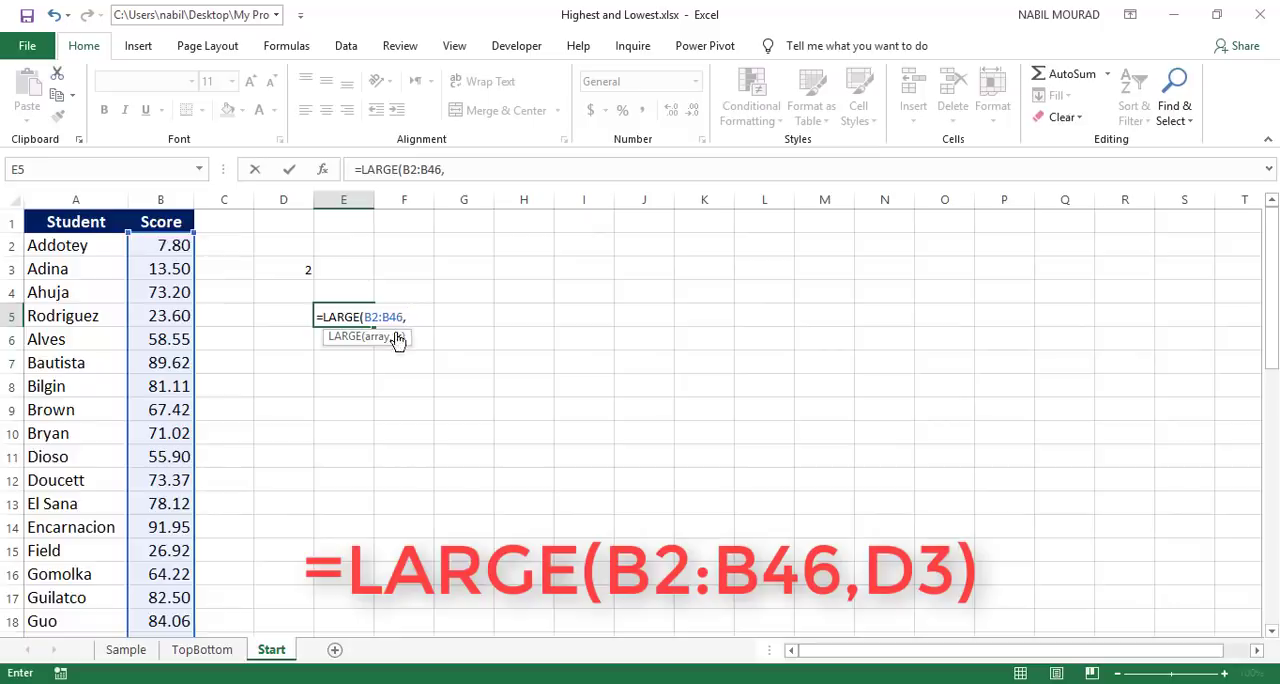
left_click(300, 267)
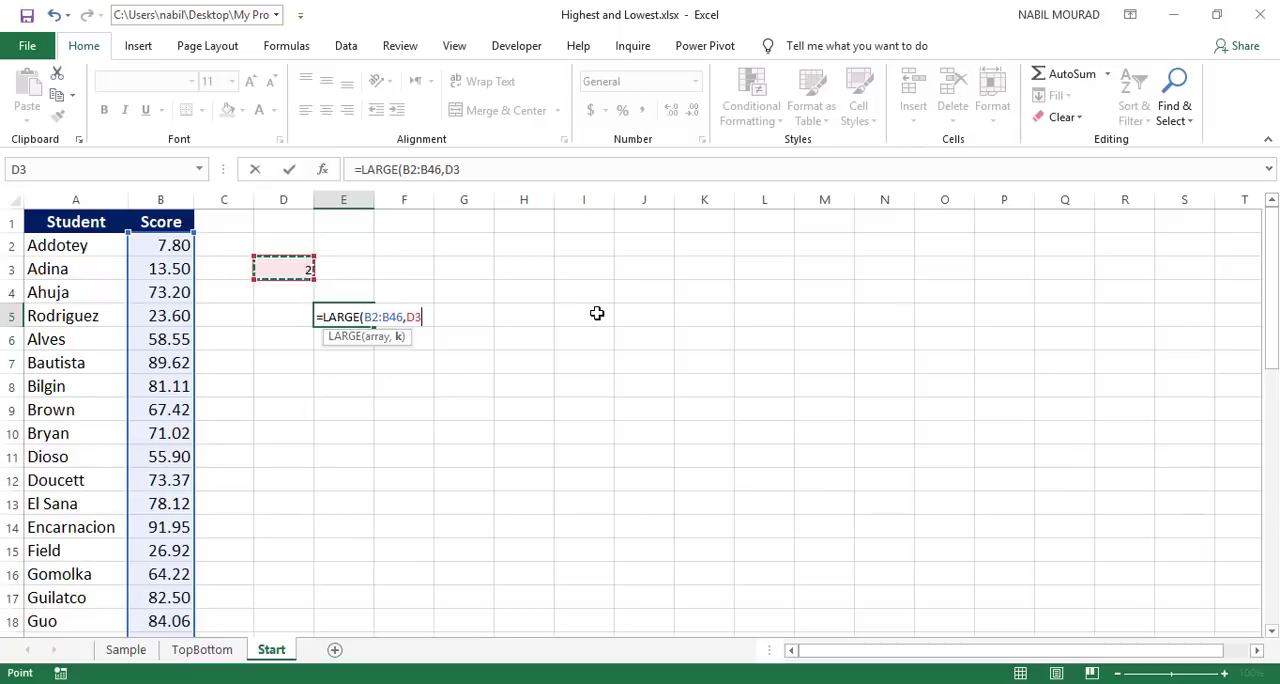
type(")")
key("Return")
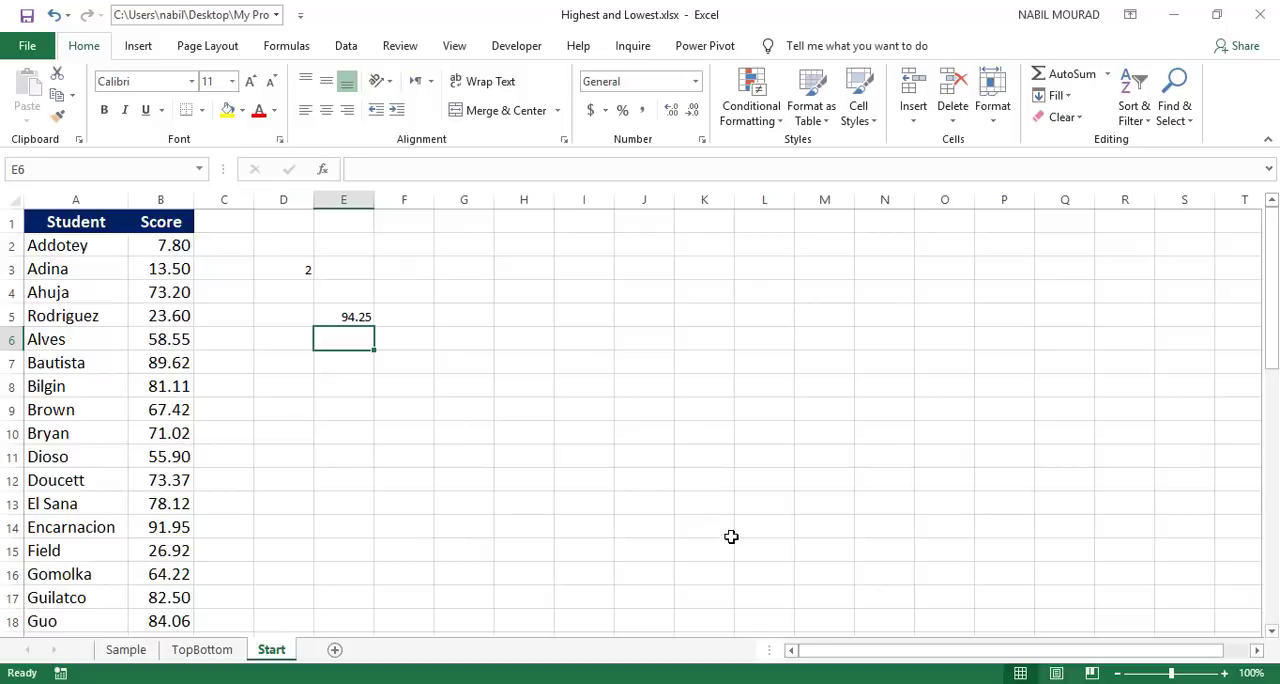
Step: Review the heading sentence and spin control at the start of the Sample sheet, and return to the Start sheet
left_click(124, 650)
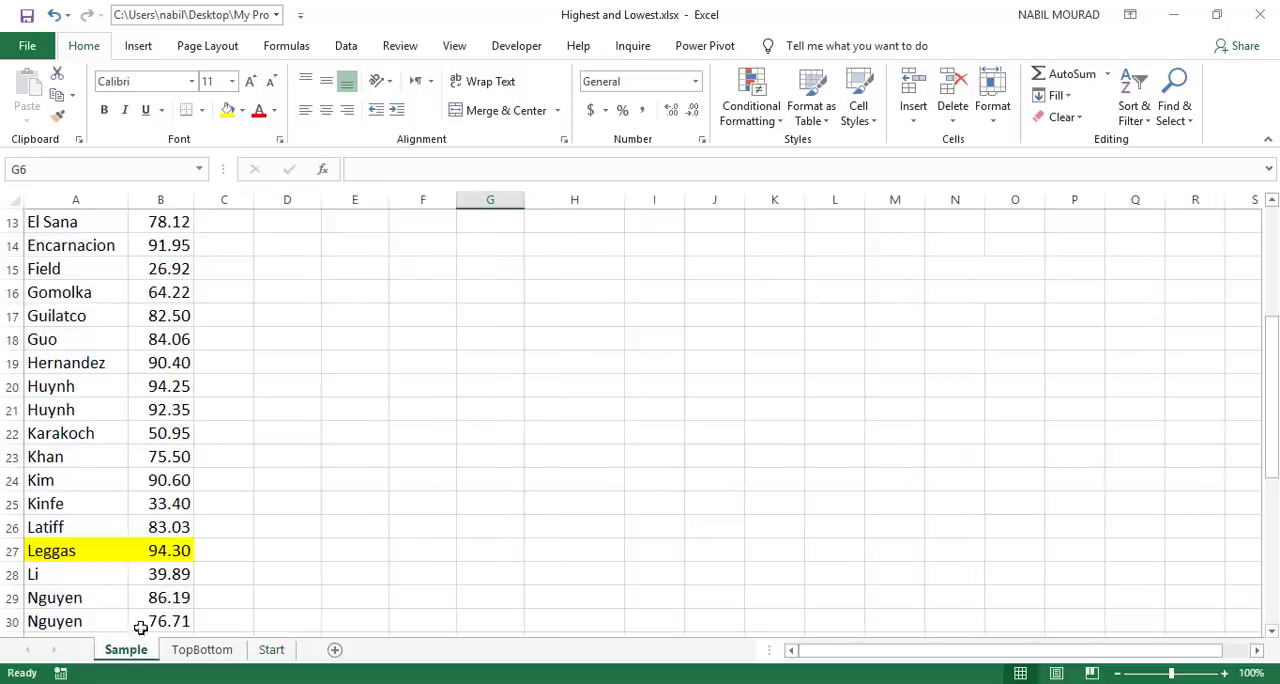
scroll(340, 391, "up", 1)
scroll(340, 391, "up", 4)
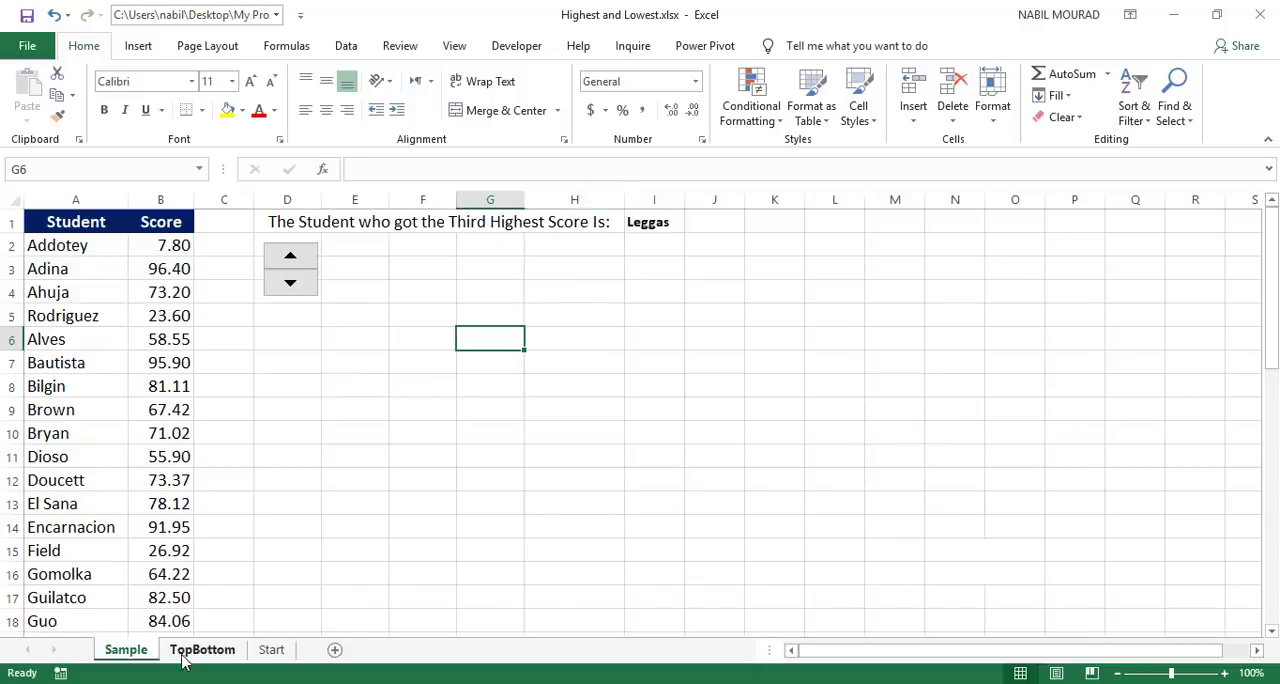
left_click(272, 650)
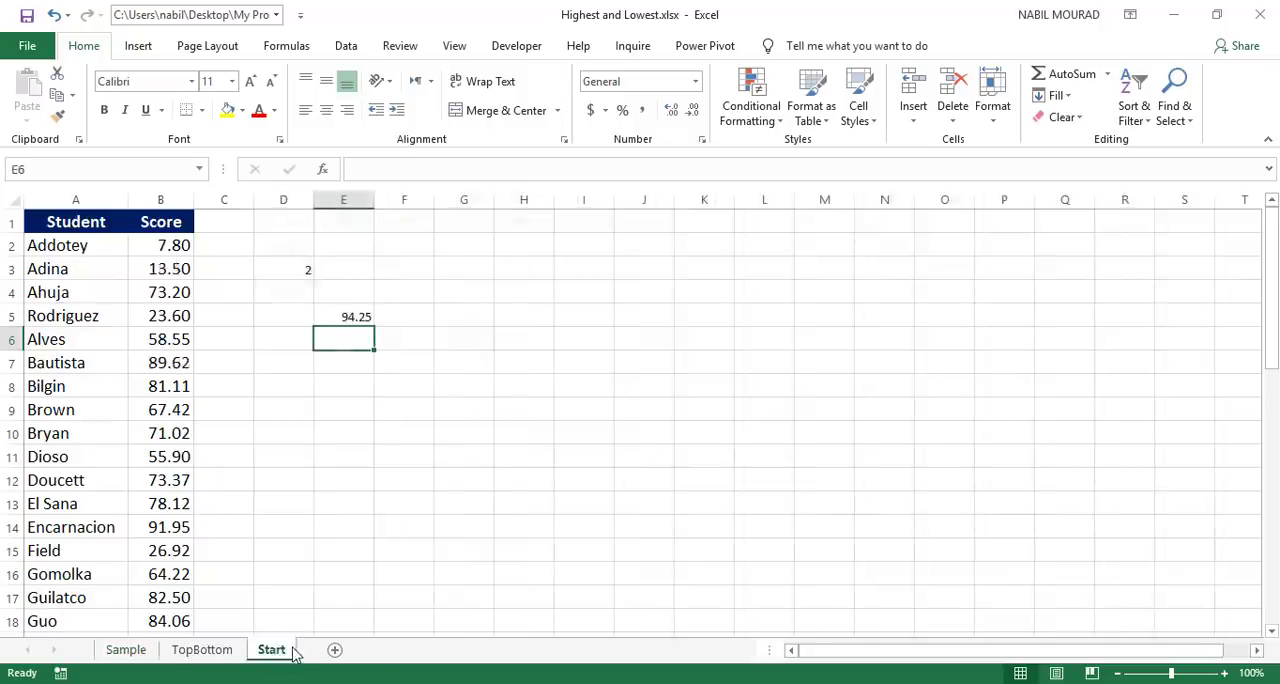
Step: Reveal the hidden rank-to-ordinal lookup table in M2:N17 by setting its font color to Automatic
left_click(292, 227)
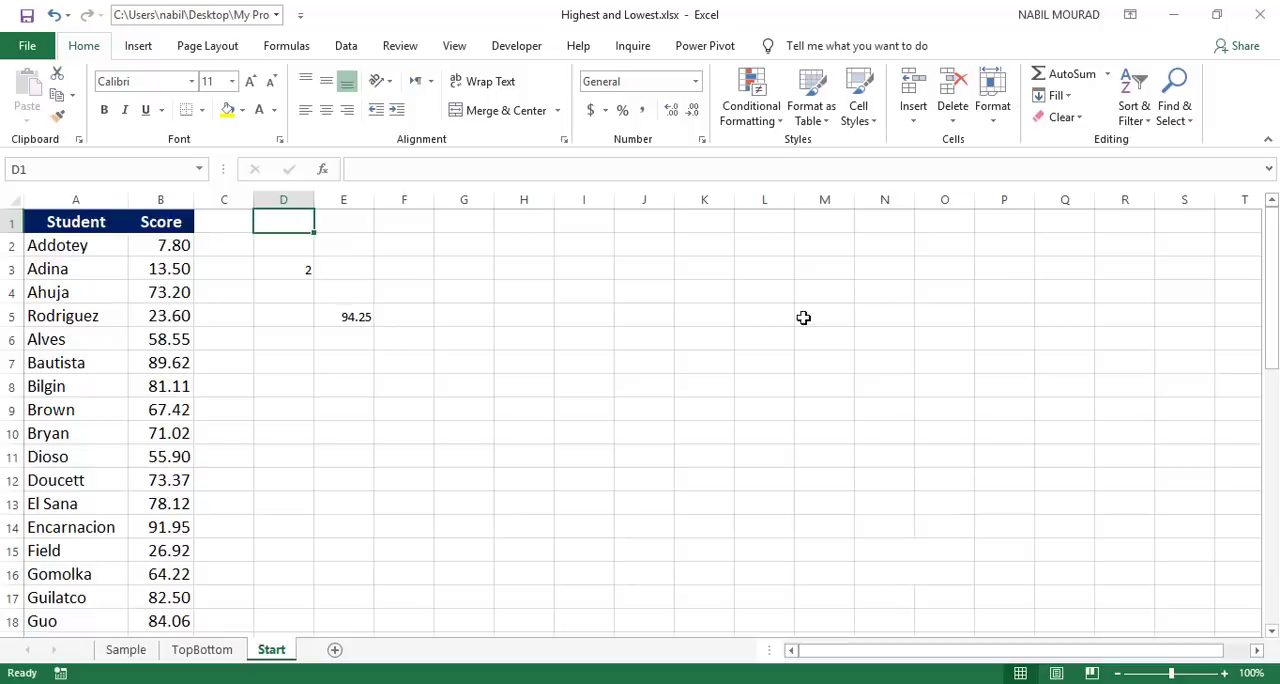
left_click_drag(817, 249, 907, 582)
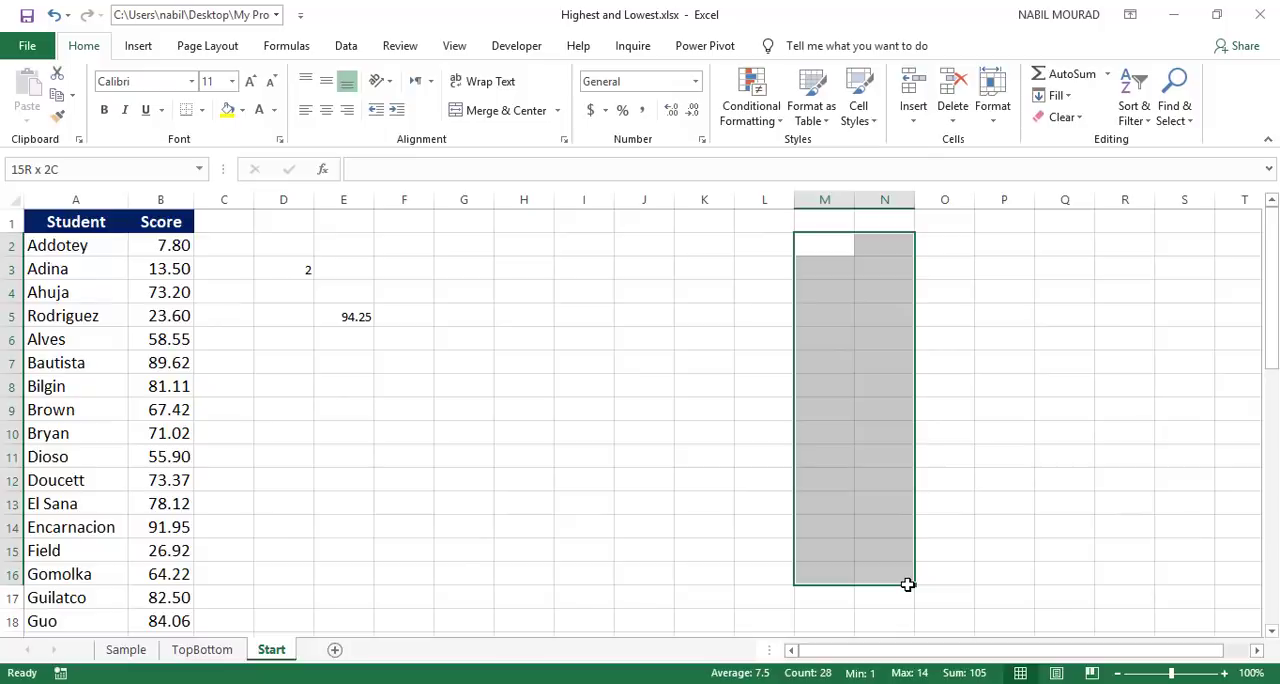
left_click(276, 111)
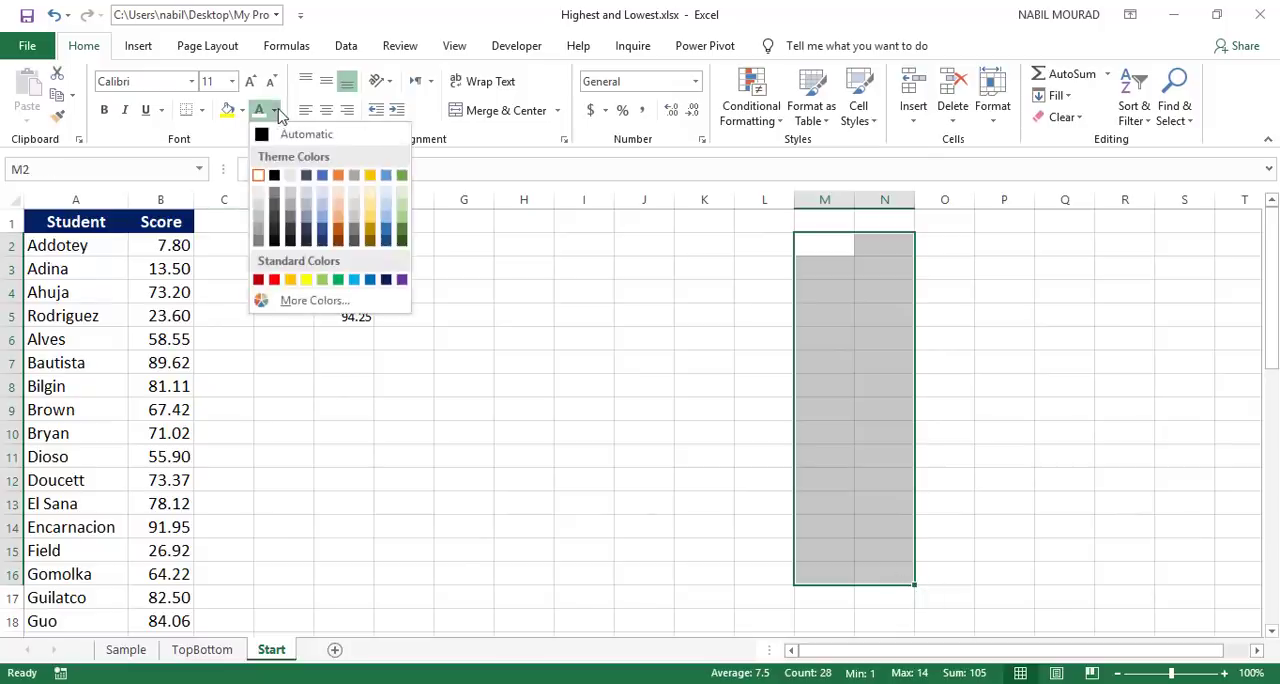
left_click(266, 136)
left_click_drag(829, 596, 869, 596)
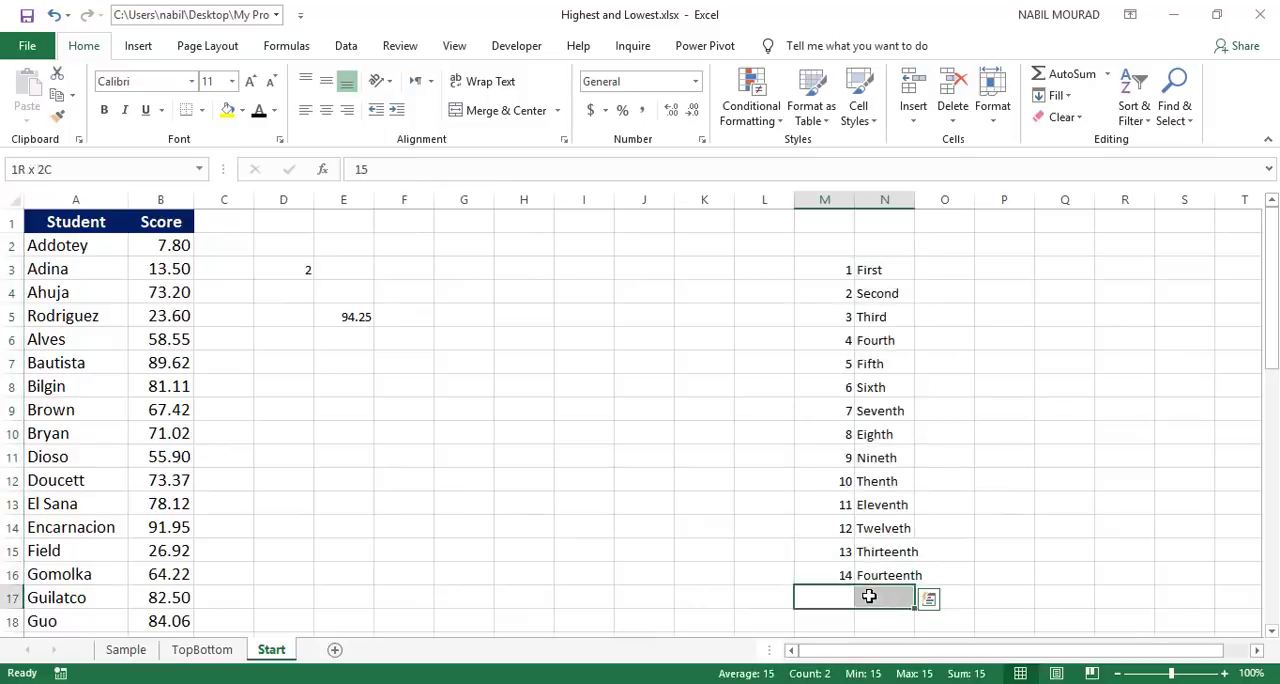
left_click(258, 111)
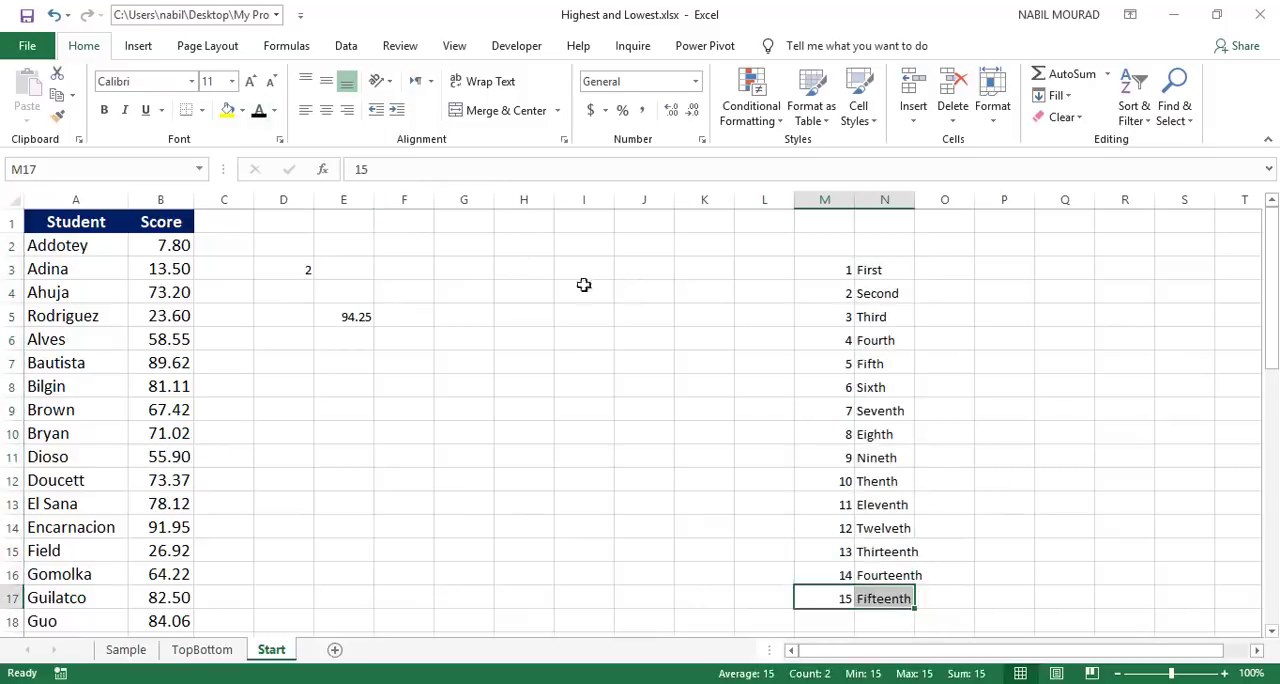
Step: Begin a formula in cell D1 with the text string "The Student who got ", including the trailing space
left_click(280, 216)
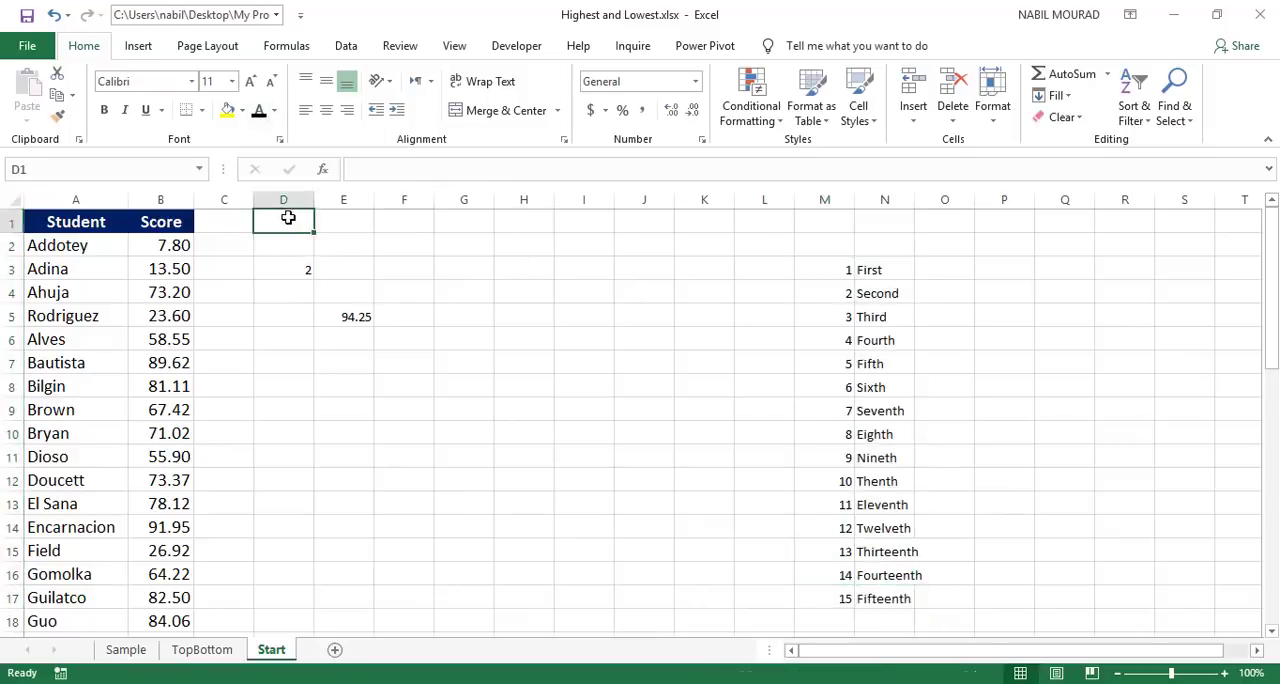
type("=")
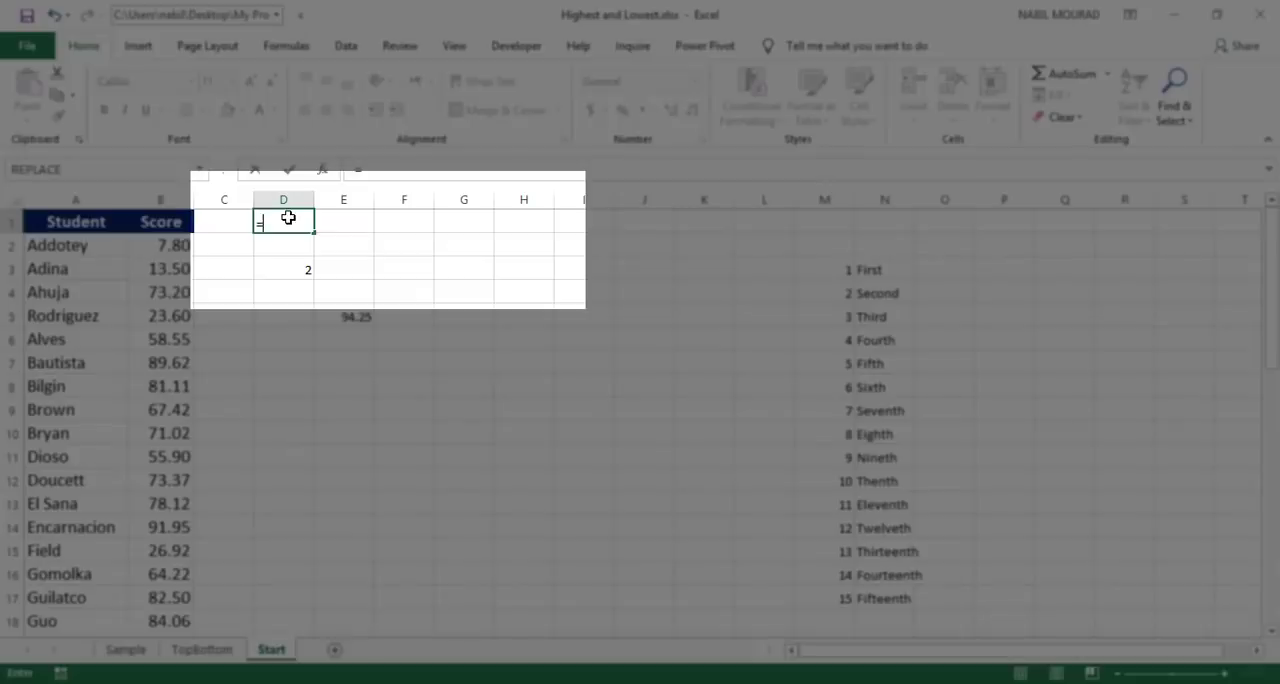
type("\"The Student who got")
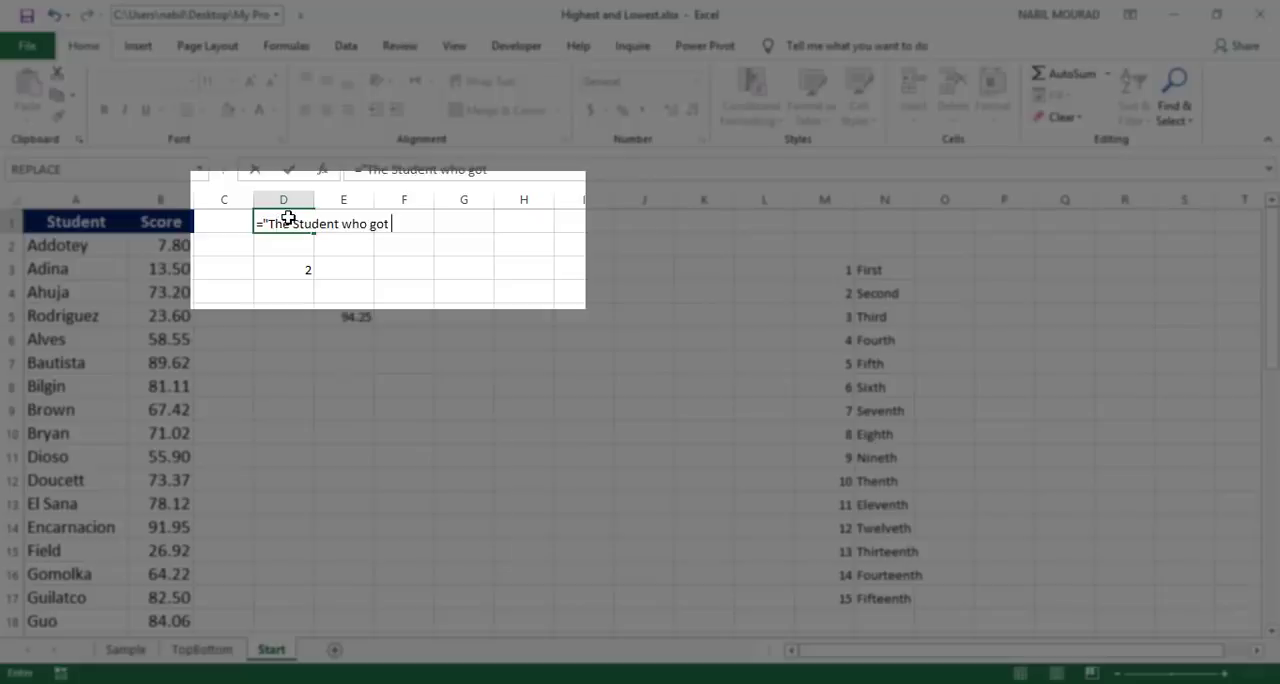
type(" \"")
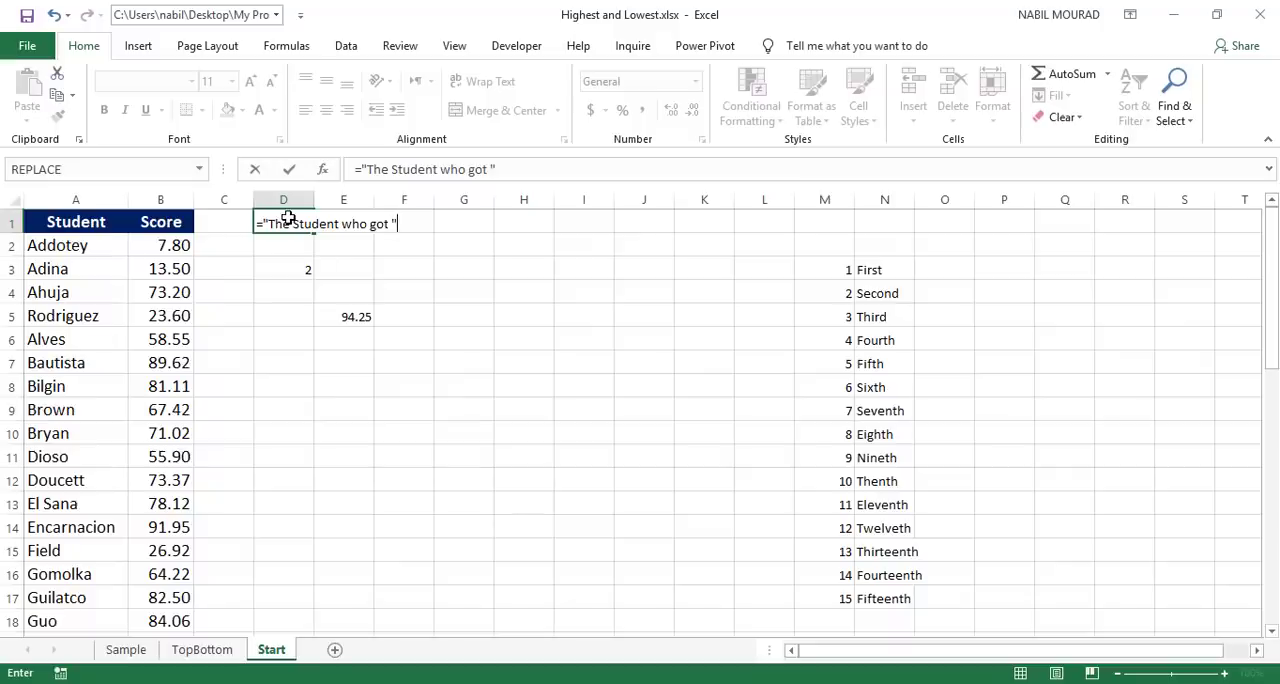
Step: Concatenate a VLOOKUP to the D1 formula with D3 as lookup value and M3:N17 as table array
type("&")
type("vloo")
key("Tab")
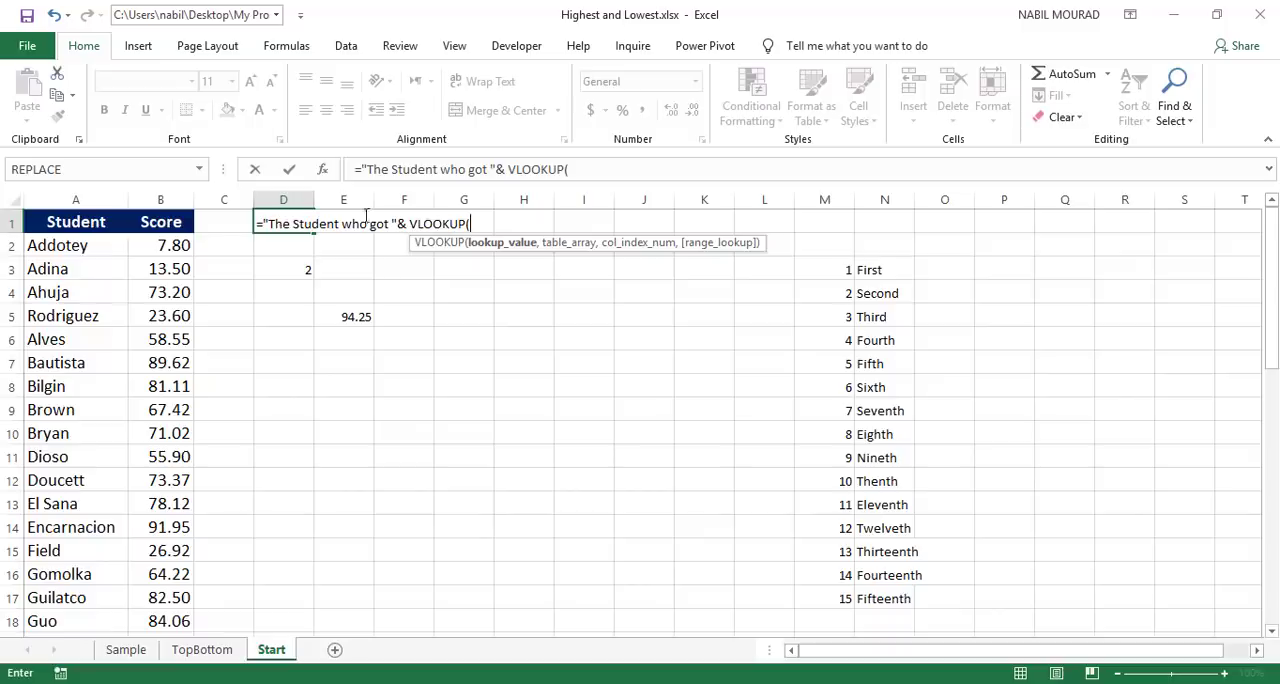
left_click(293, 269)
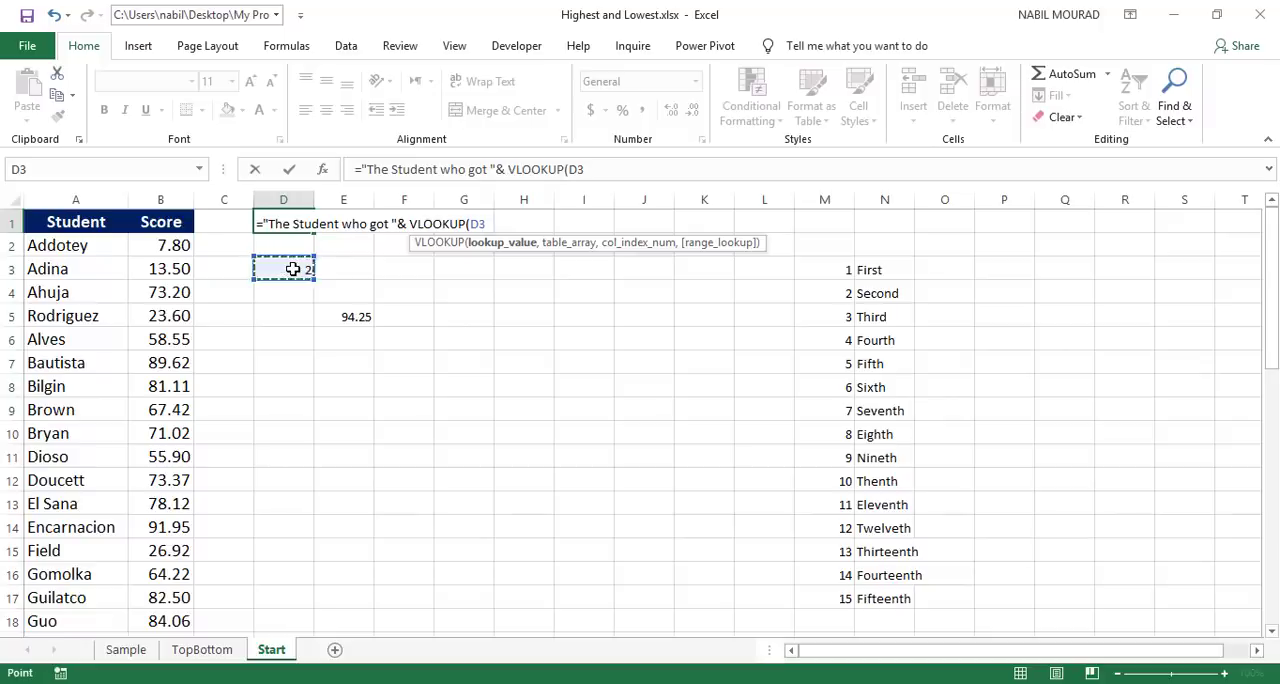
type(",")
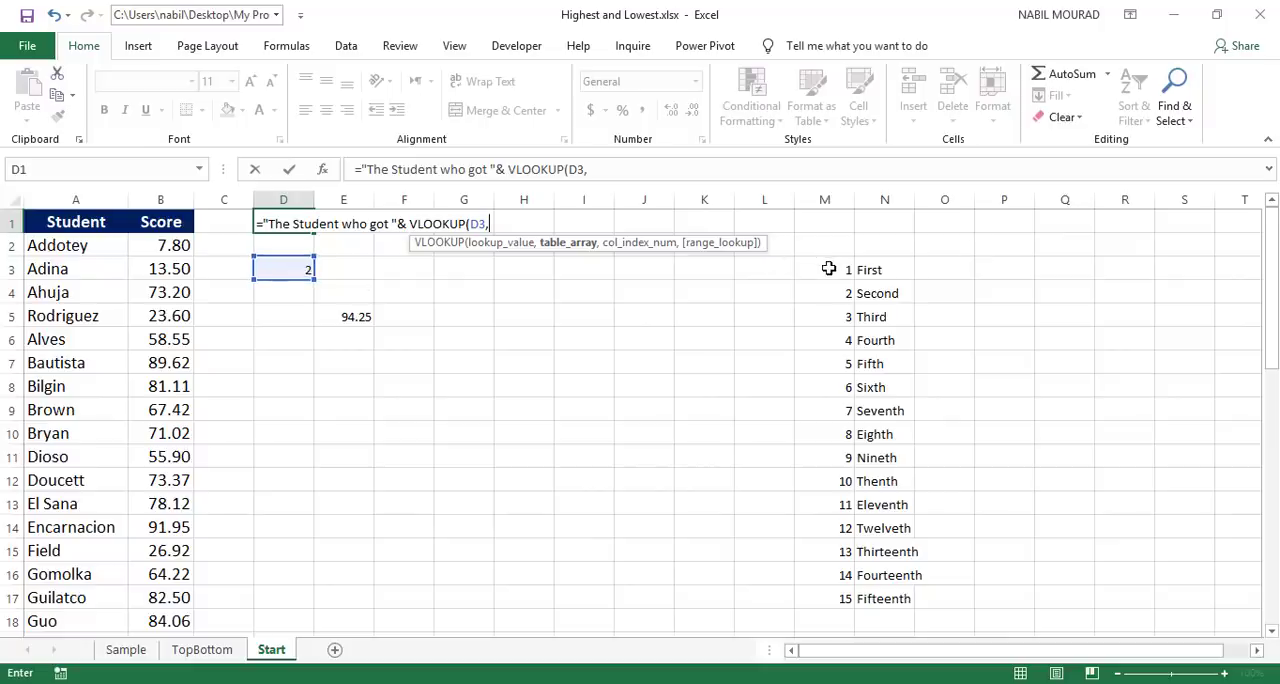
left_click_drag(828, 268, 878, 598)
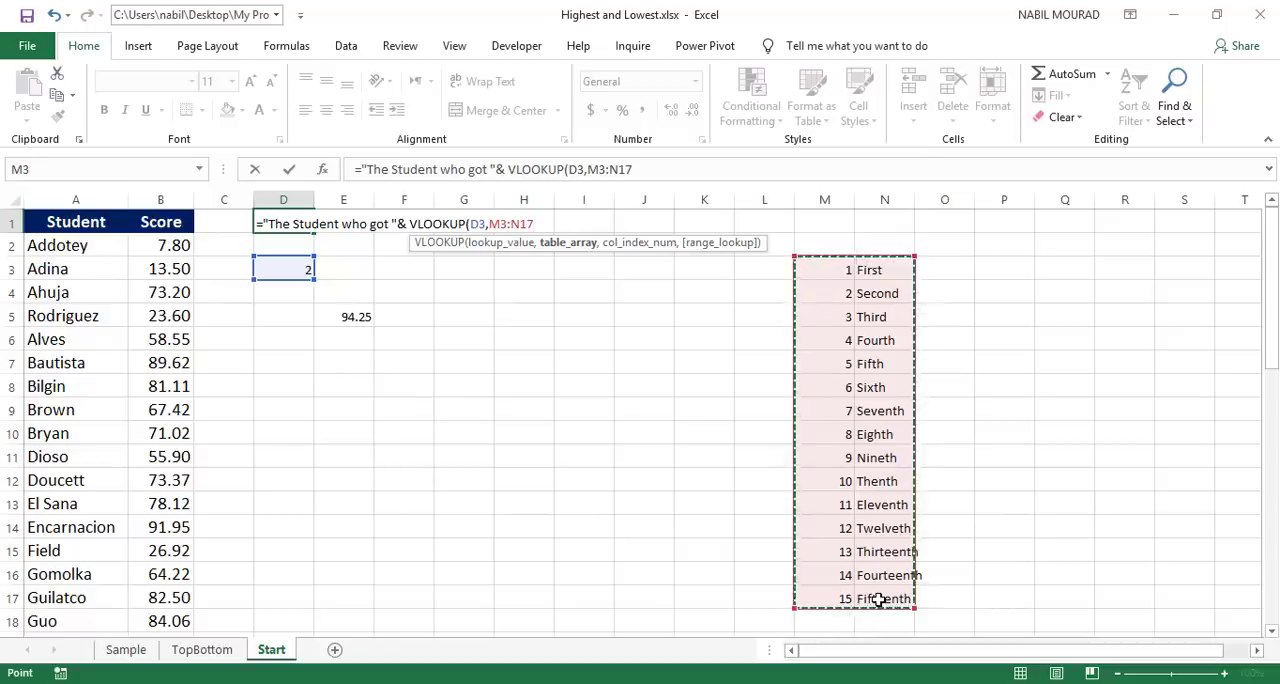
type(",")
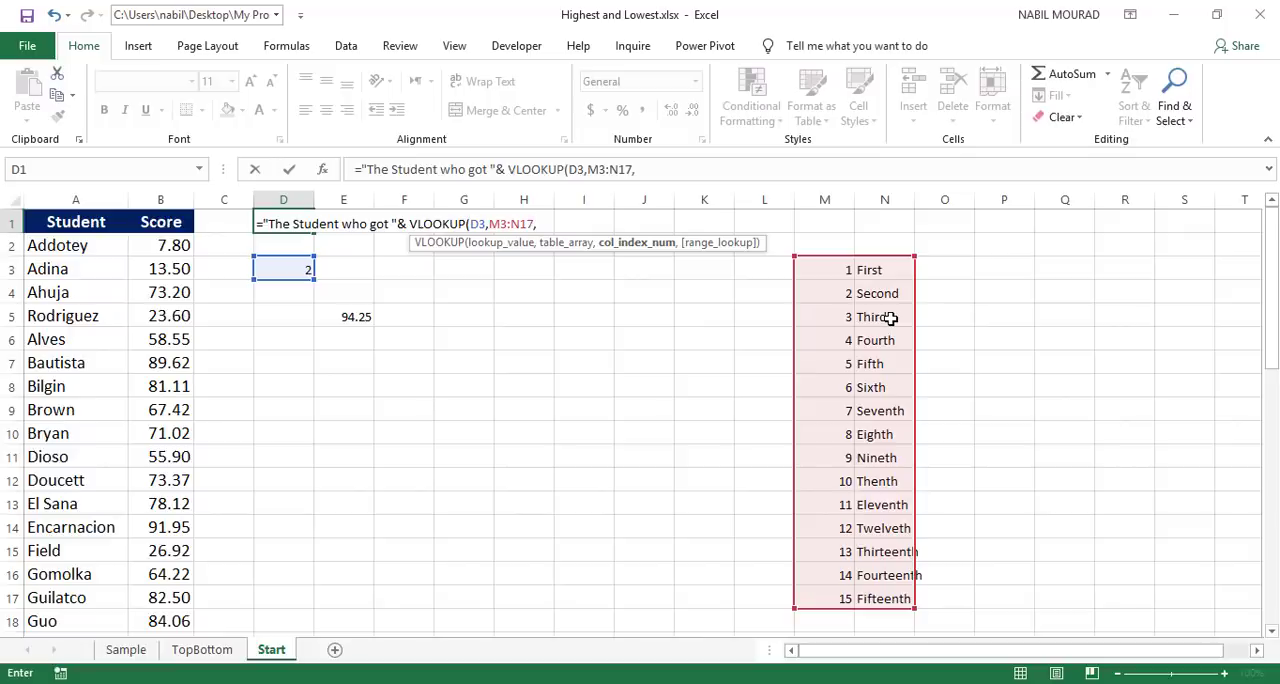
Step: Complete the VLOOKUP in D1 with column index 2 and FALSE for an exact match, and enter the formula
type("2")
type(",")
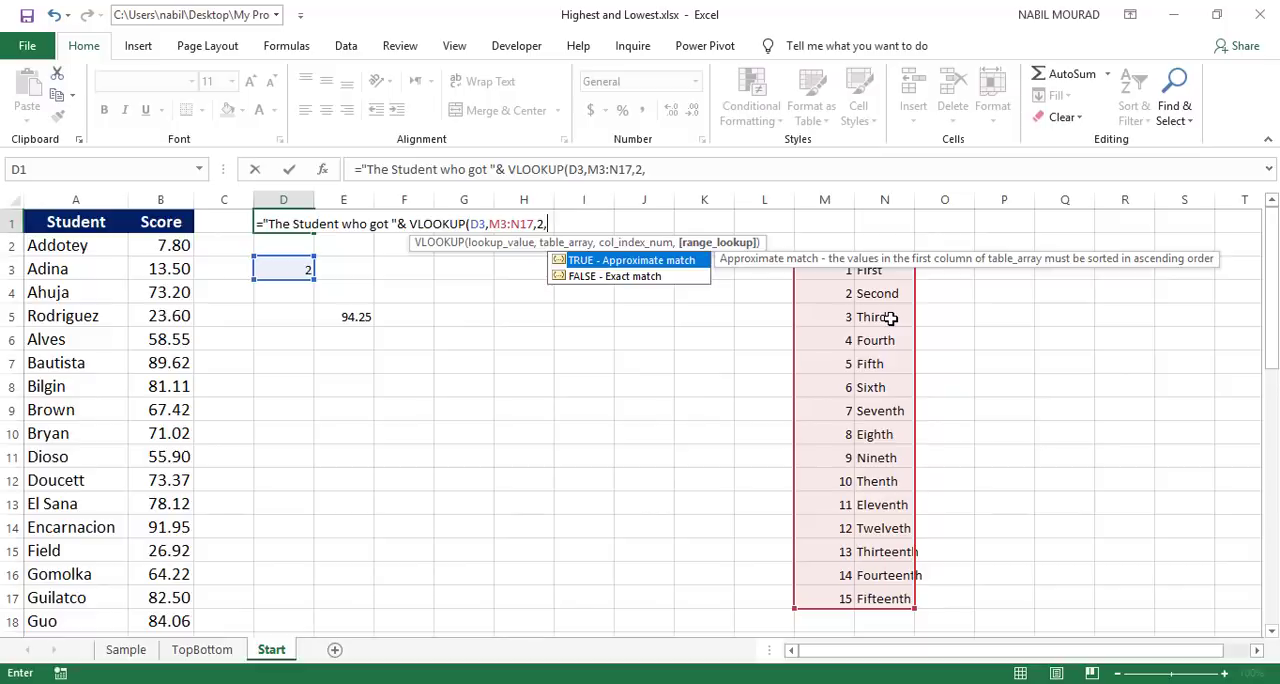
key("Down")
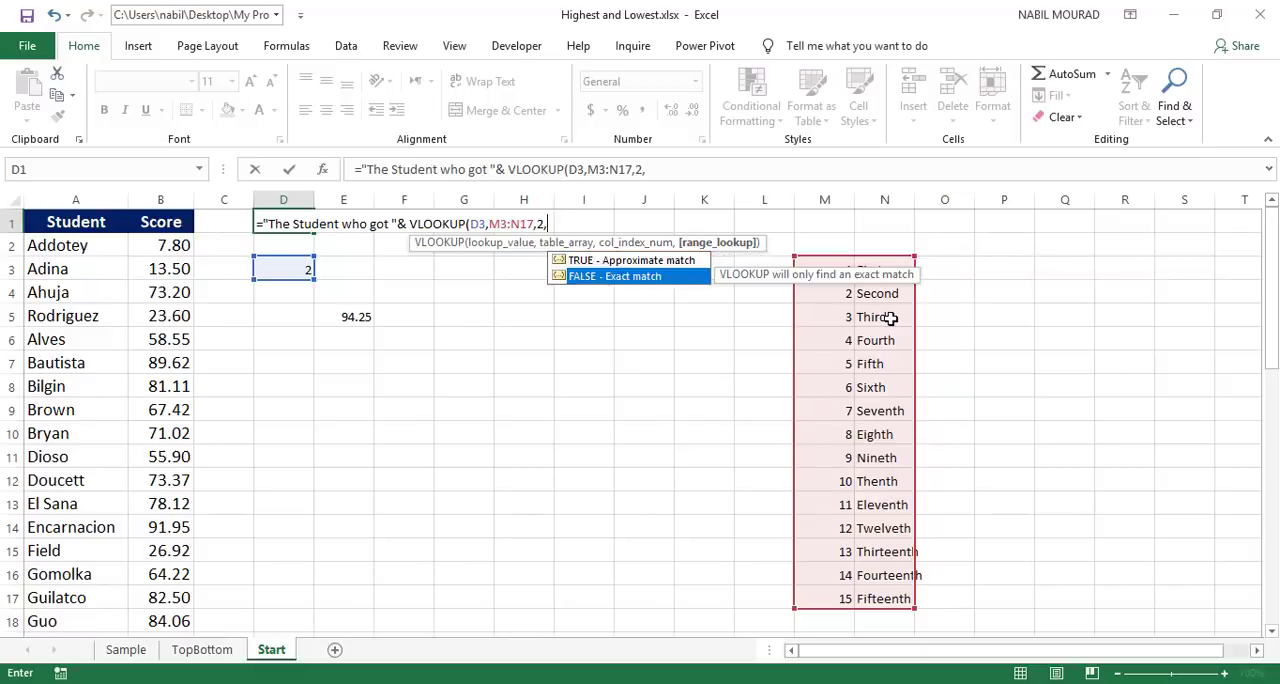
key("Tab")
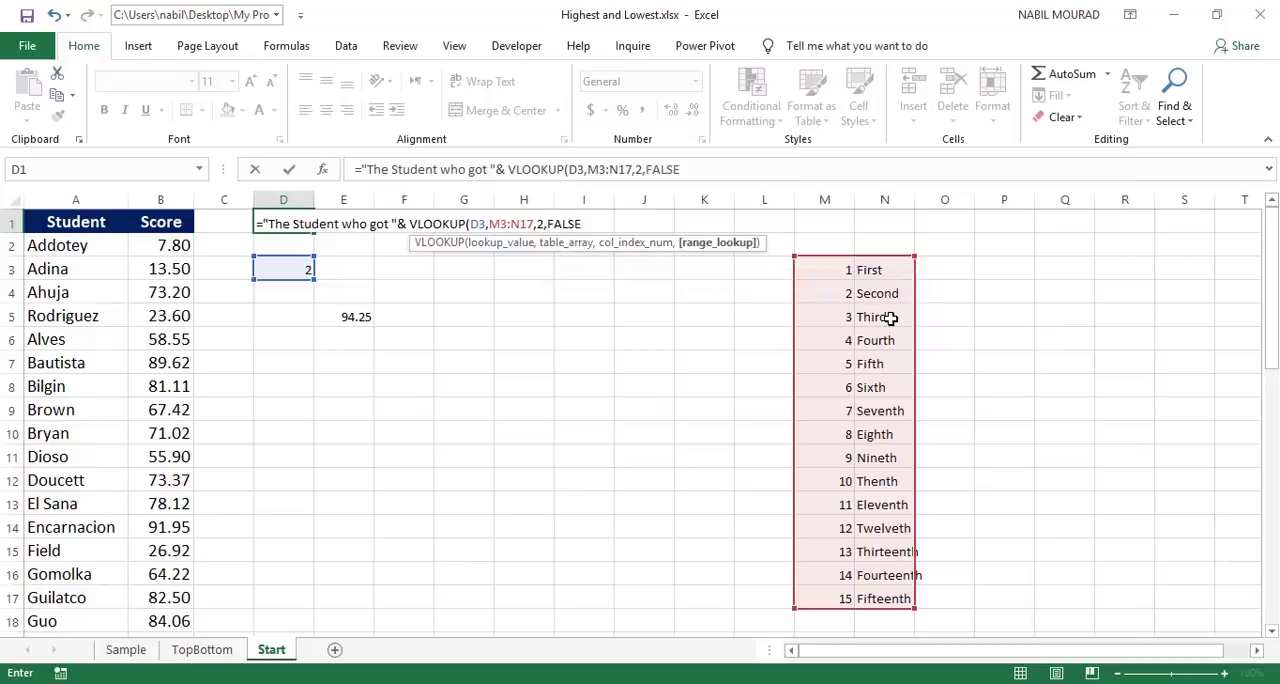
type(")")
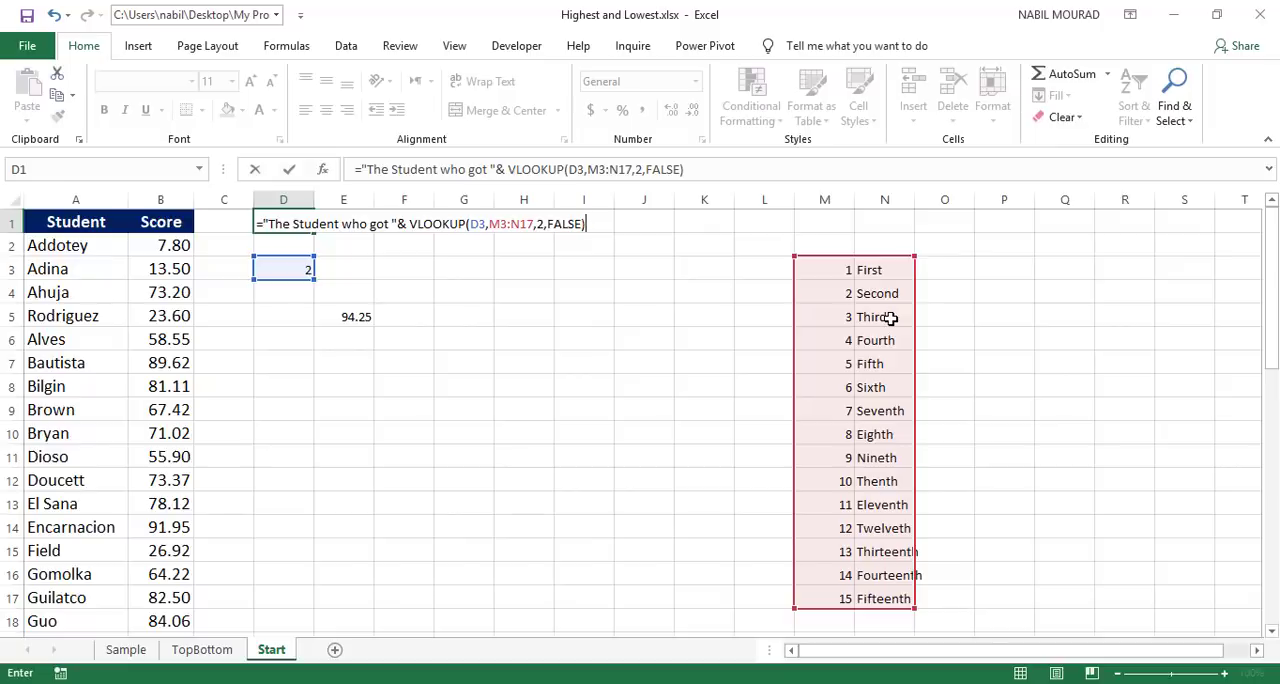
key("Return")
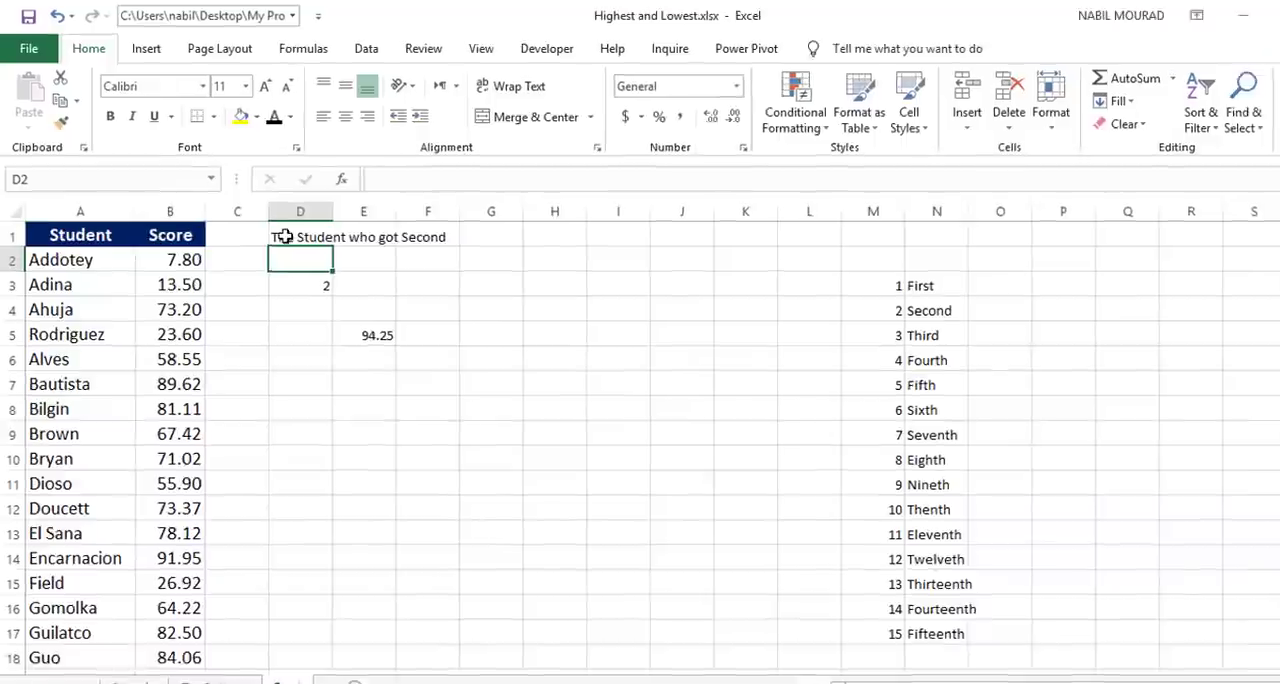
Step: Edit the D1 formula to insert "the" after "got" so its opening text reads "The Student who got the "
left_click(268, 223)
key("F2")
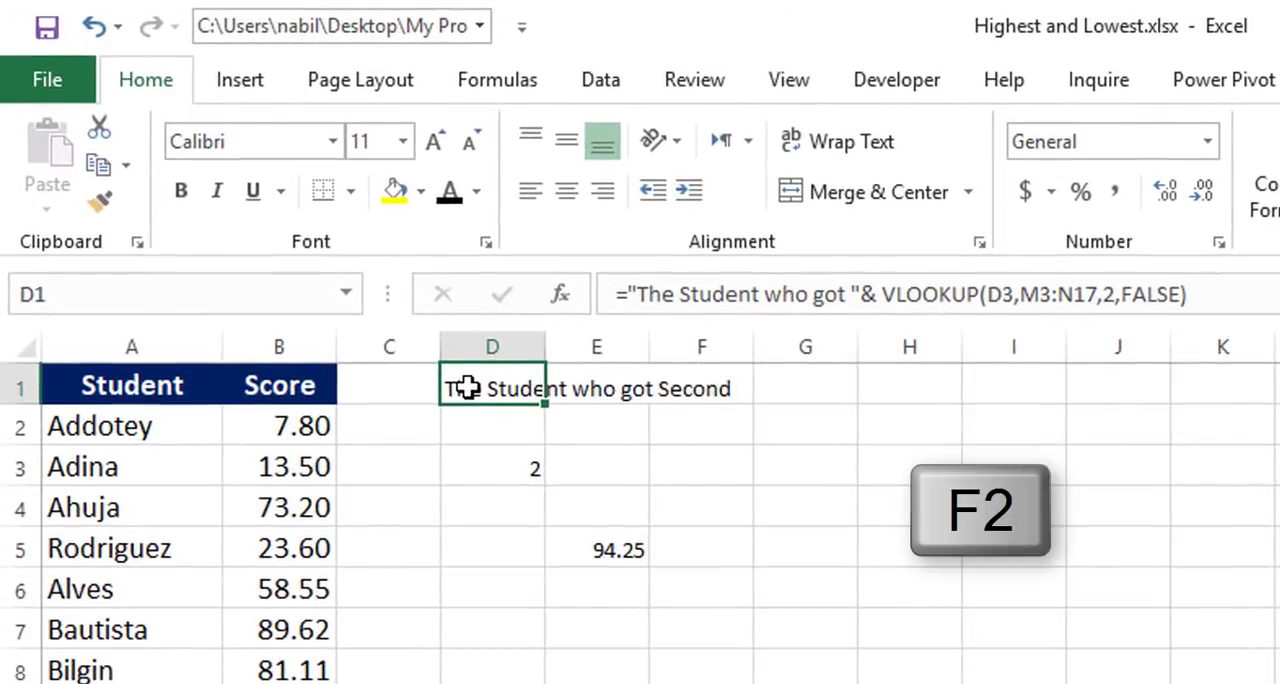
left_click(848, 294)
type("th")
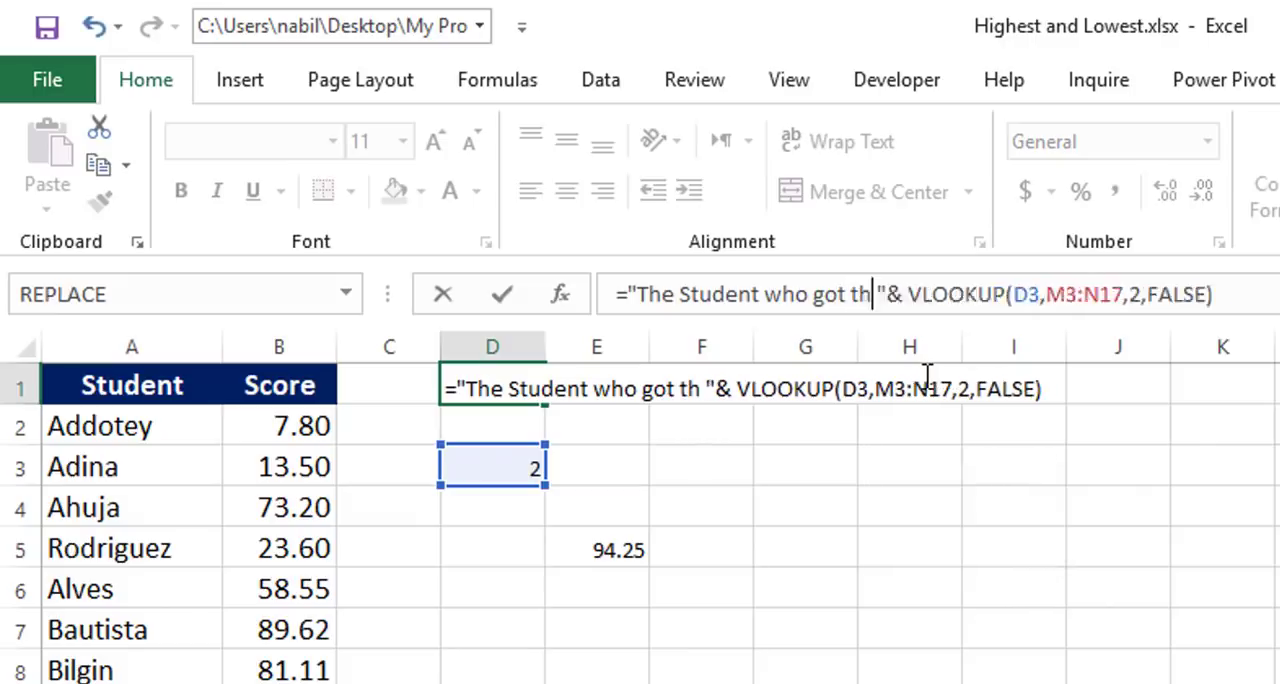
type("e")
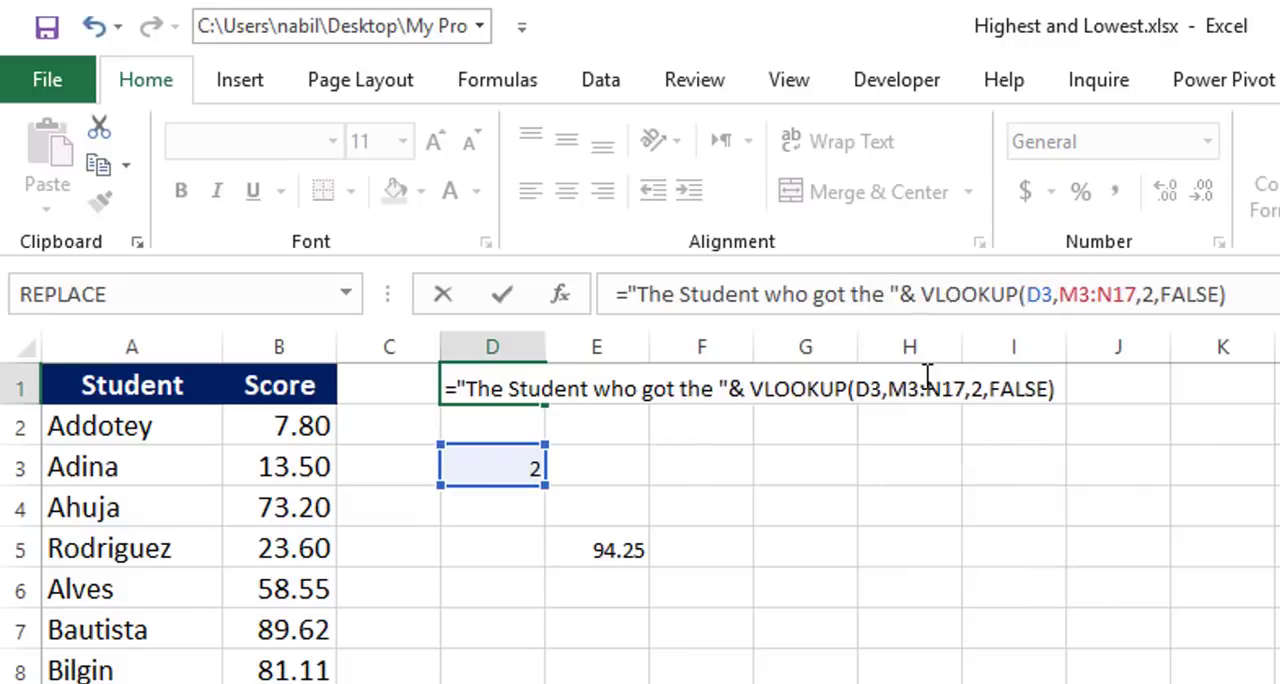
key("Return")
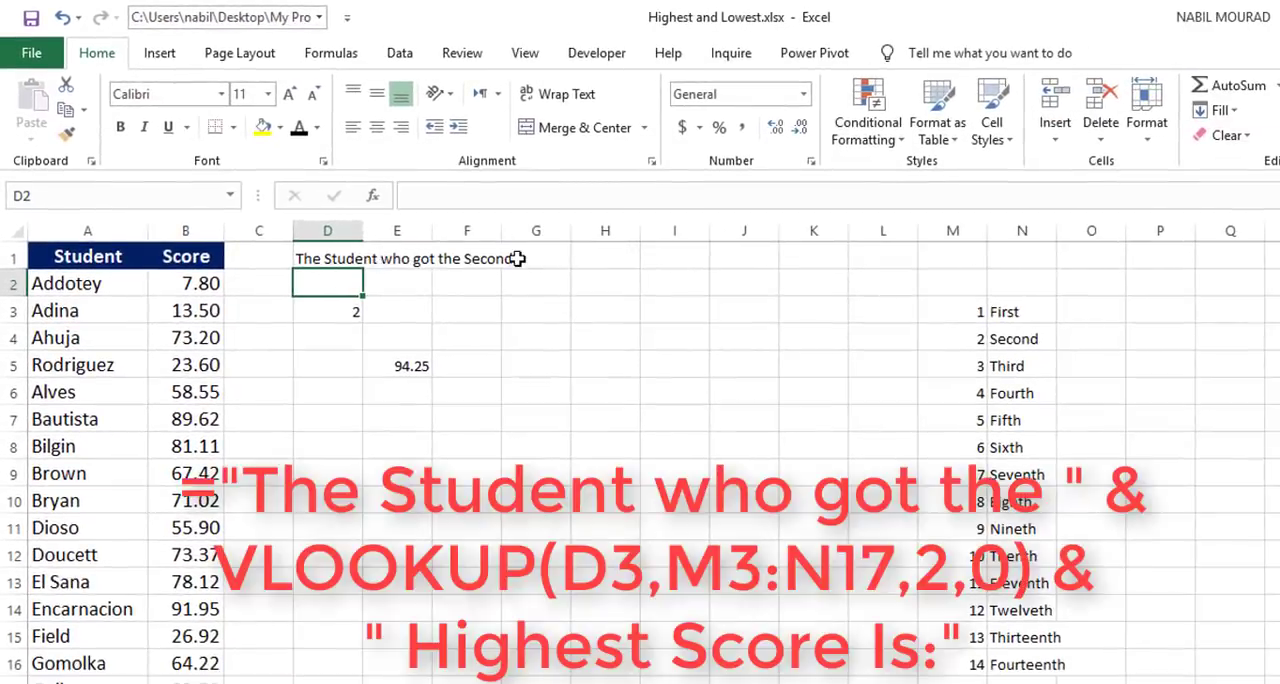
Step: Append &" Highest Score is:" to the end of the D1 formula
left_click(355, 256)
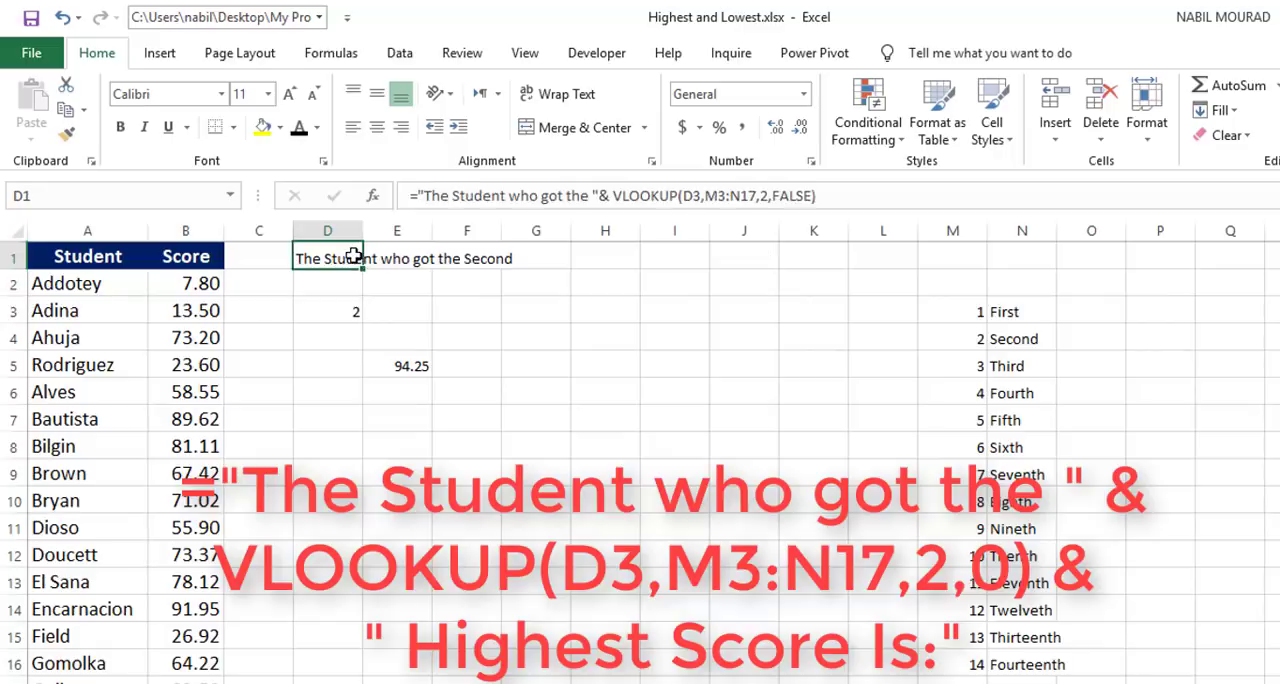
key("F2")
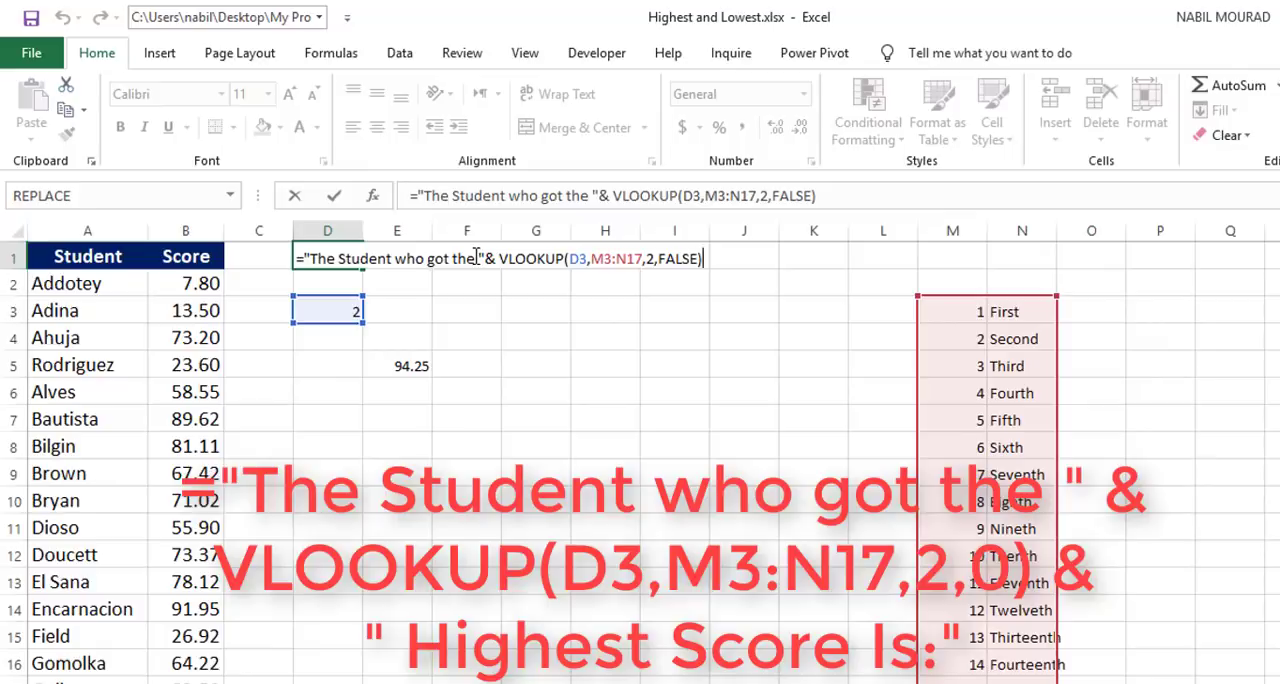
type("&\"")
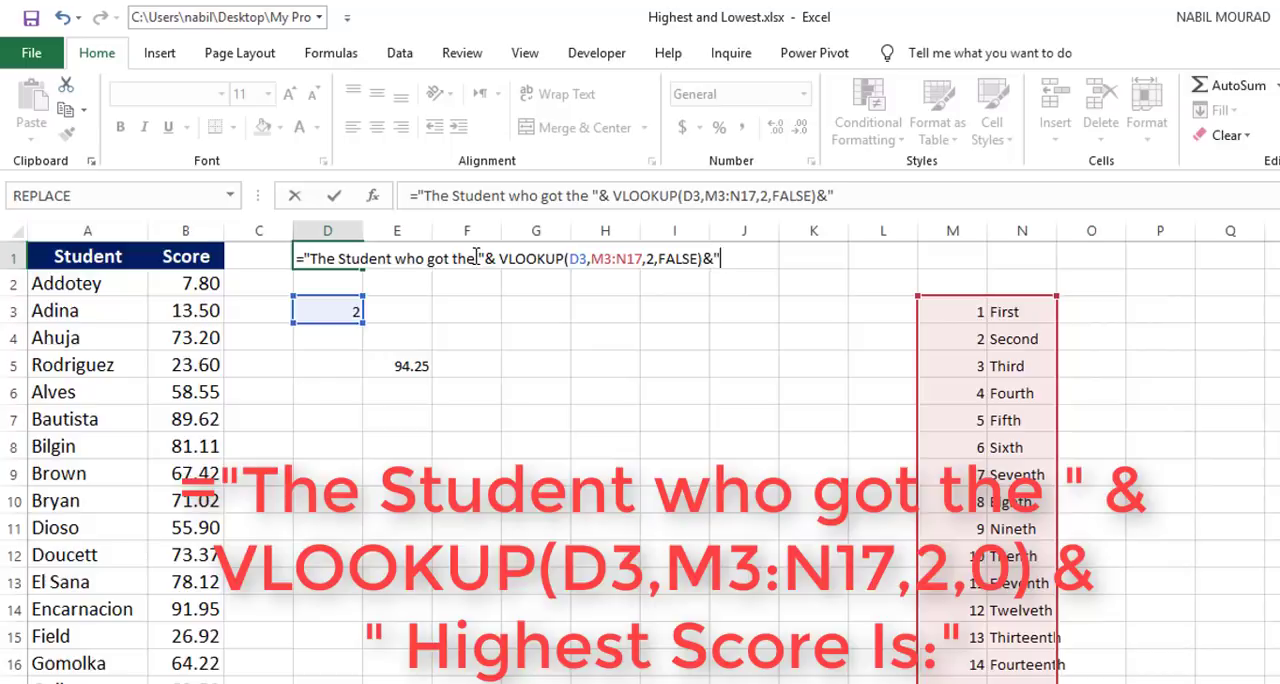
type(" Highest Scor")
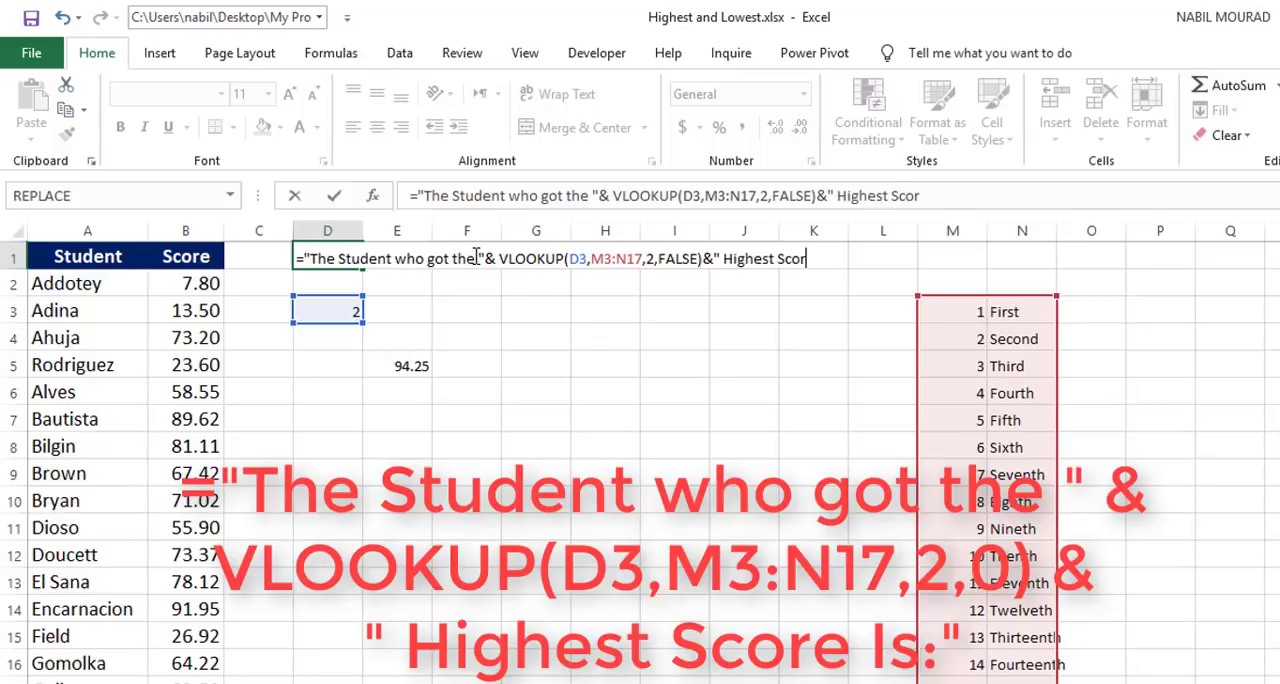
type("e is:\"")
key("Return")
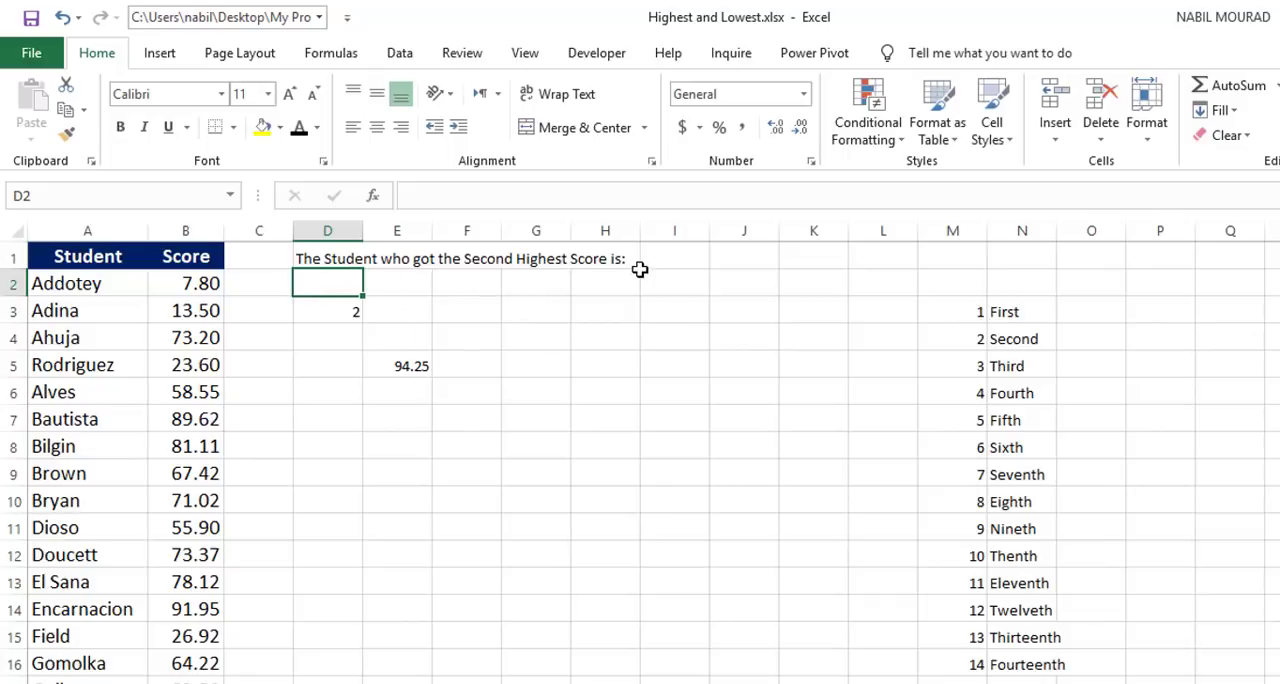
Step: Change the rank in cell D3 to 3 and check the LARGE formula in E5
left_click(342, 309)
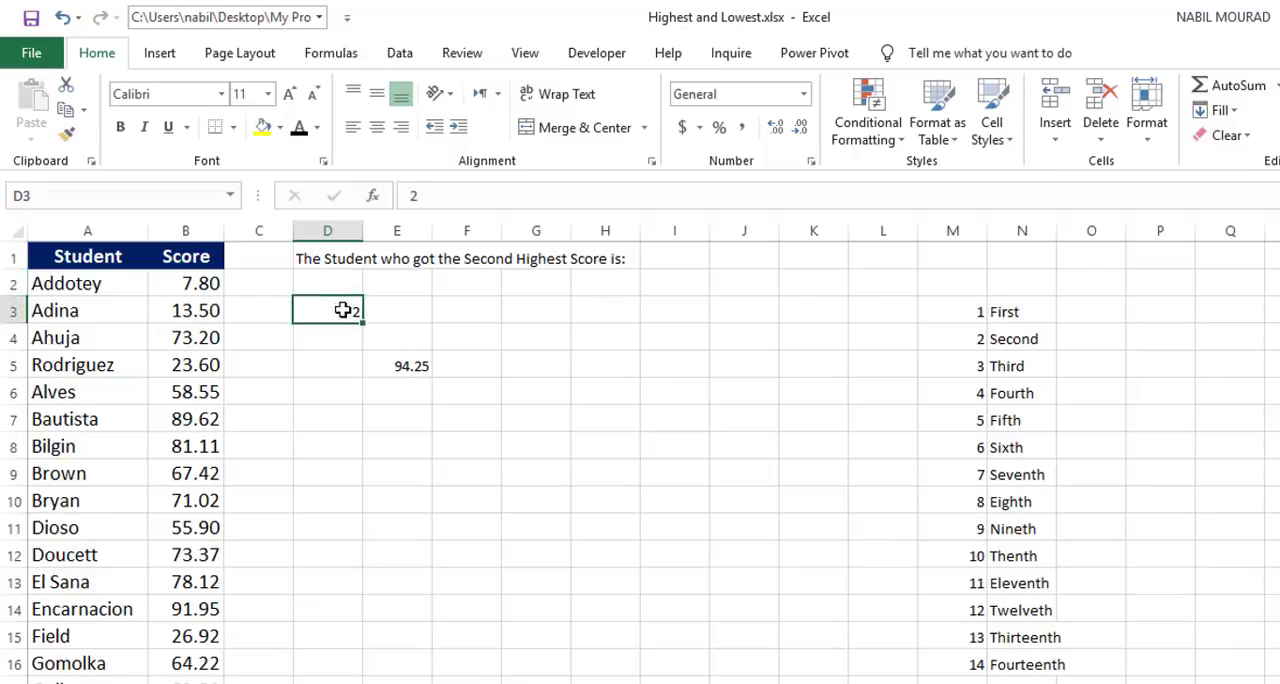
type("3")
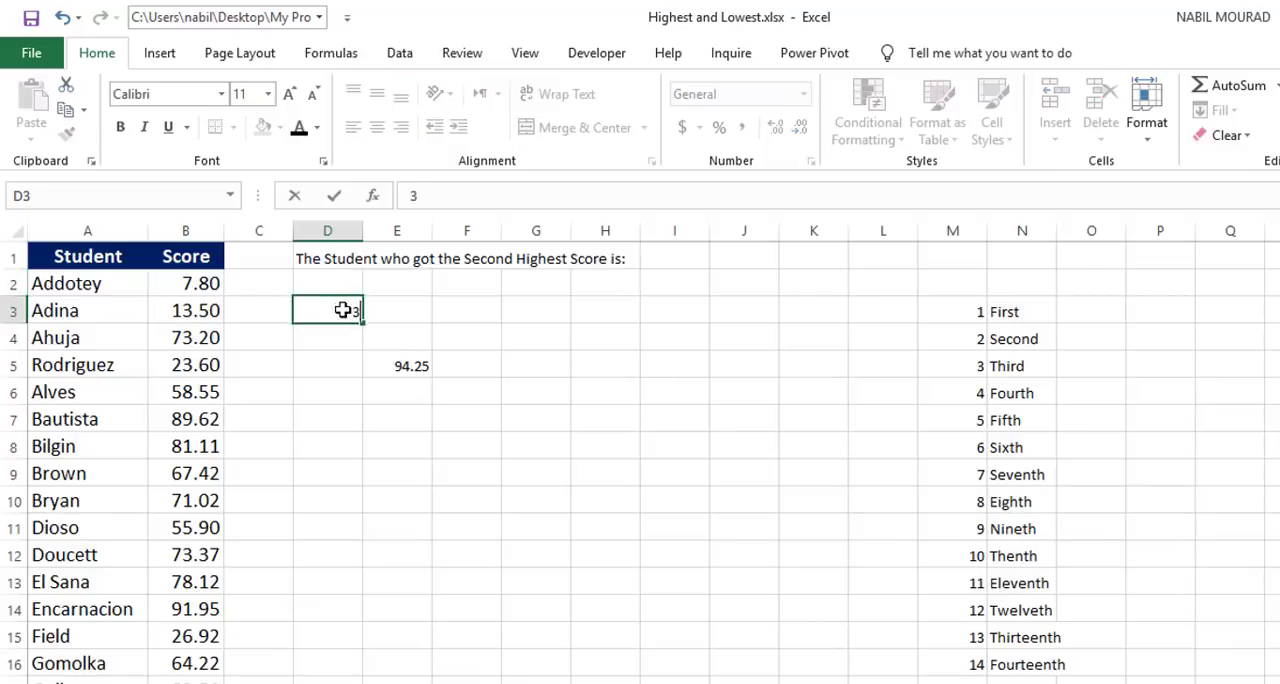
key("Return")
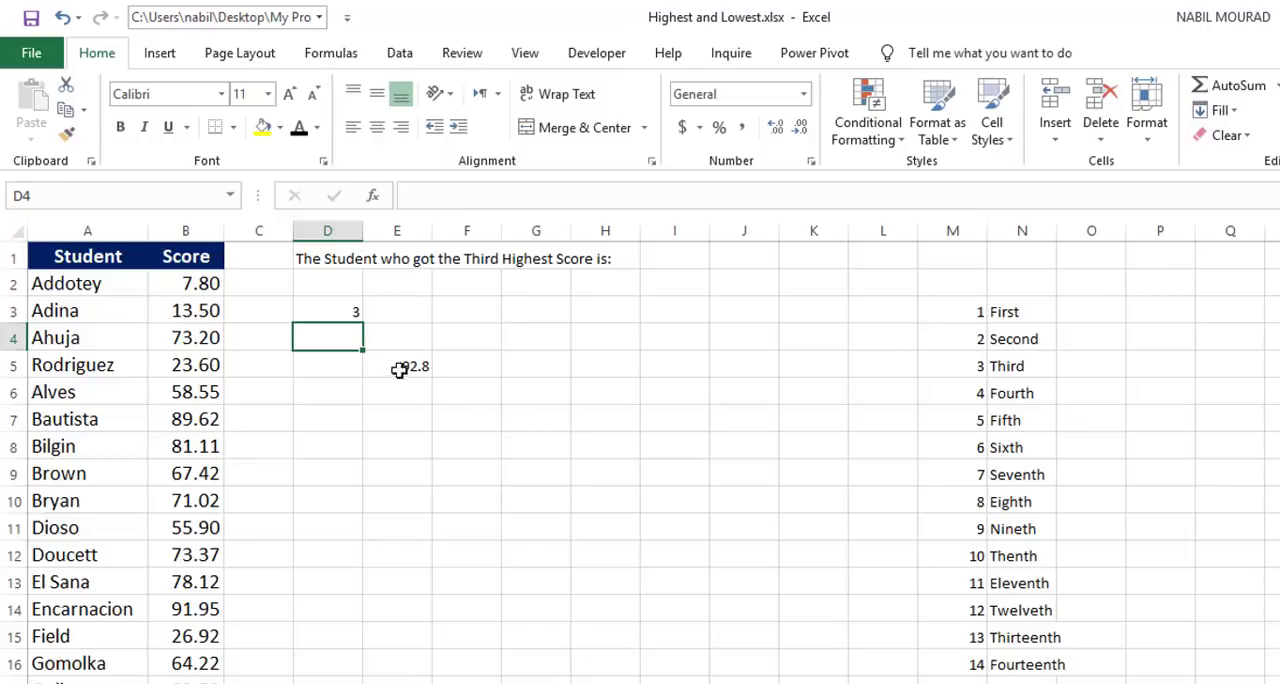
left_click(399, 369)
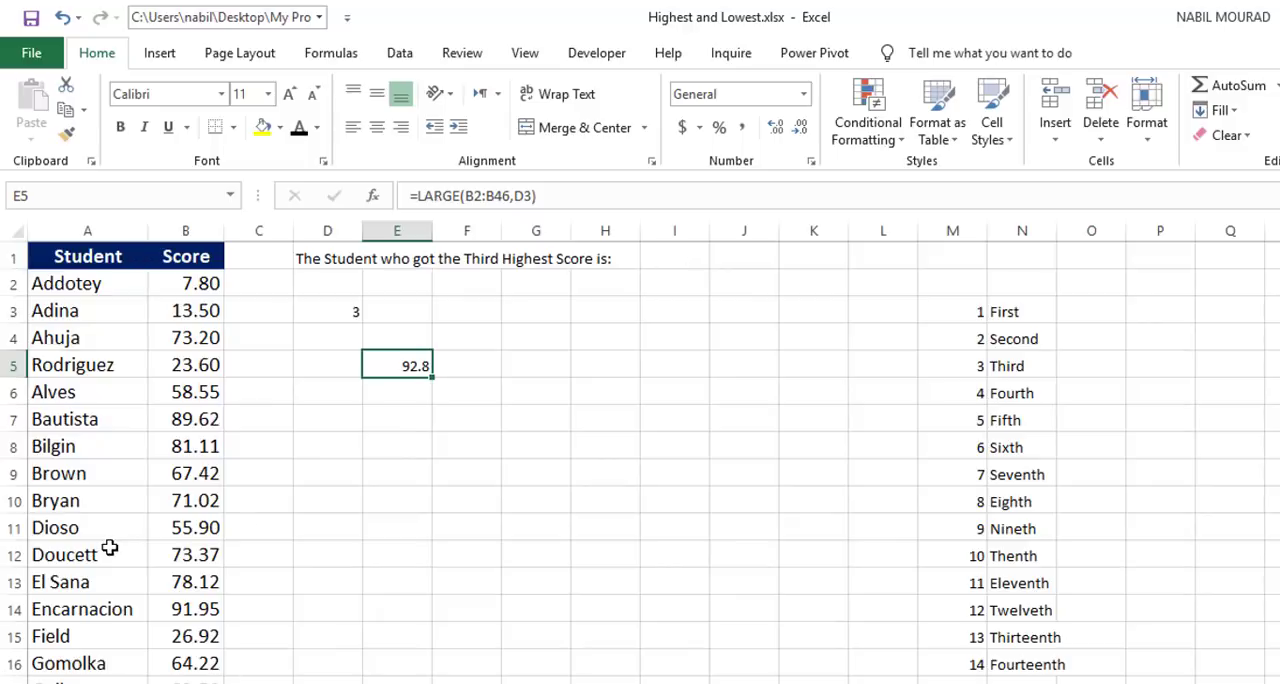
Step: Enter =LARGE(B2:B46,D3) in cell I1 to get the score for the rank in D3
left_click(678, 255)
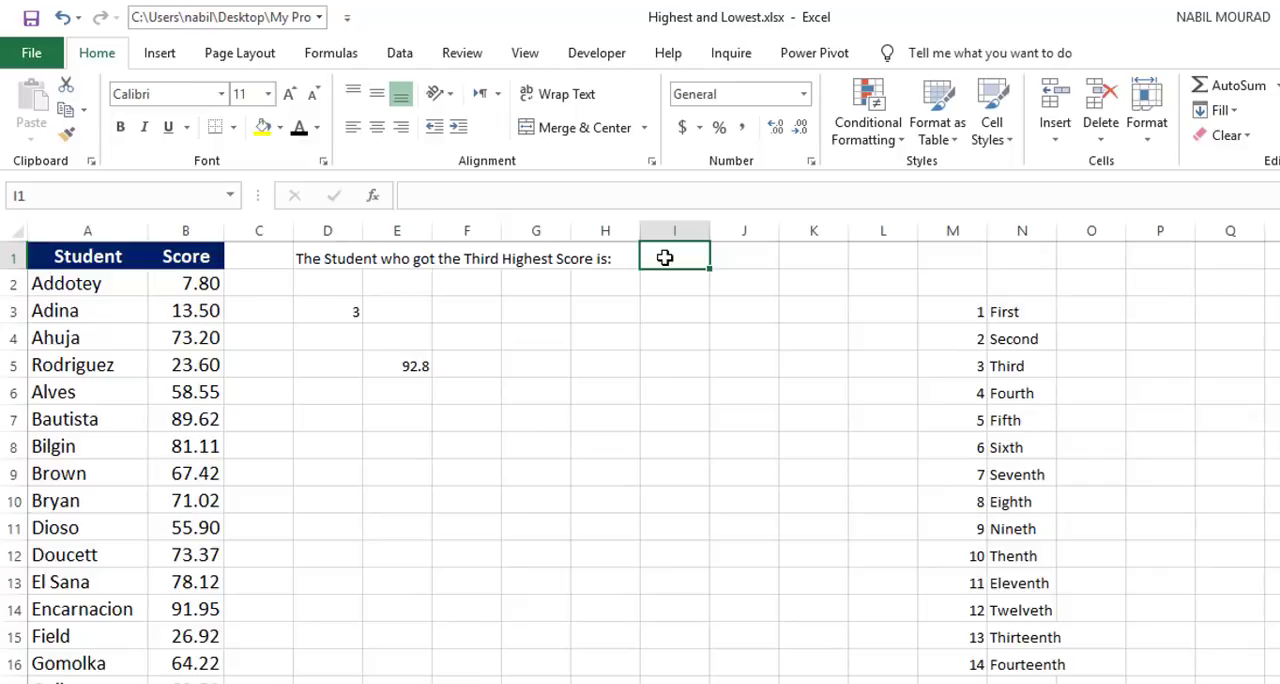
type("=la")
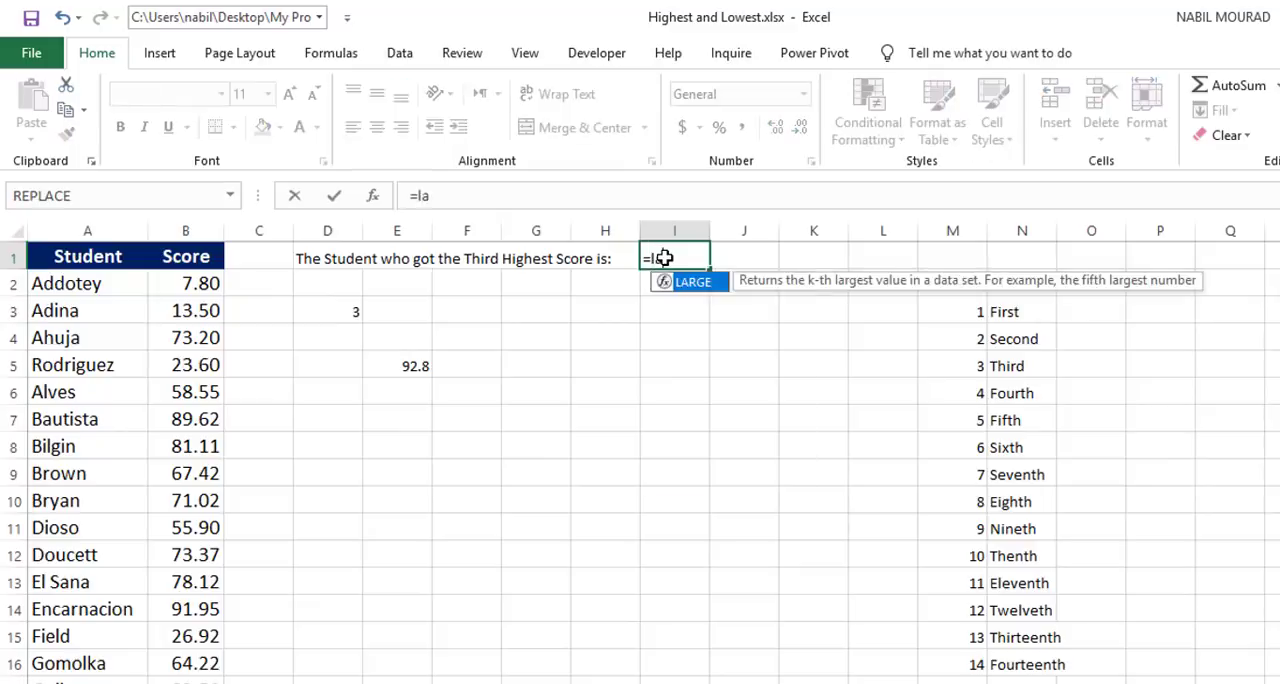
type("rge")
key("Tab")
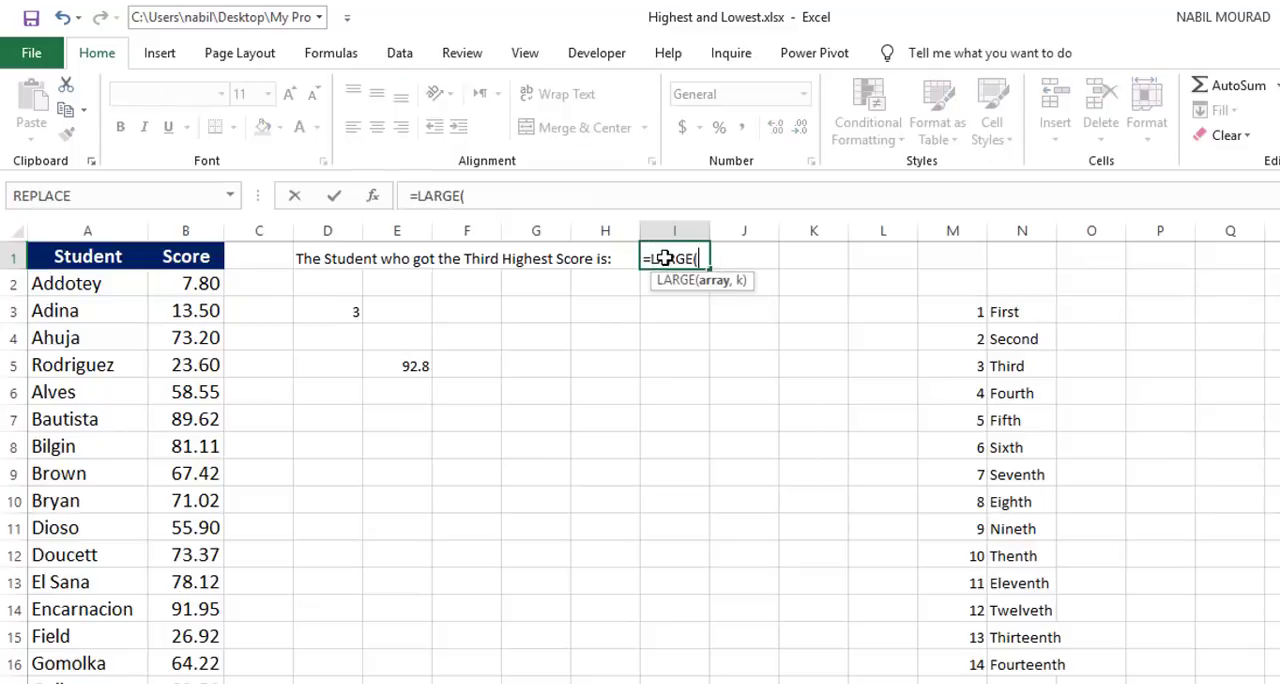
left_click(198, 287)
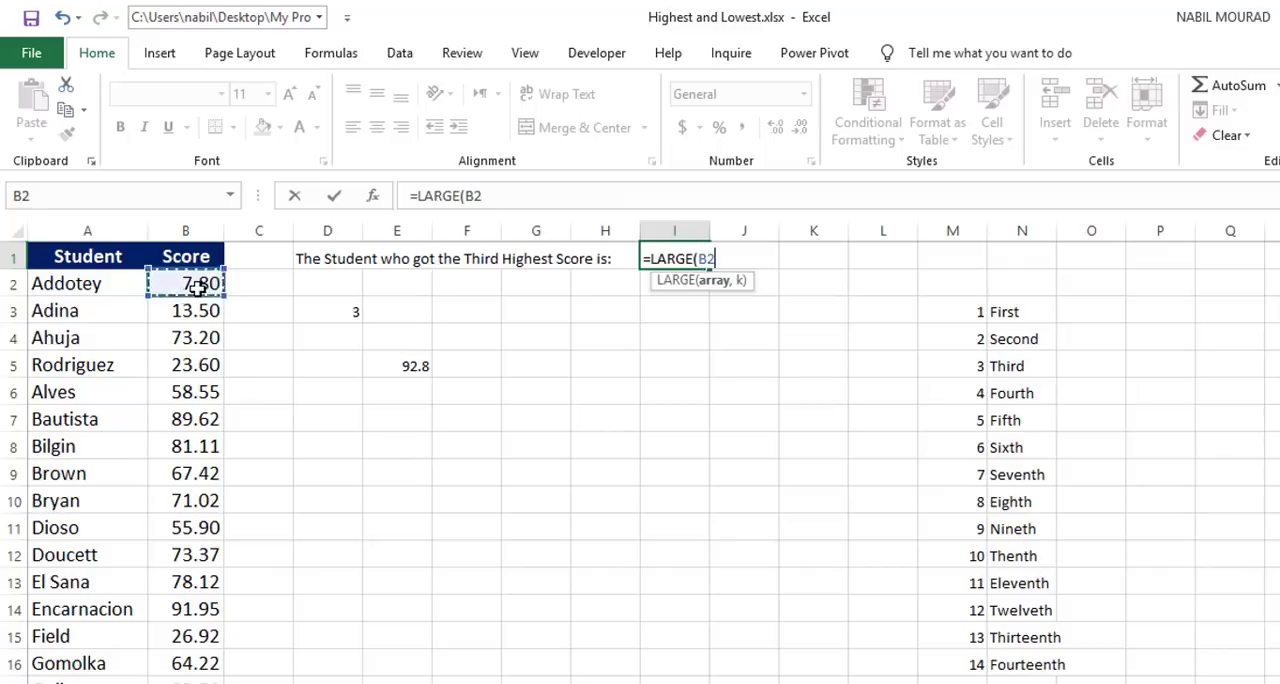
key("ctrl+shift+Down")
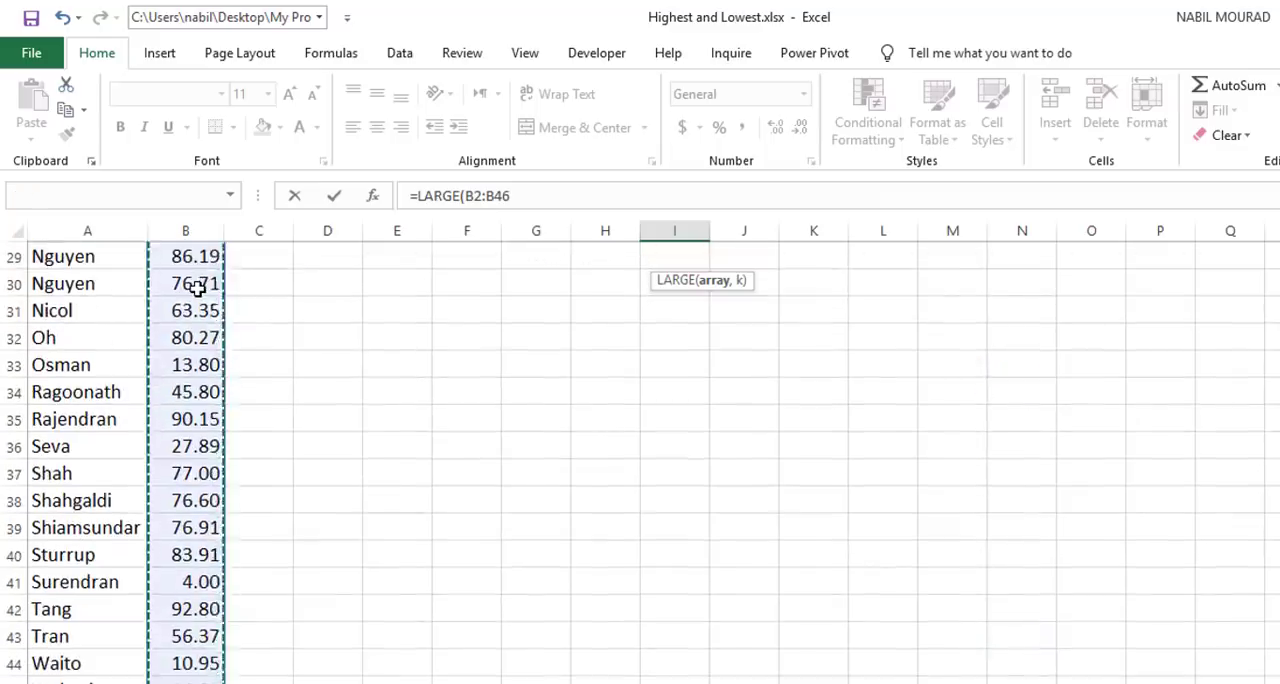
scroll(198, 287, "up", 9)
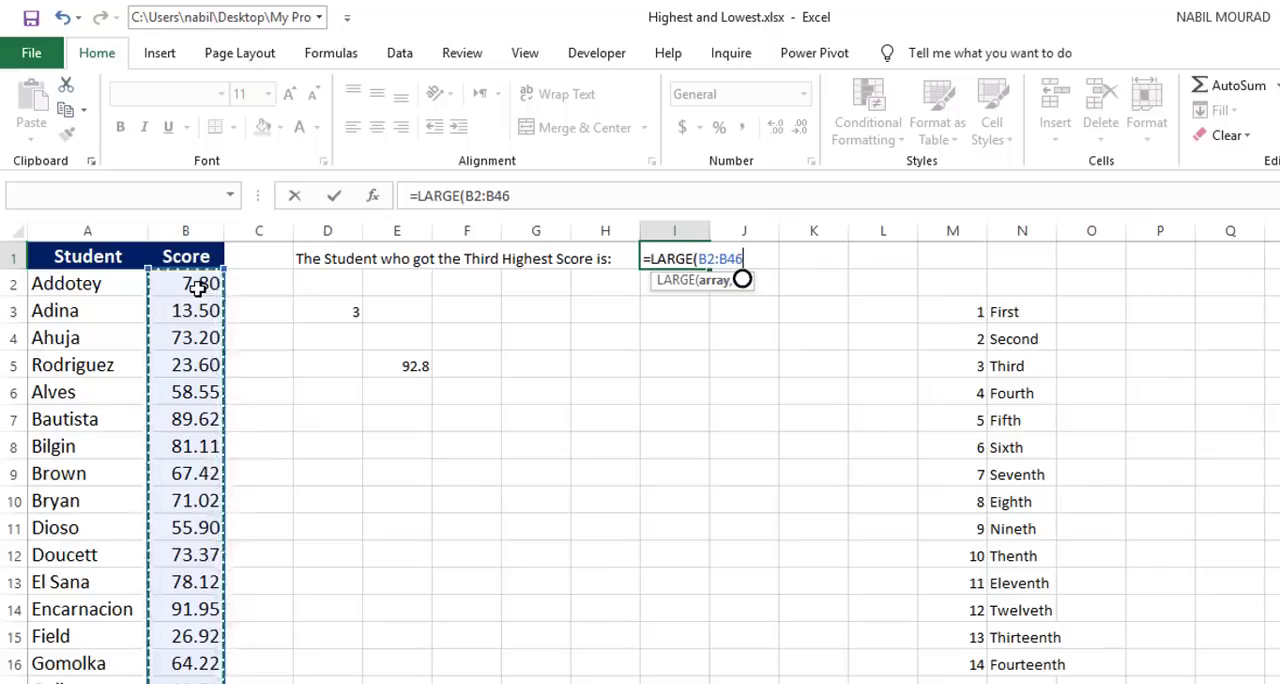
type(",")
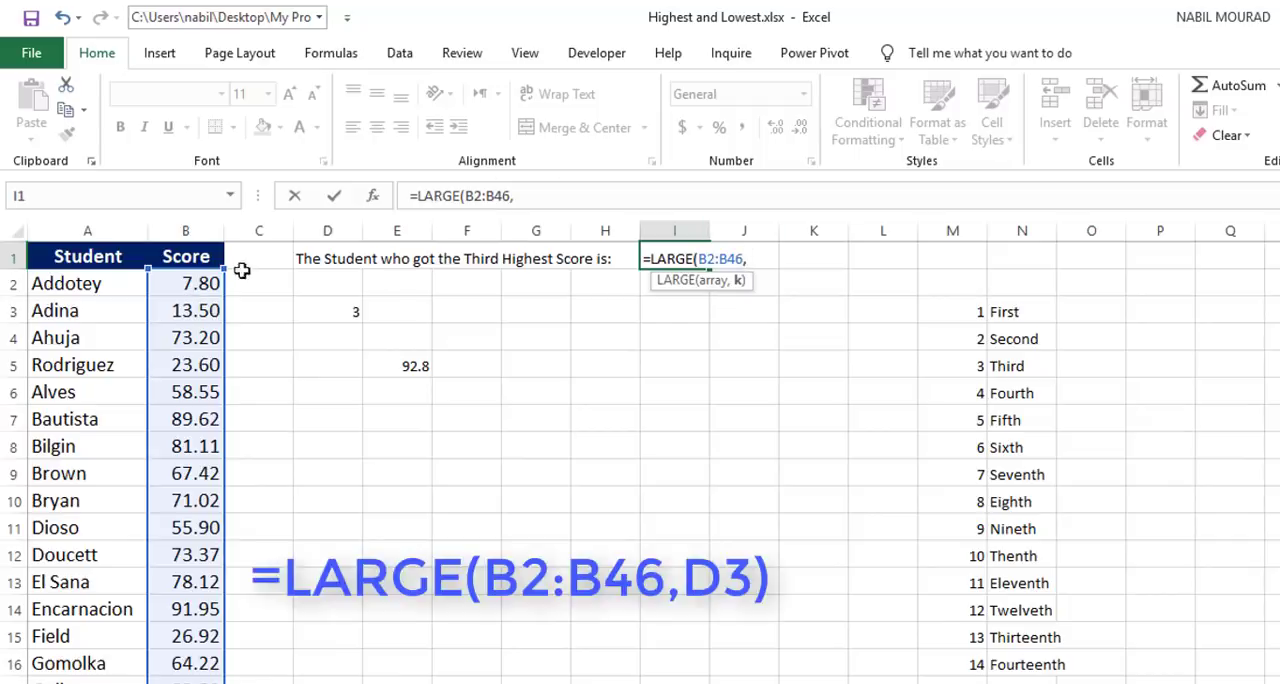
left_click(342, 313)
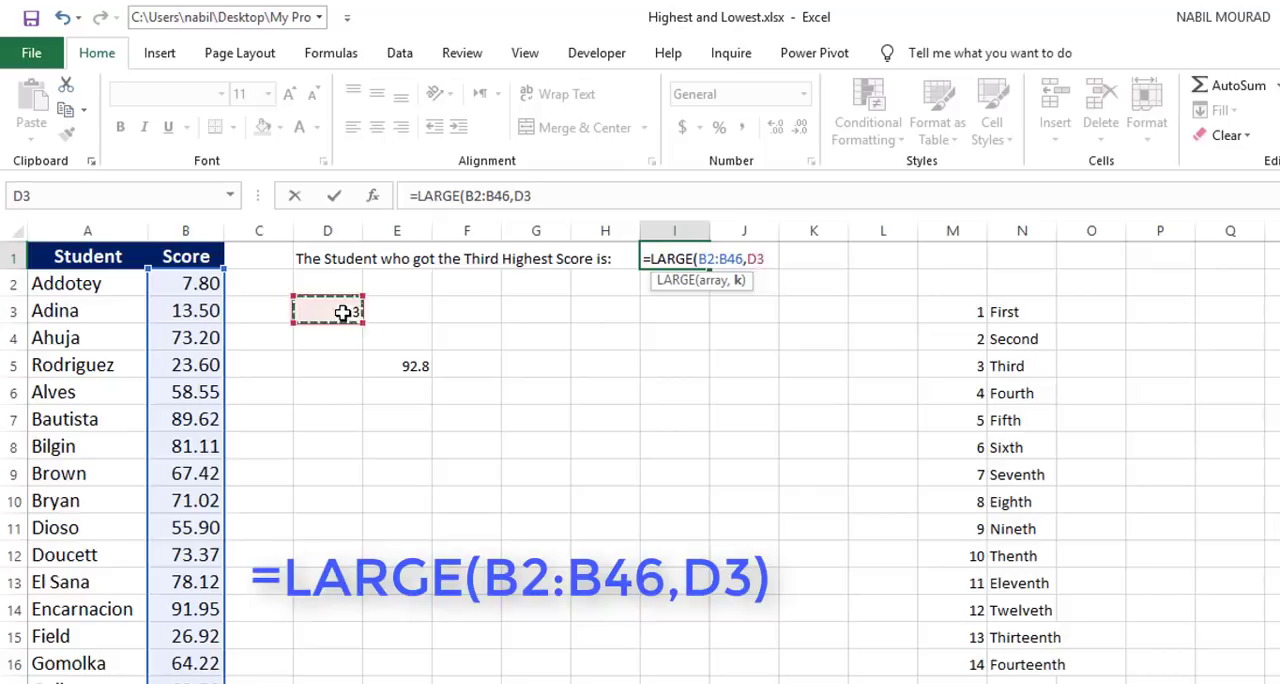
type(")")
key("Return")
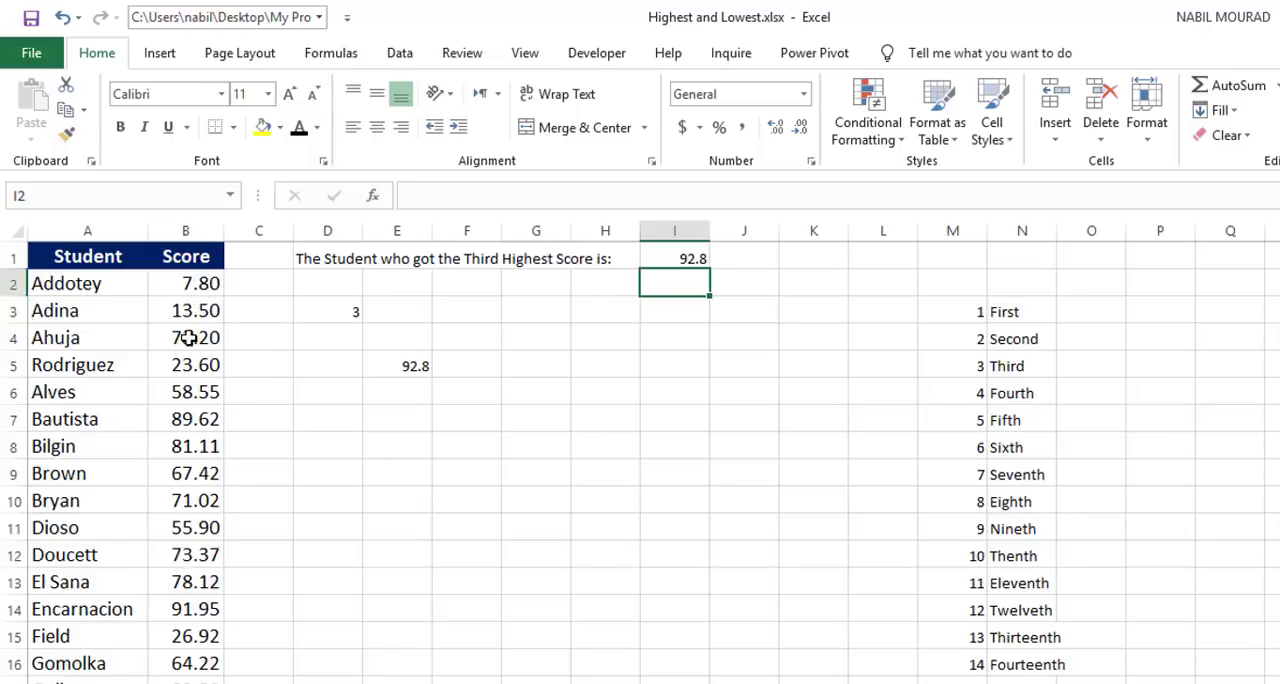
Step: Cut the LARGE expression in the I1 formula and reinsert it as the lookup value of a MATCH function
left_click(679, 259)
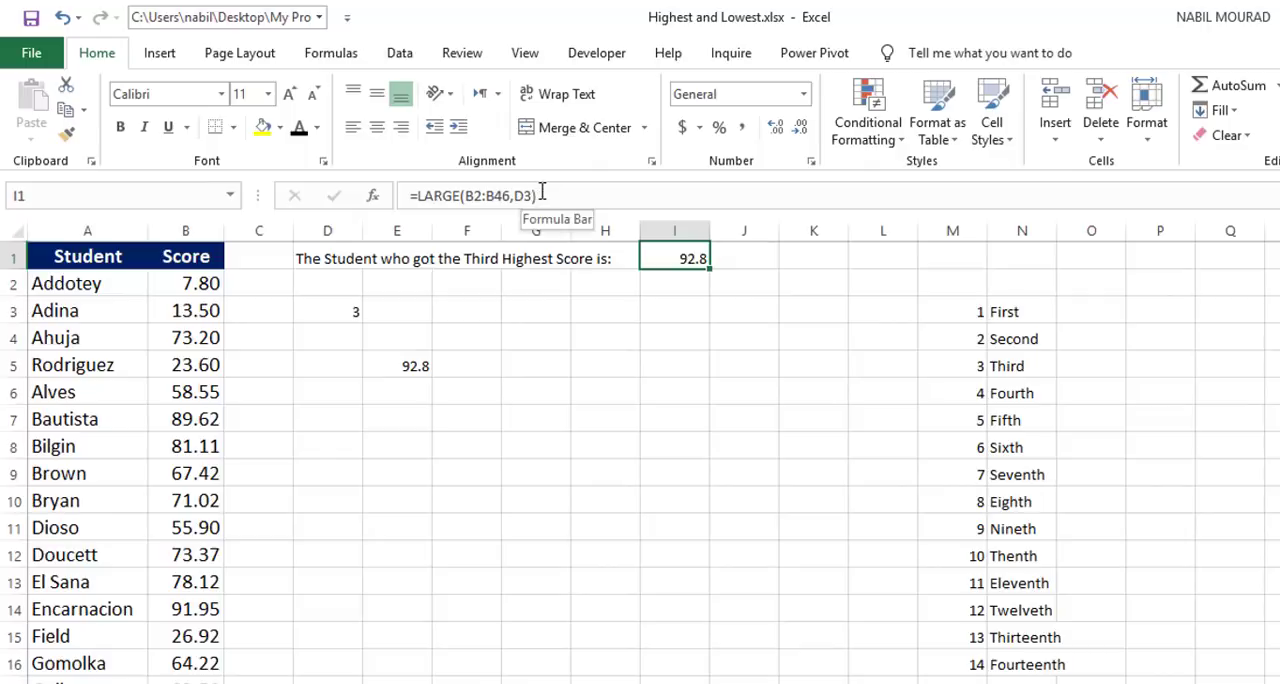
left_click_drag(541, 196, 421, 197)
key("ctrl+x")
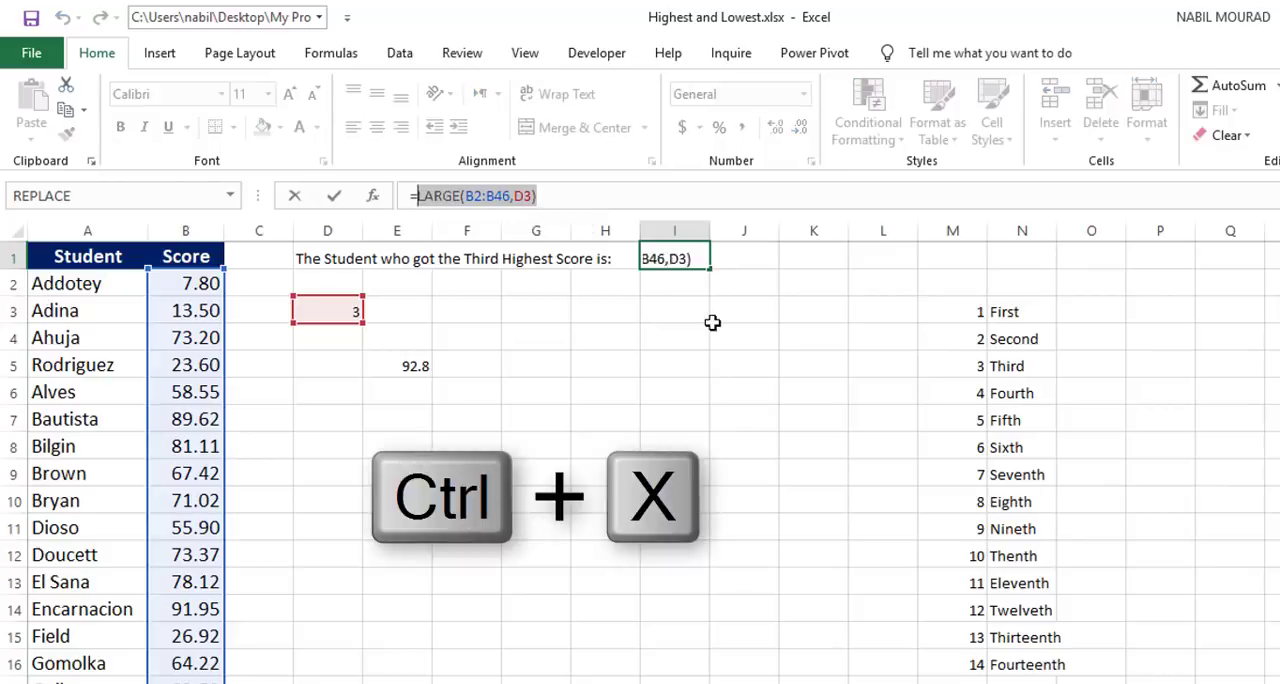
key("ctrl+x")
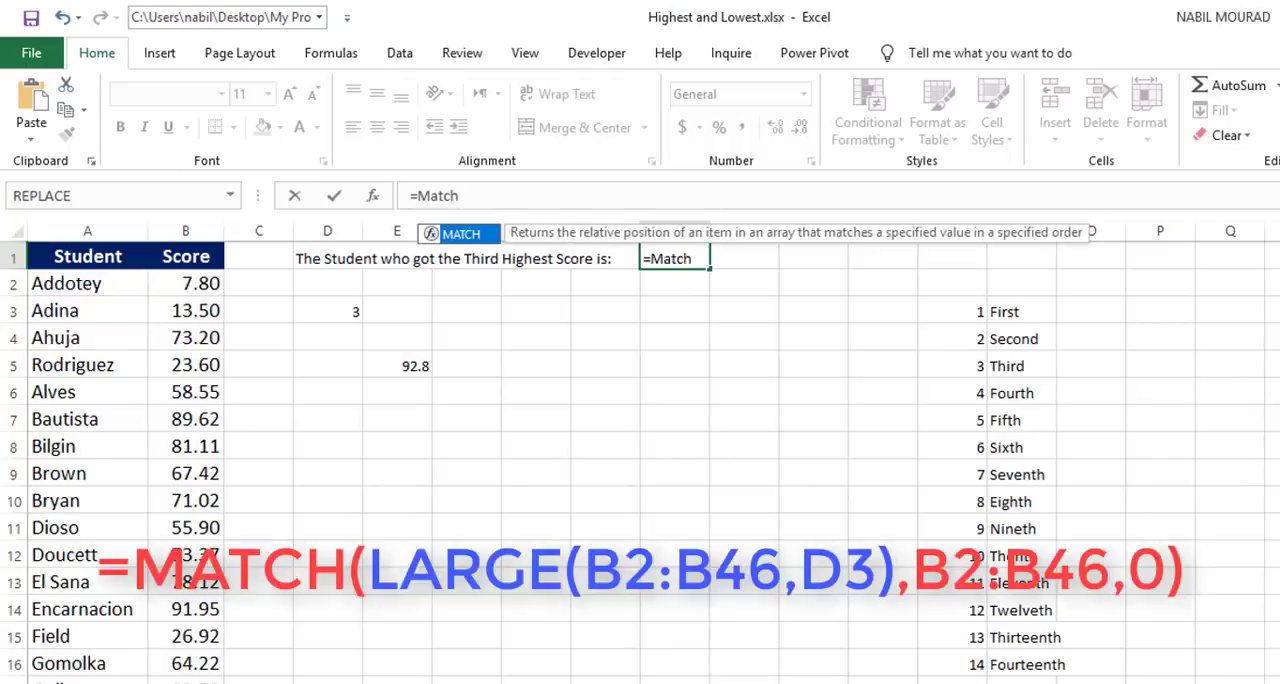
key("Tab")
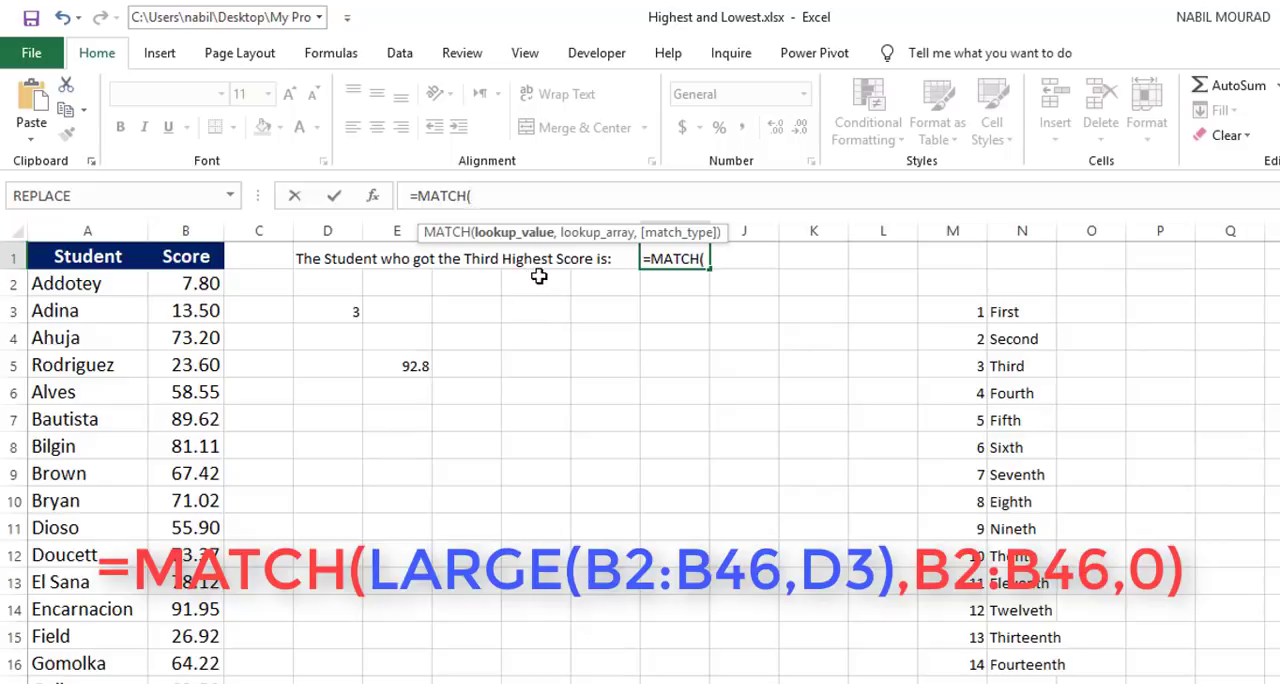
type("LARGE(B2:B46,D3)")
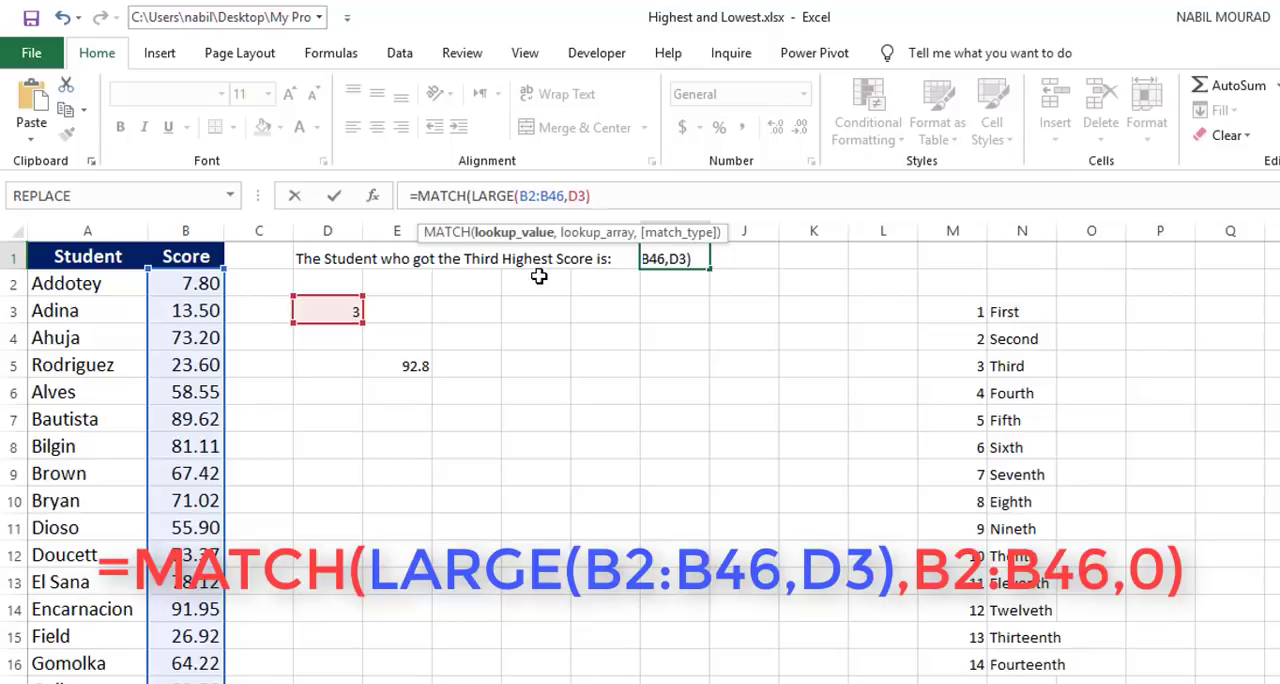
type(",")
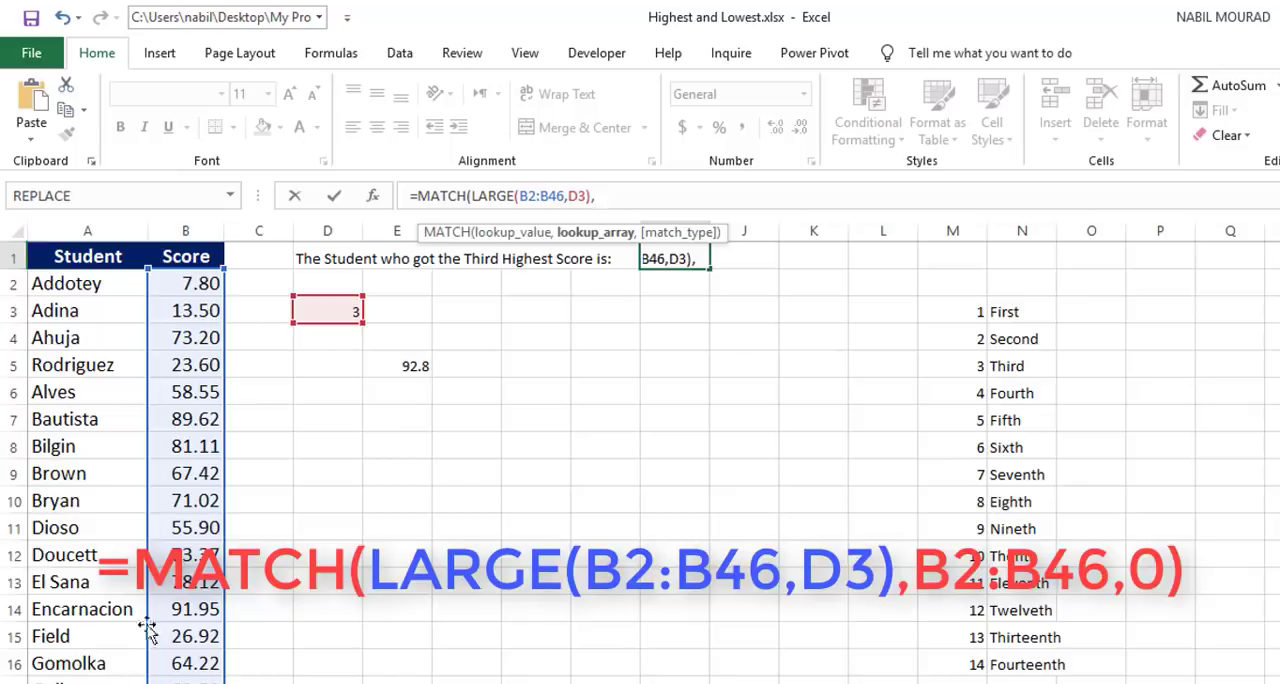
Step: Complete the MATCH in I1 with lookup array B2:B46 and match type 0, and enter the formula
left_click(200, 283)
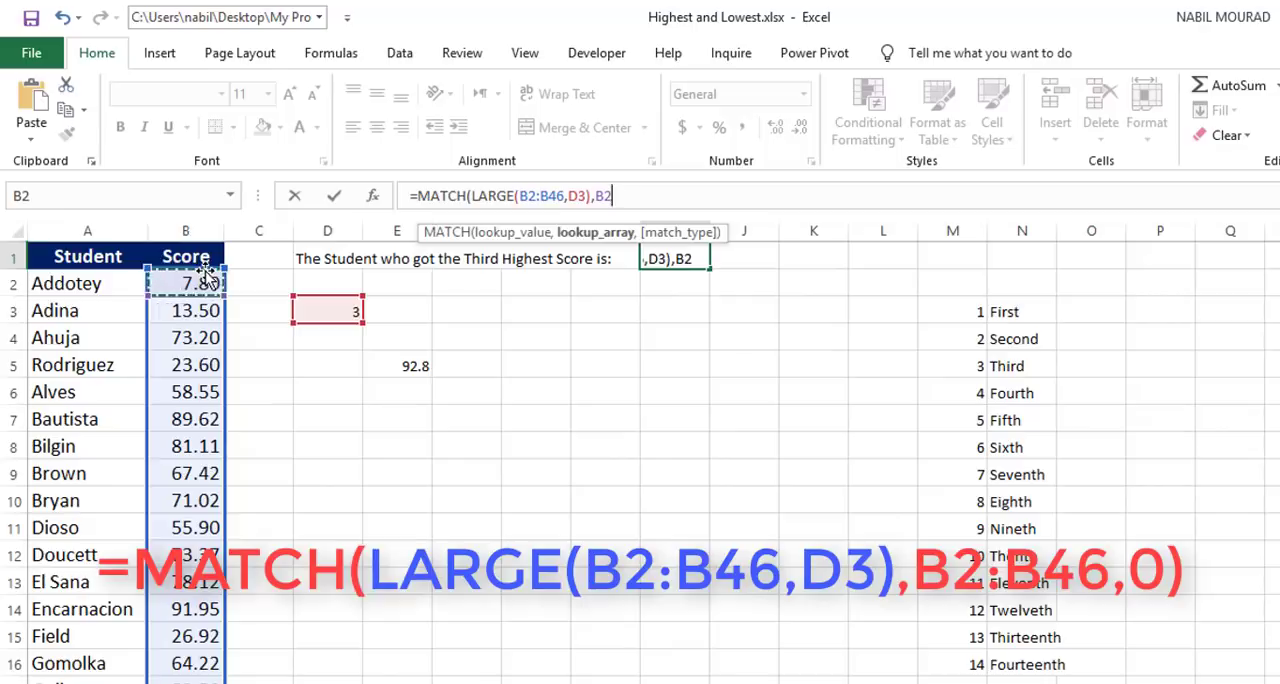
key("ctrl+shift+Down")
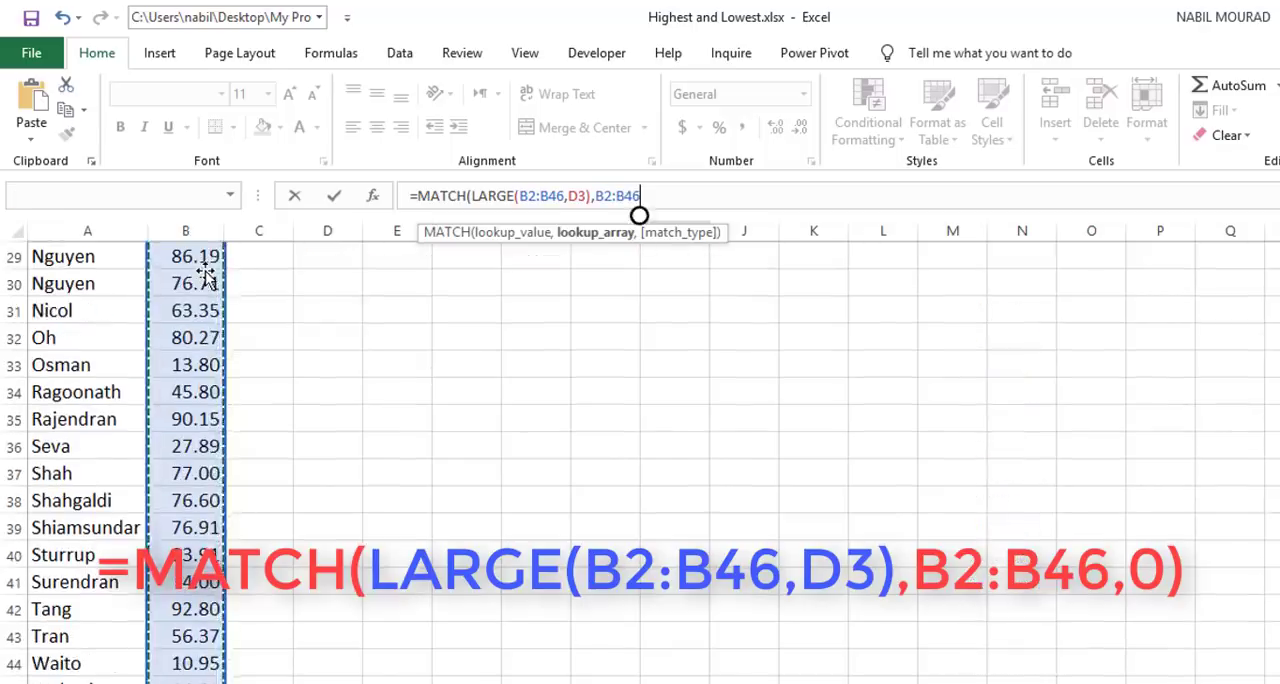
scroll(205, 275, "up", 9)
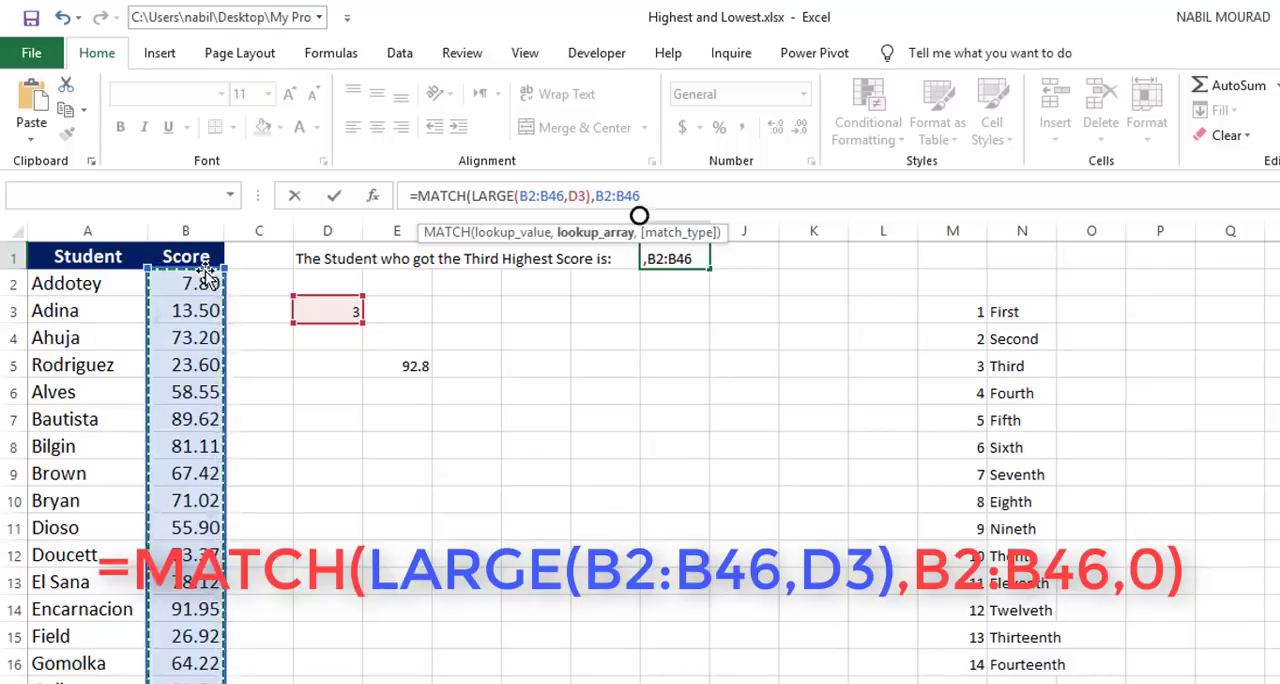
type(",")
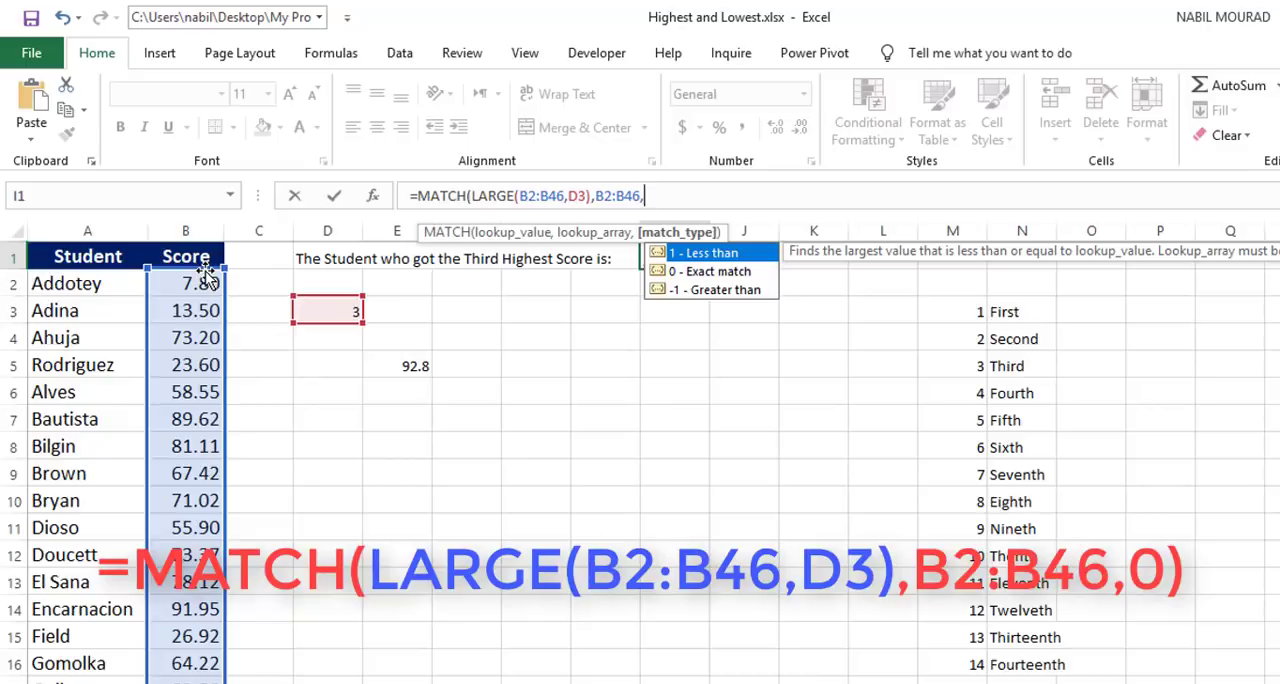
type("0)")
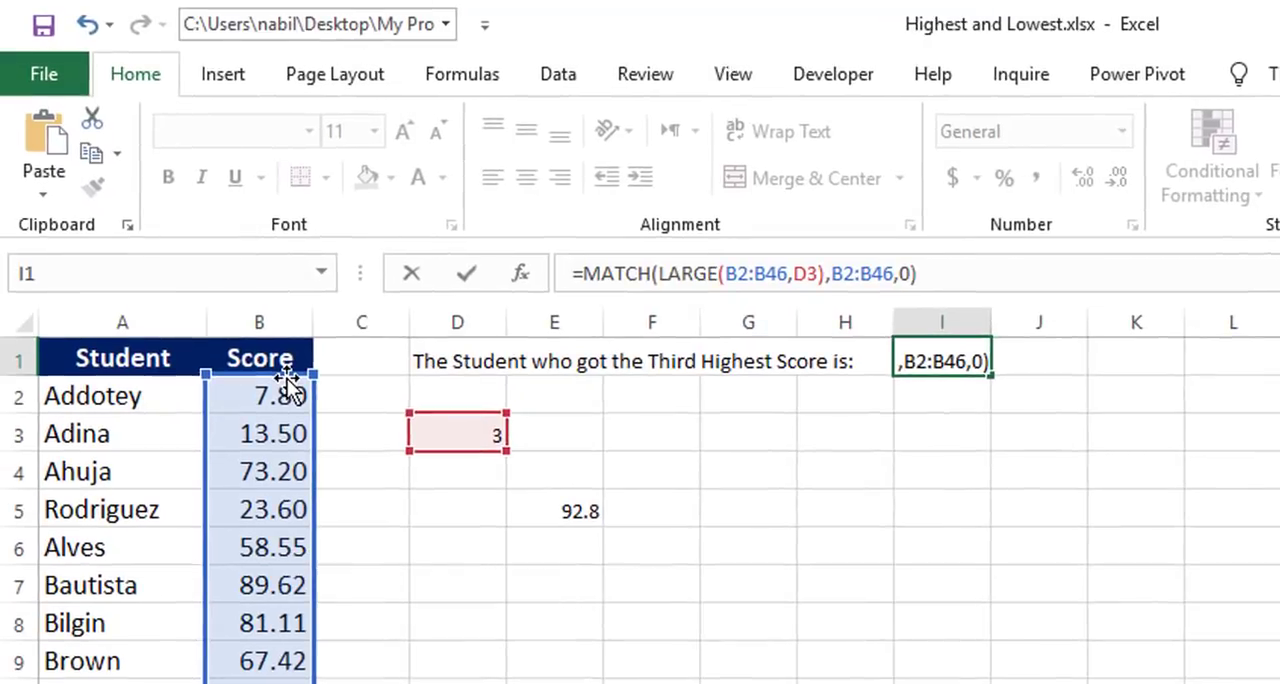
key("Return")
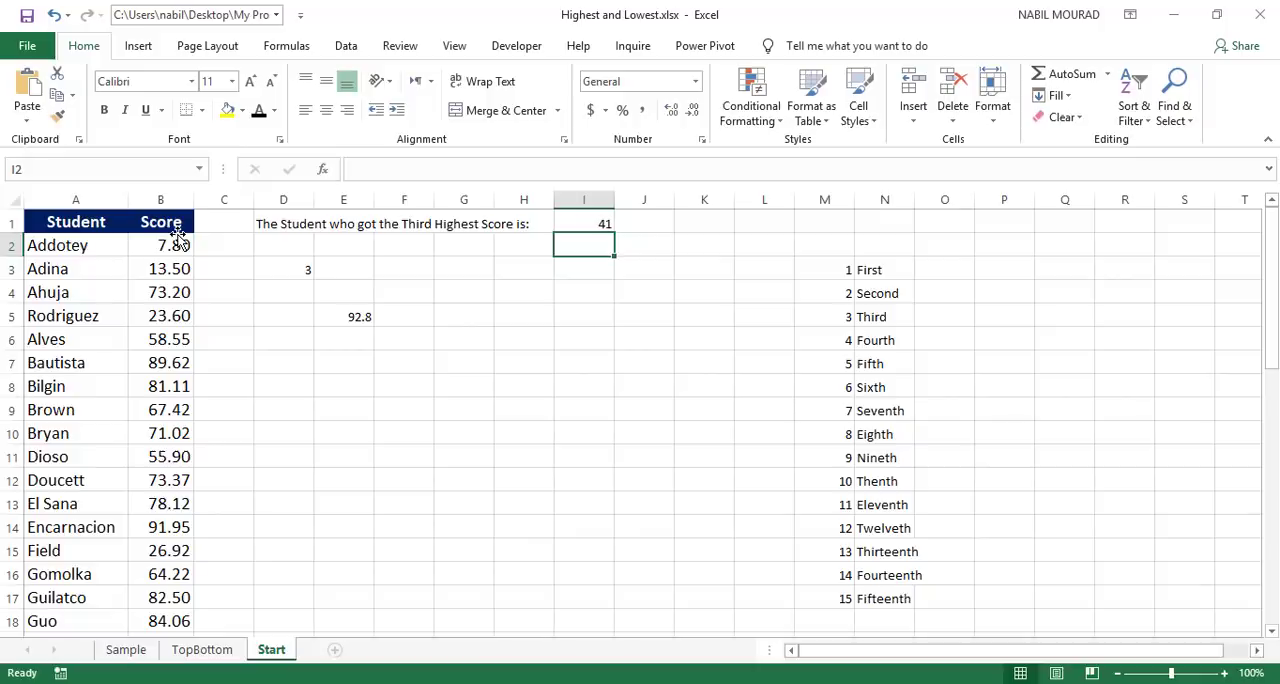
Step: Cut the whole MATCH expression out of the I1 formula, keeping only the equals sign
left_click(585, 225)
key("F2")
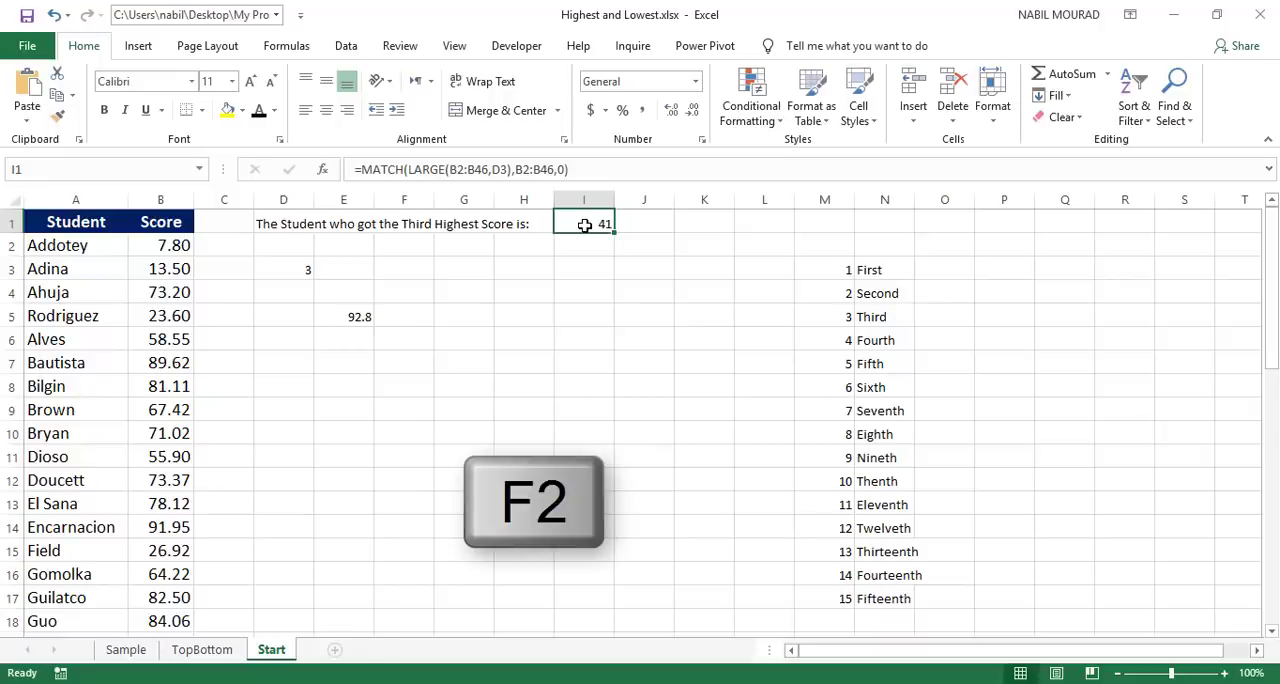
key("ctrl+x")
left_click_drag(571, 169, 364, 174)
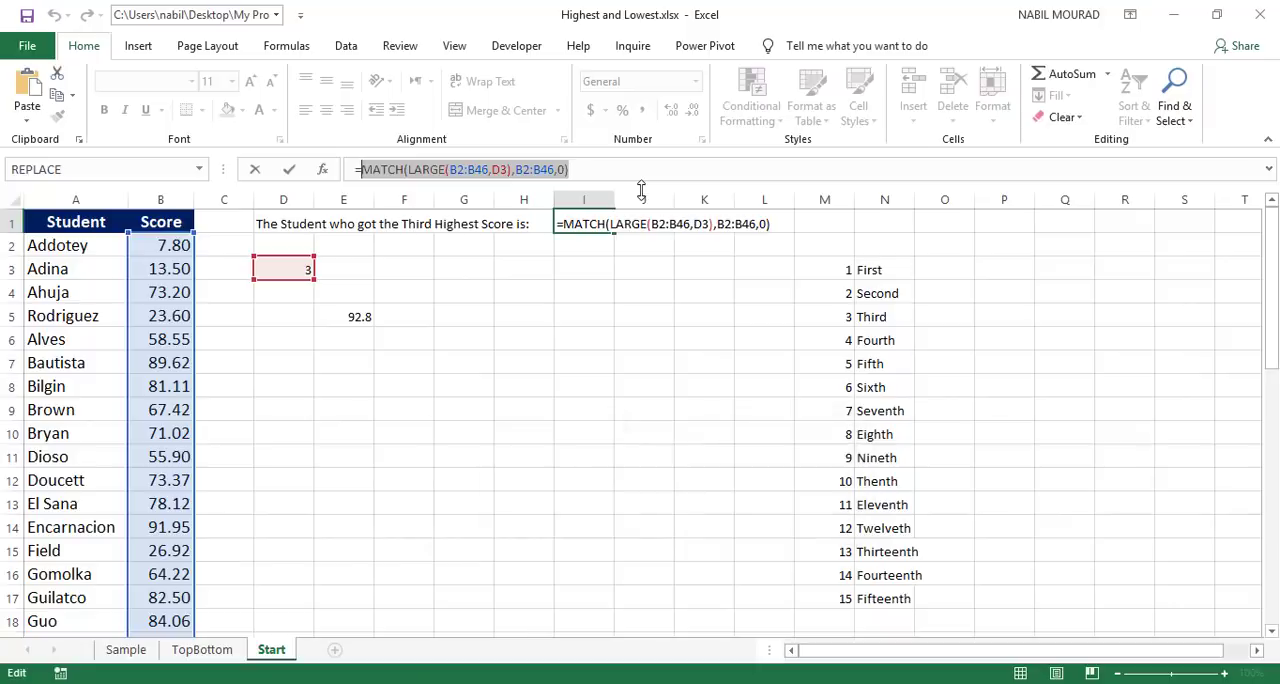
key("ctrl+x")
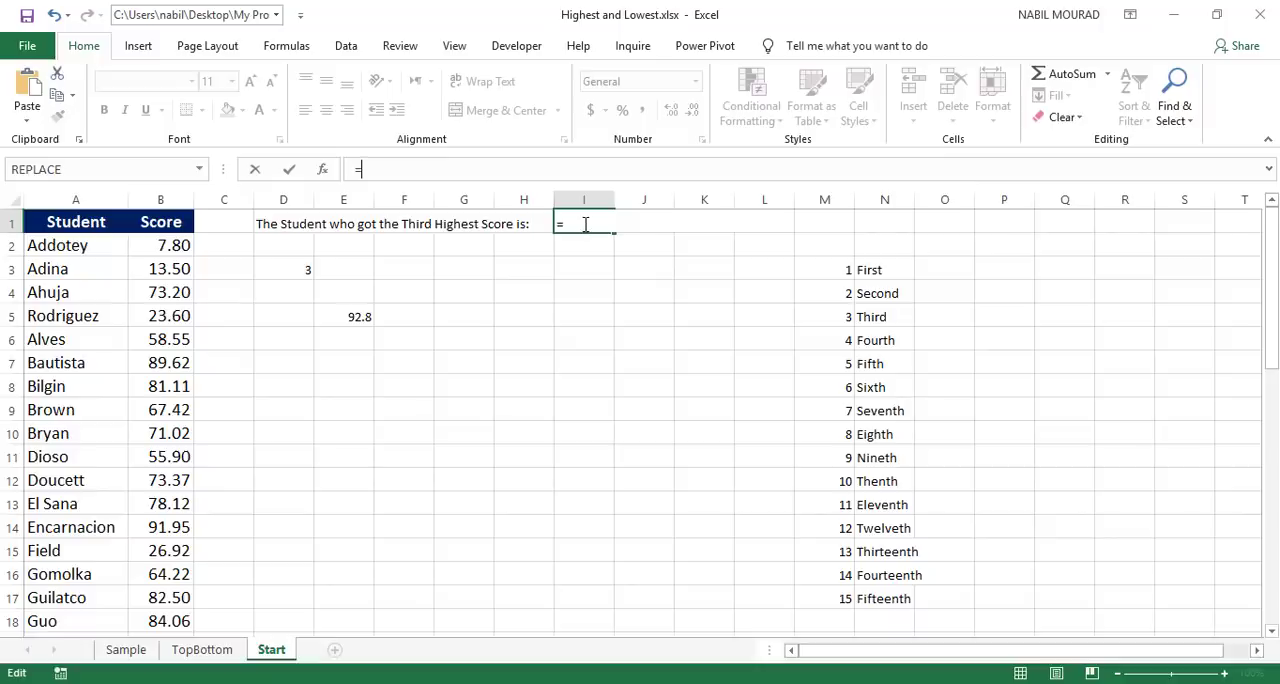
Step: Build an INDEX function in I1 over A2:A46 with the cut MATCH expression as its row number, and enter it
type("index")
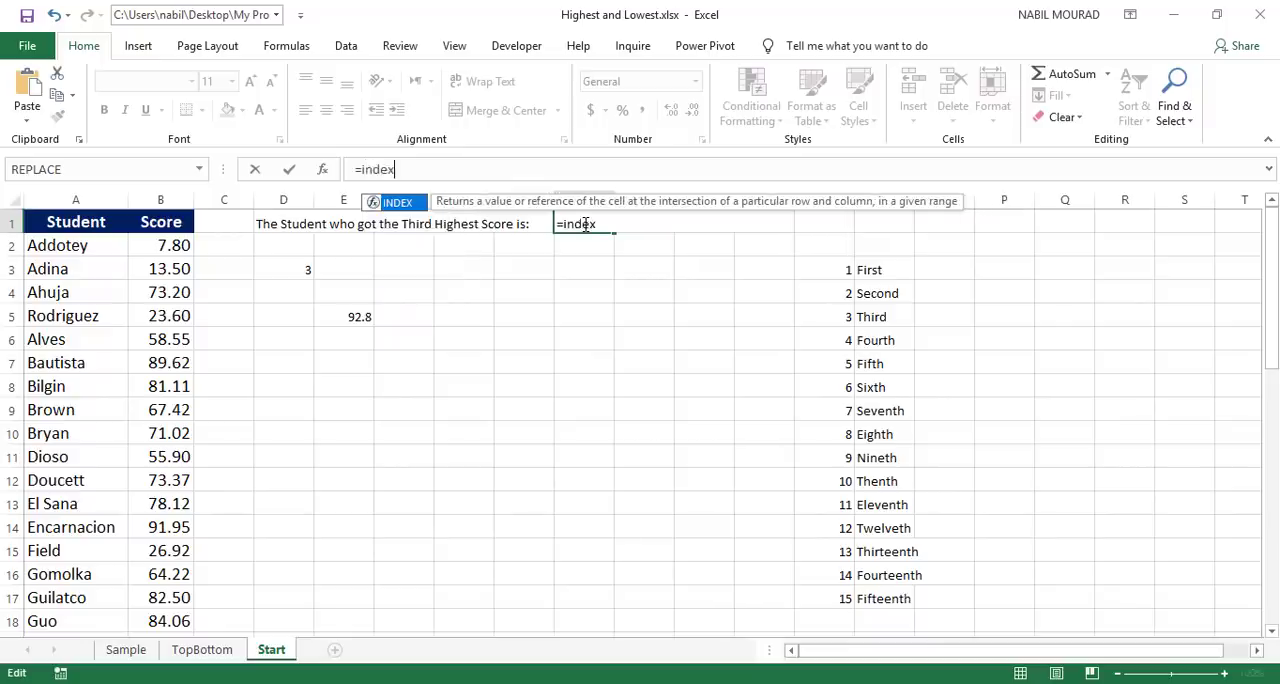
key("Tab")
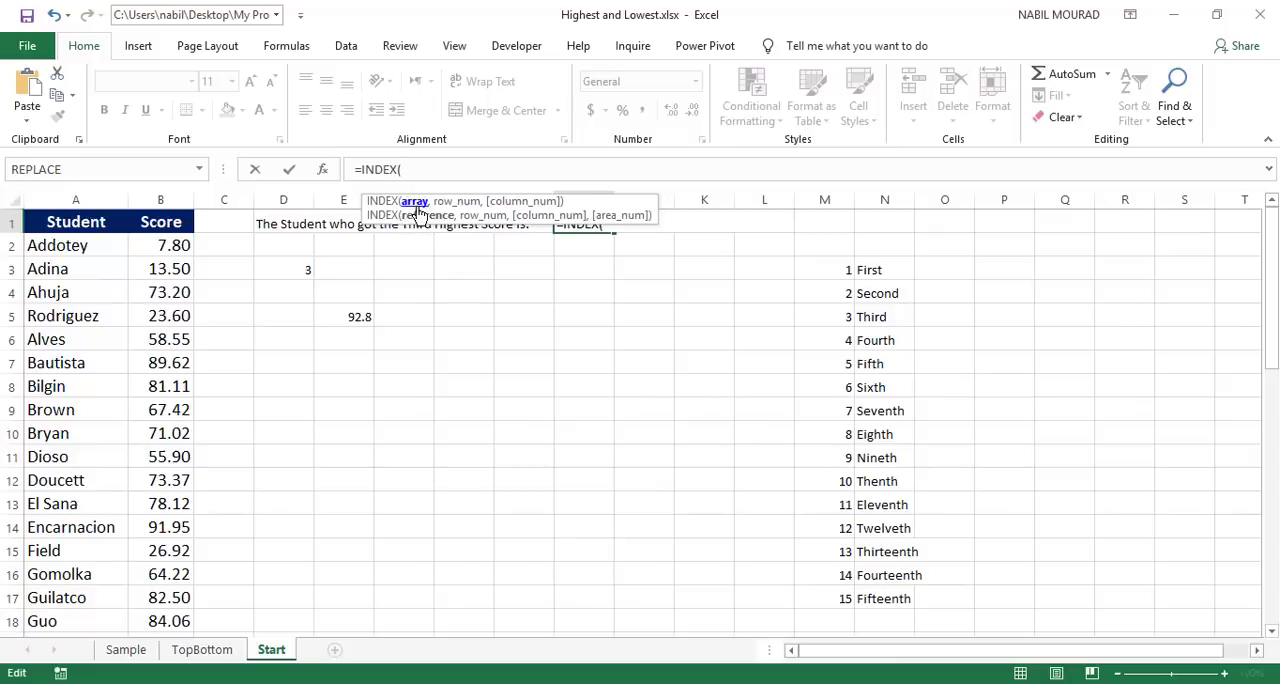
left_click(79, 246)
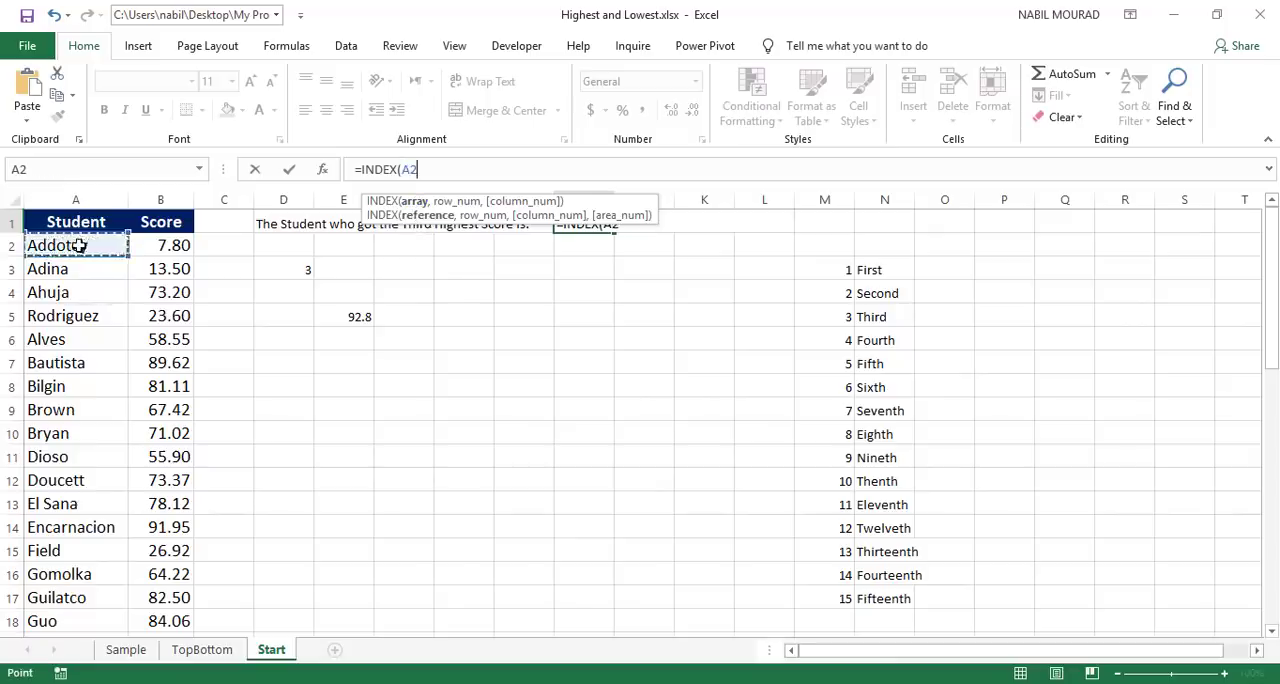
key("shift+Down")
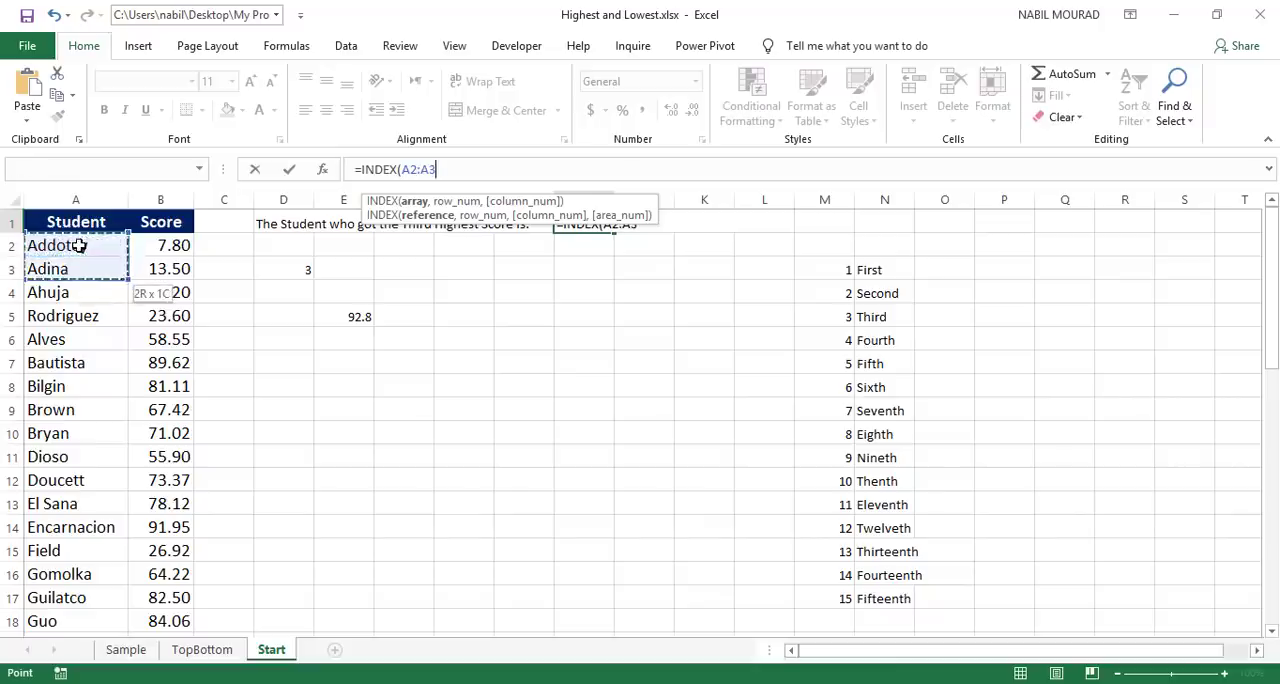
key("ctrl+shift+Down")
type(",")
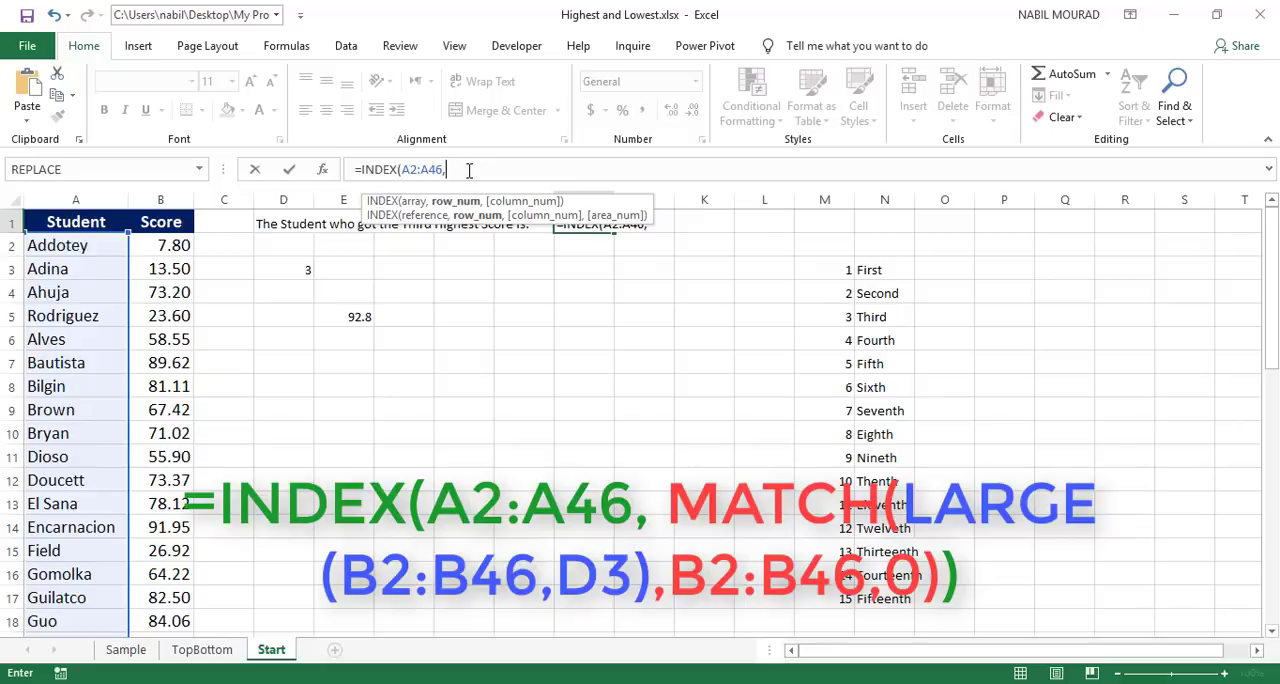
key("ctrl+v")
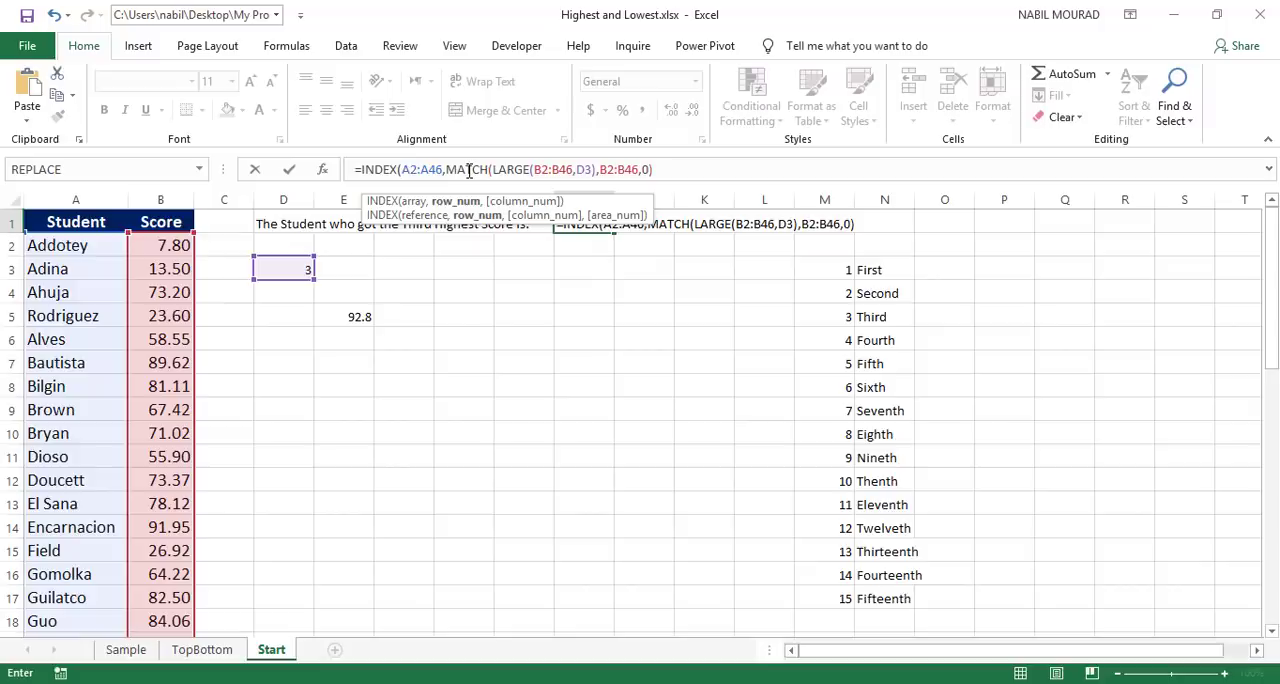
type(")")
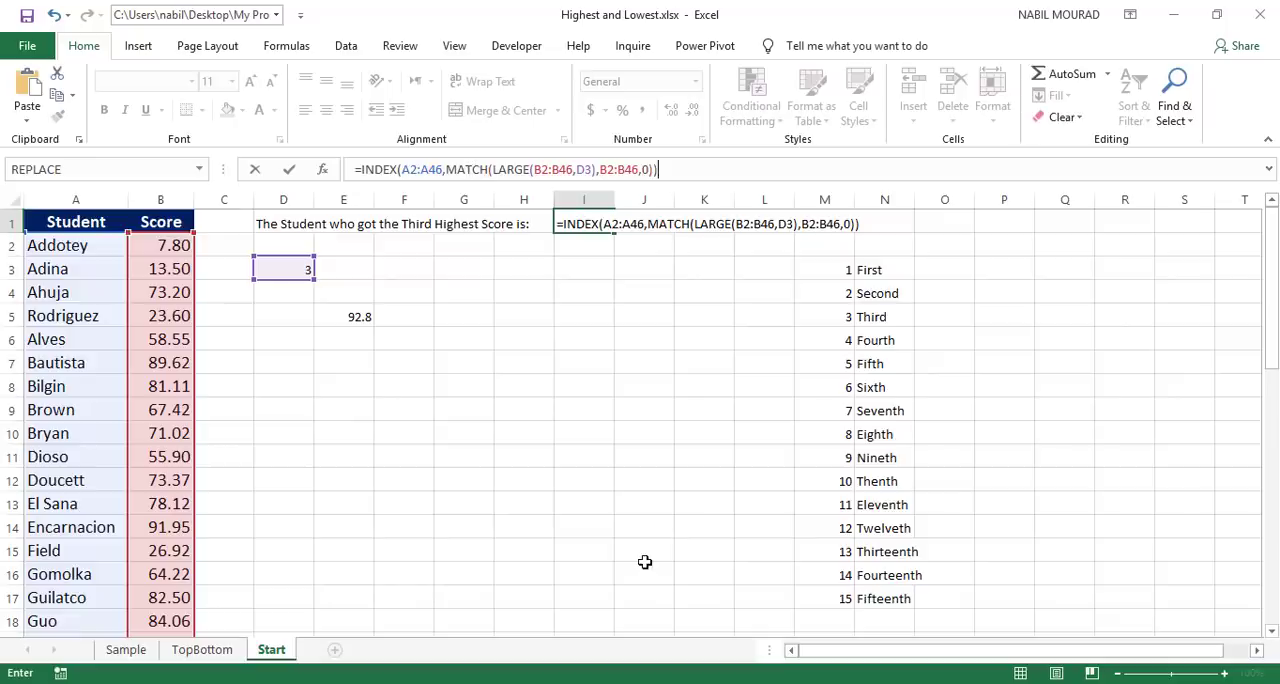
key("Return")
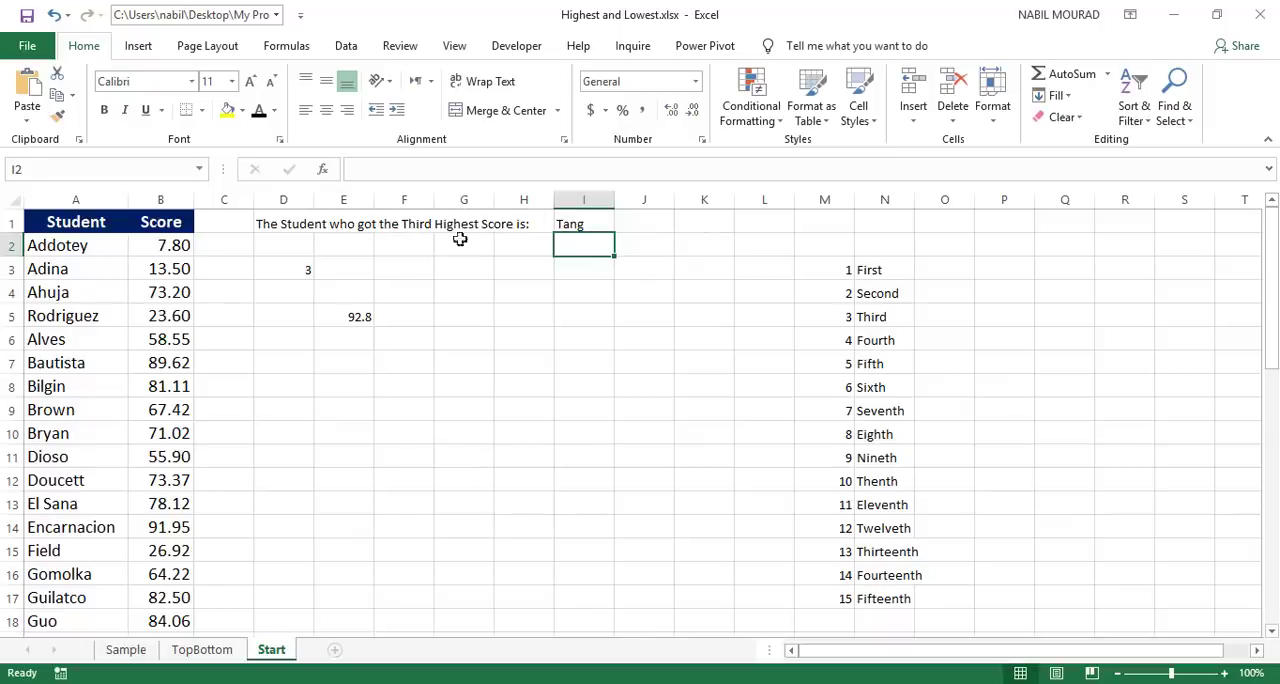
Step: Change the rank in cell D3 to 4 to test the heading and the student lookup
left_click(303, 270)
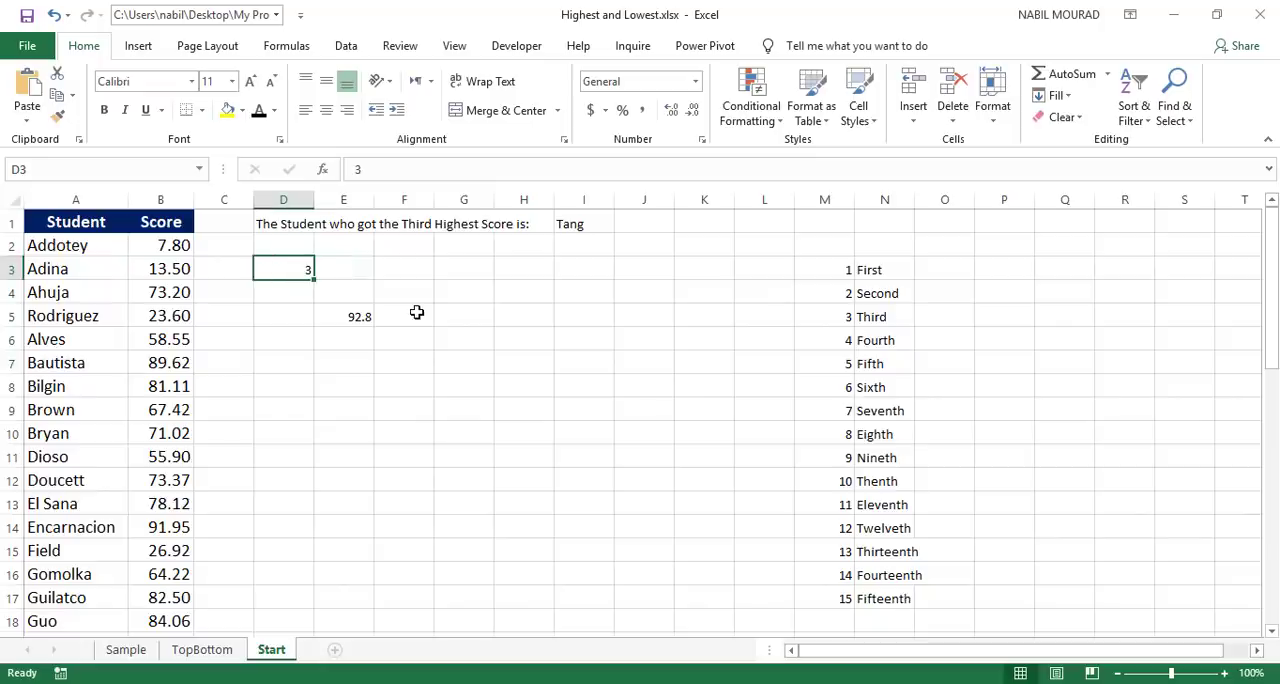
type("4")
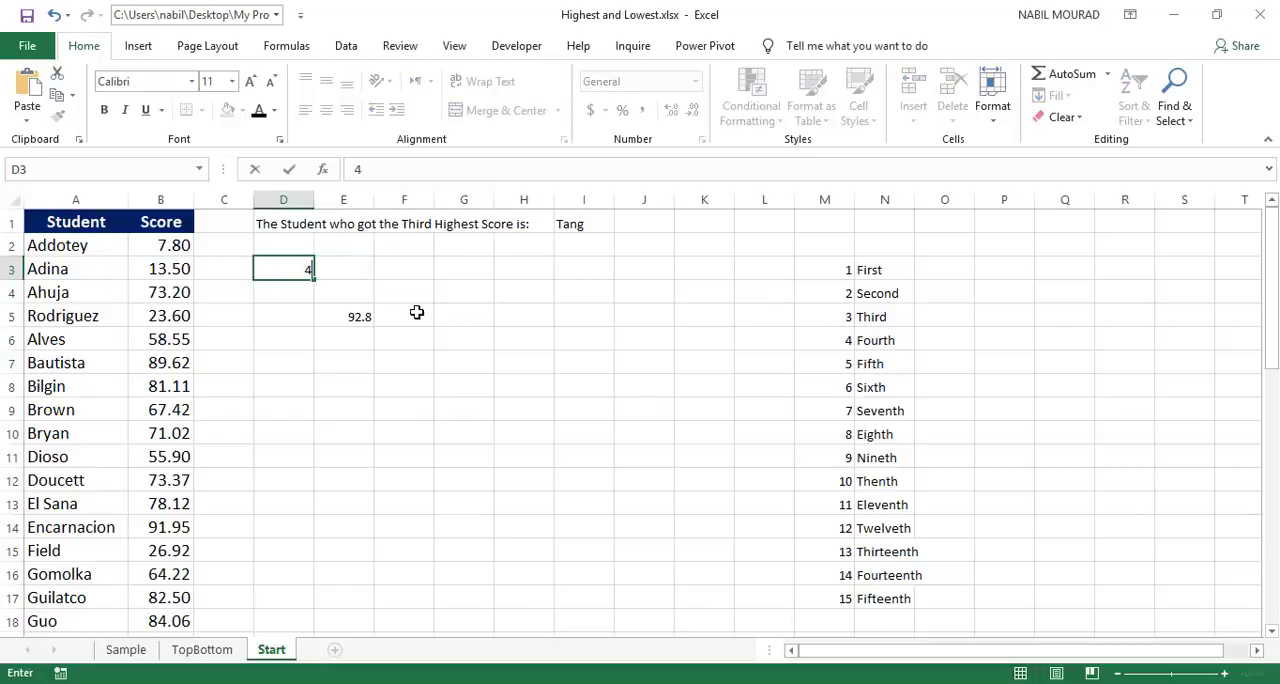
key("Return")
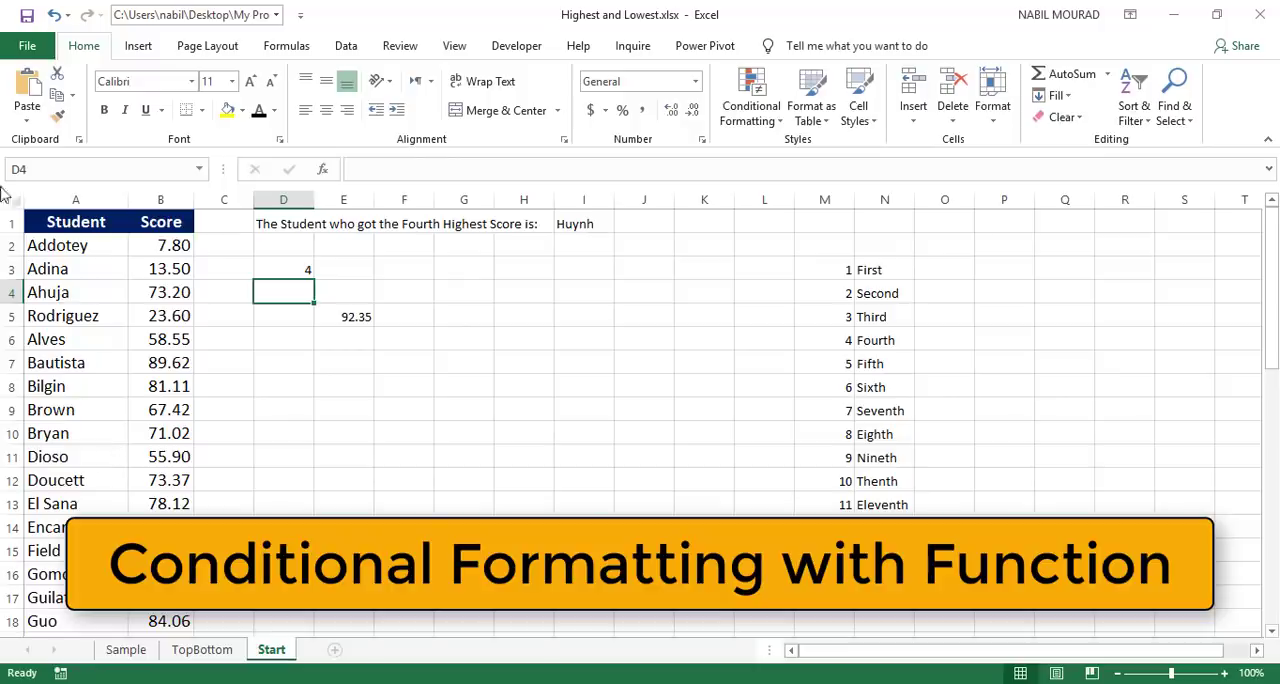
Step: Start a new conditional formatting rule on A2:B46 that uses a formula to determine which cells to format
left_click_drag(45, 243, 148, 247)
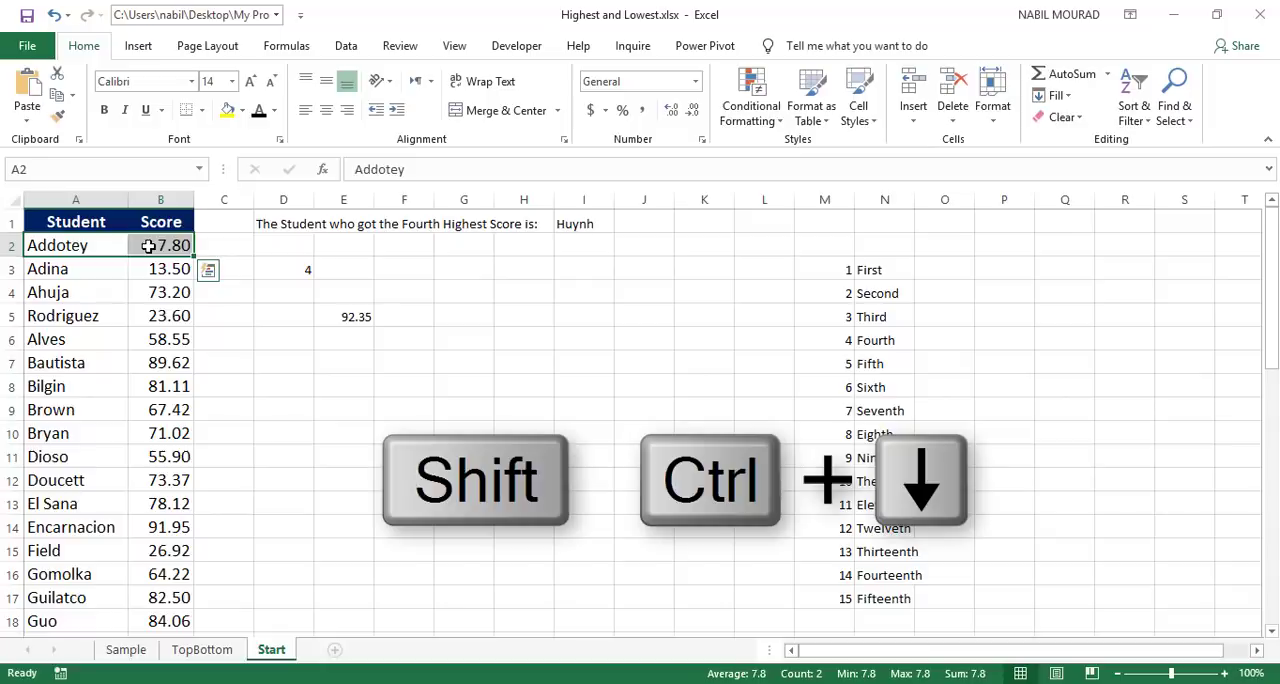
key("ctrl+shift+Down")
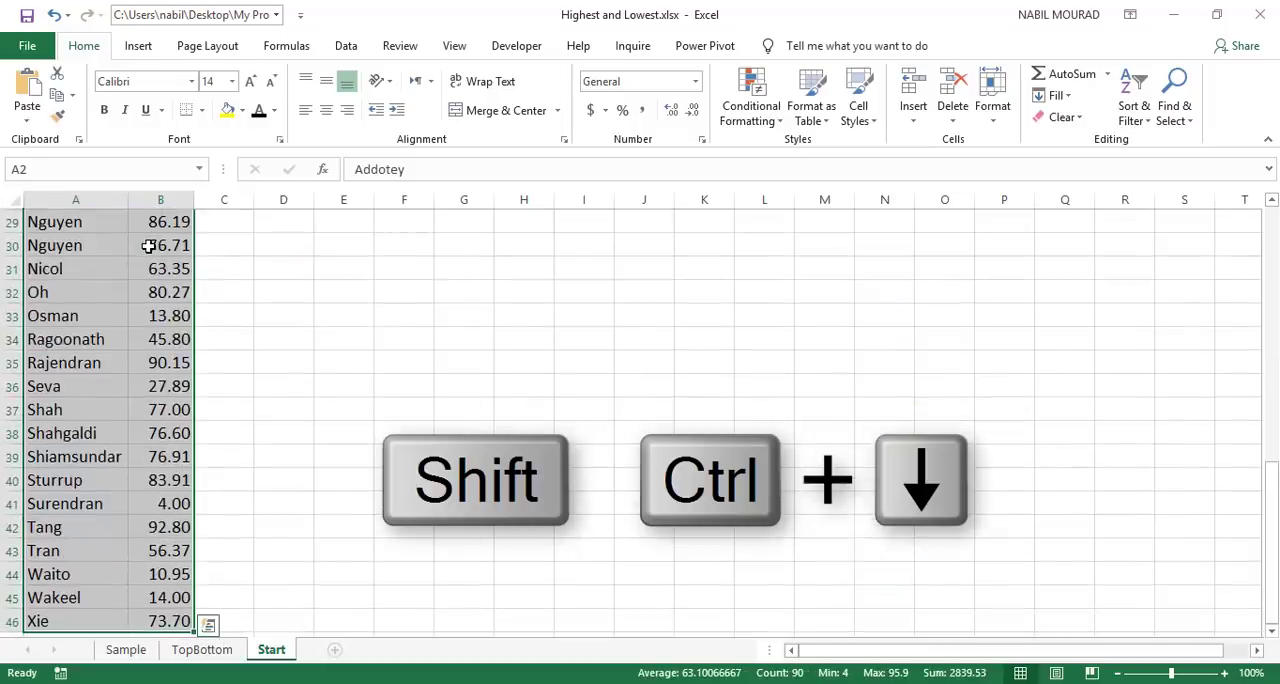
scroll(197, 322, "up", 9)
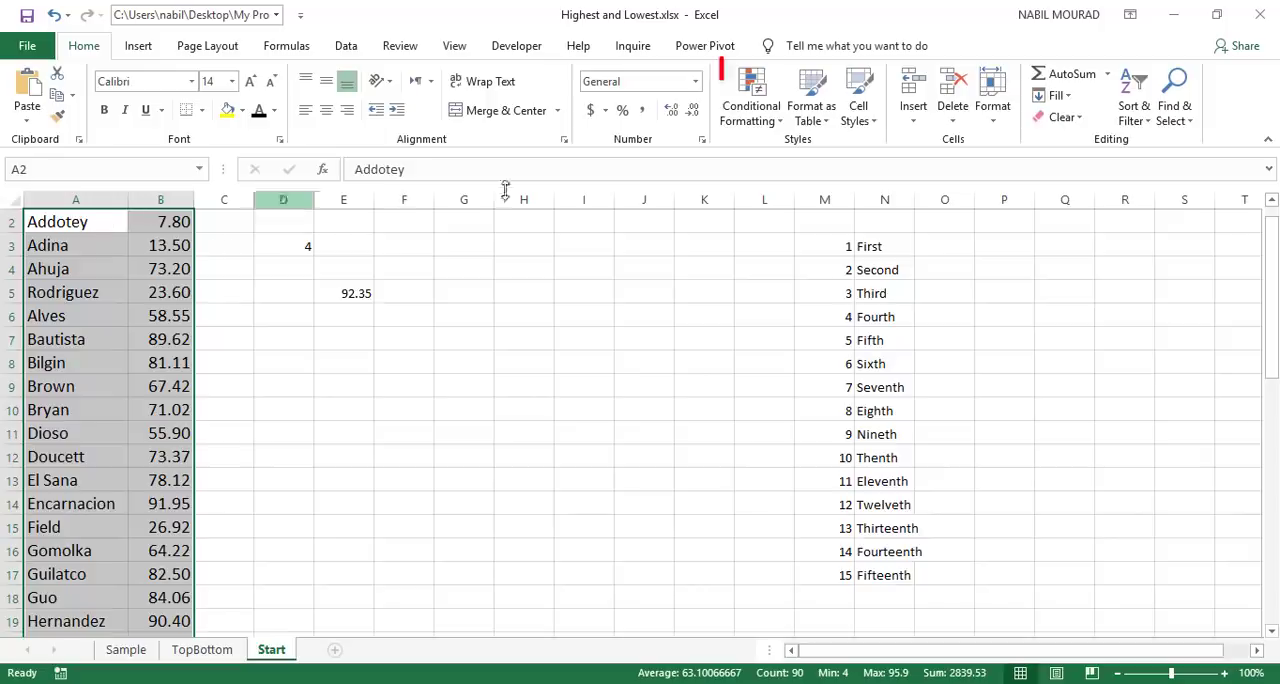
left_click(779, 121)
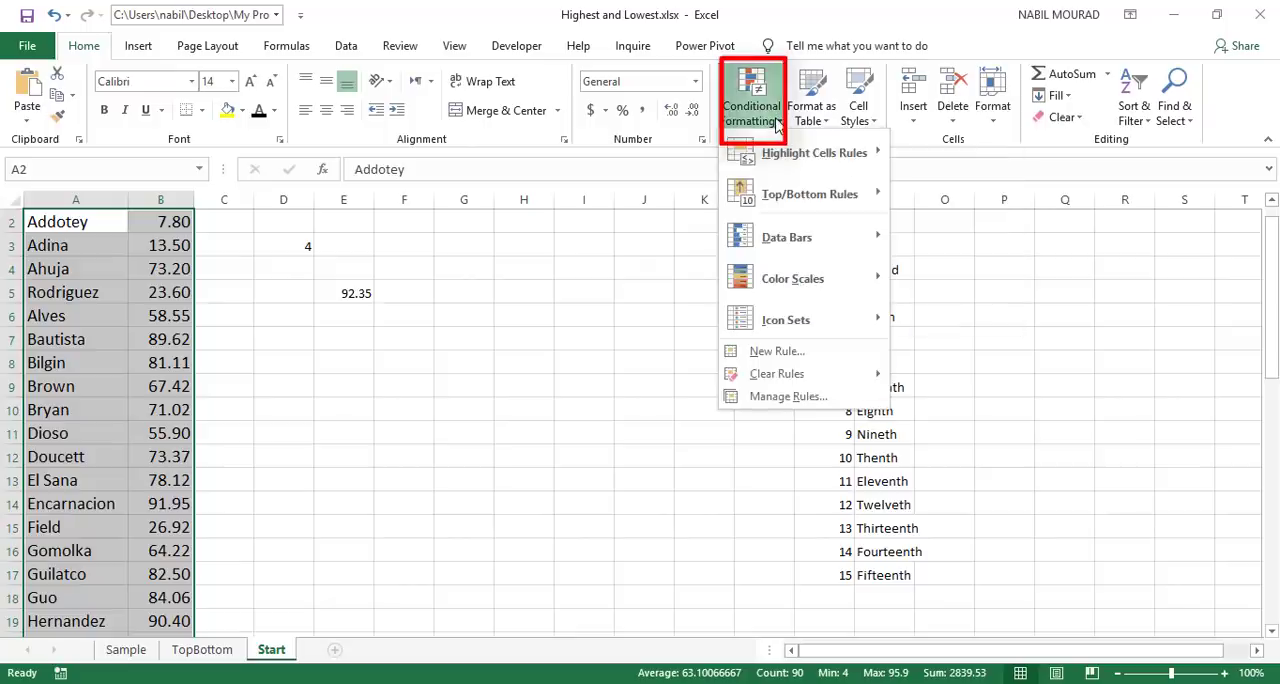
left_click(776, 351)
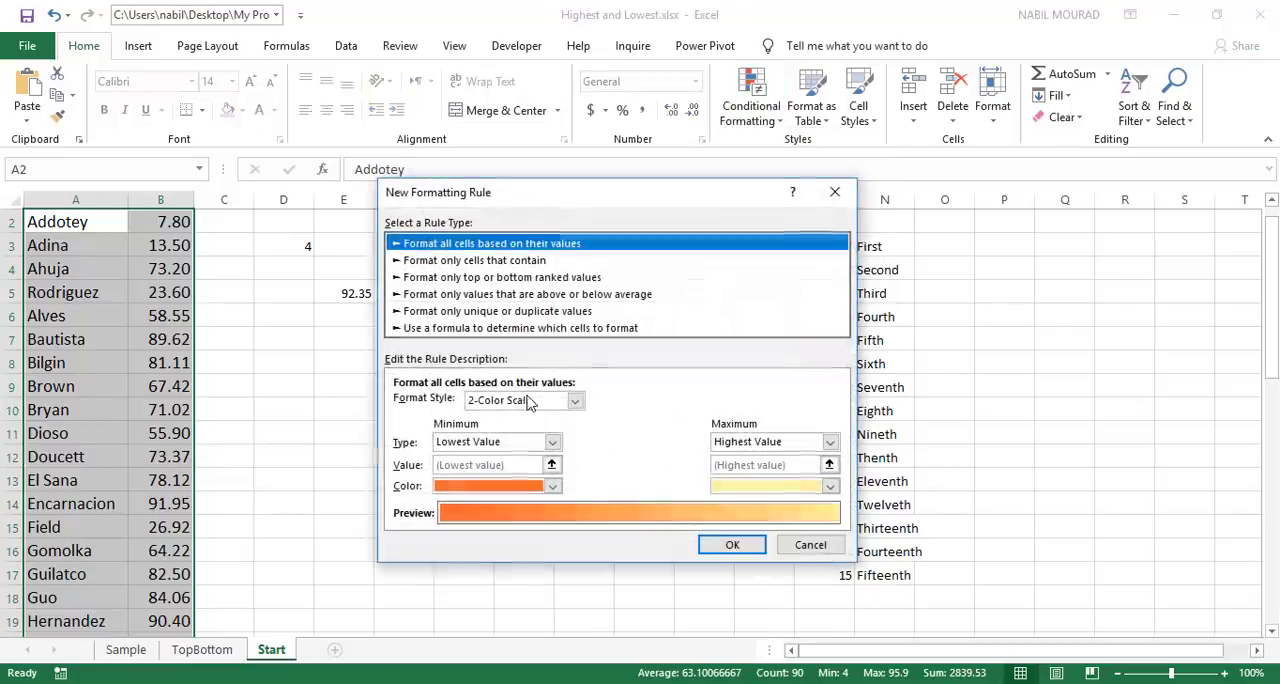
left_click(463, 330)
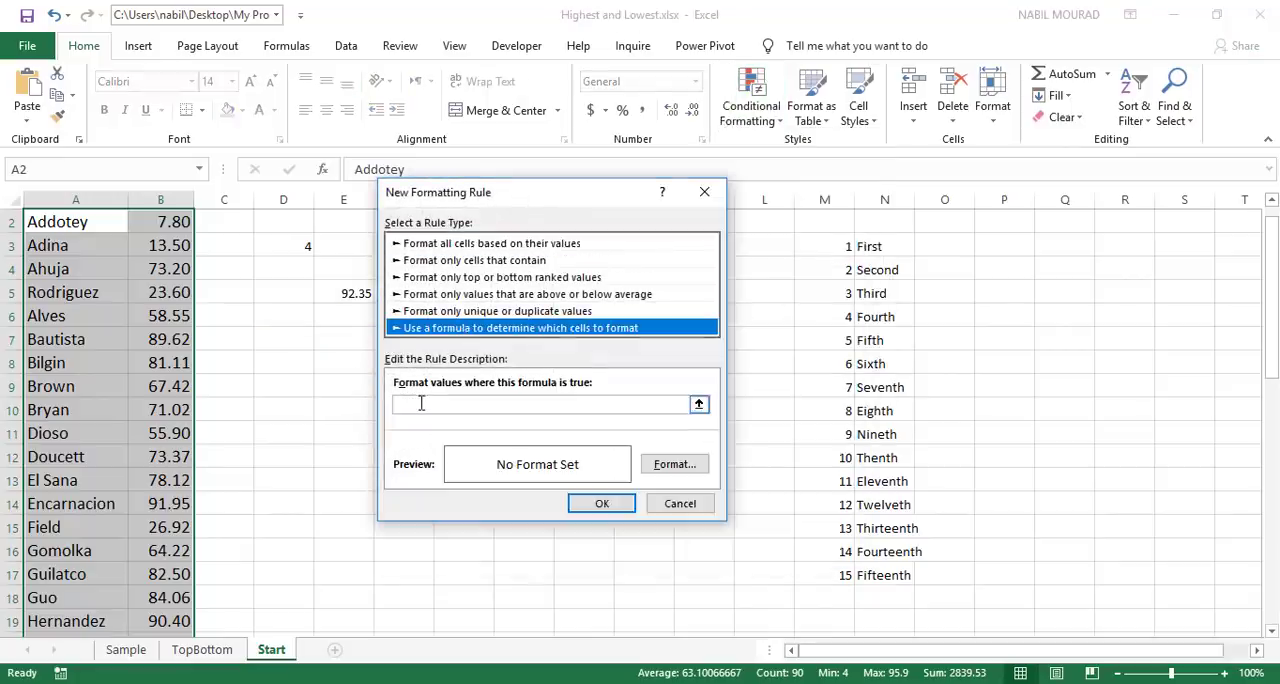
Step: Begin the rule formula with =$B2=, locking only the column of the score reference
left_click(421, 403)
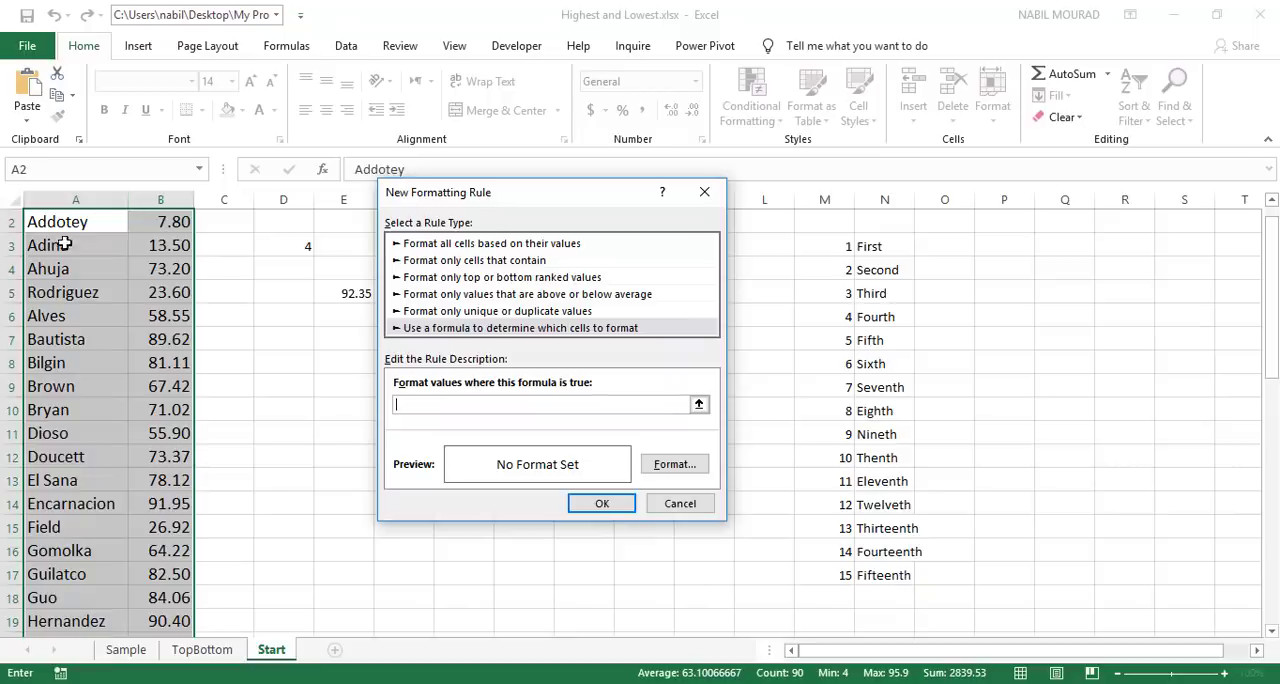
left_click(159, 222)
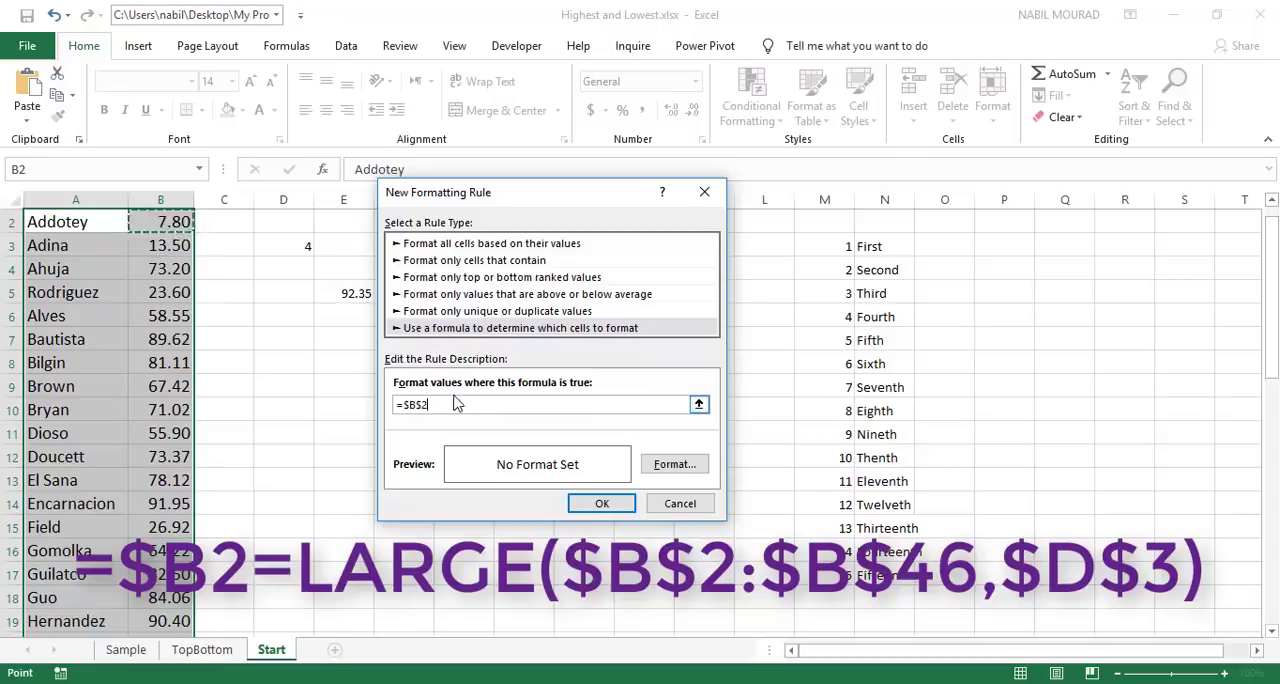
key("F4")
key("F4")
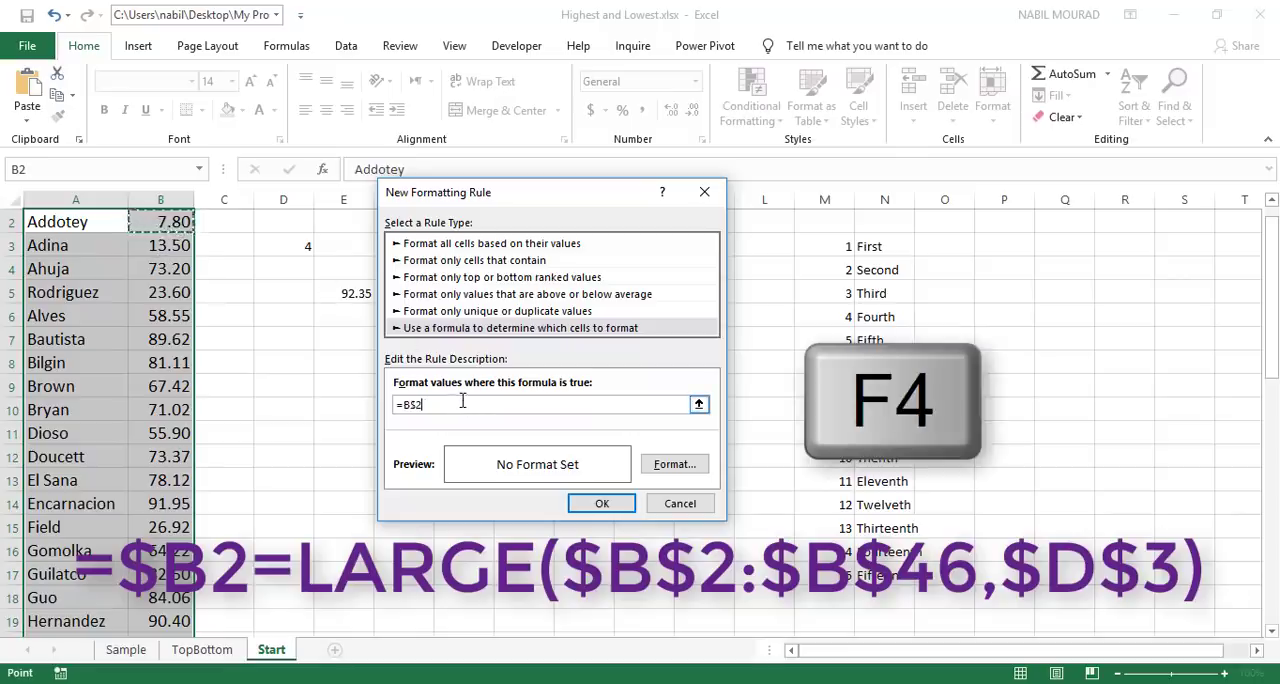
key("F4")
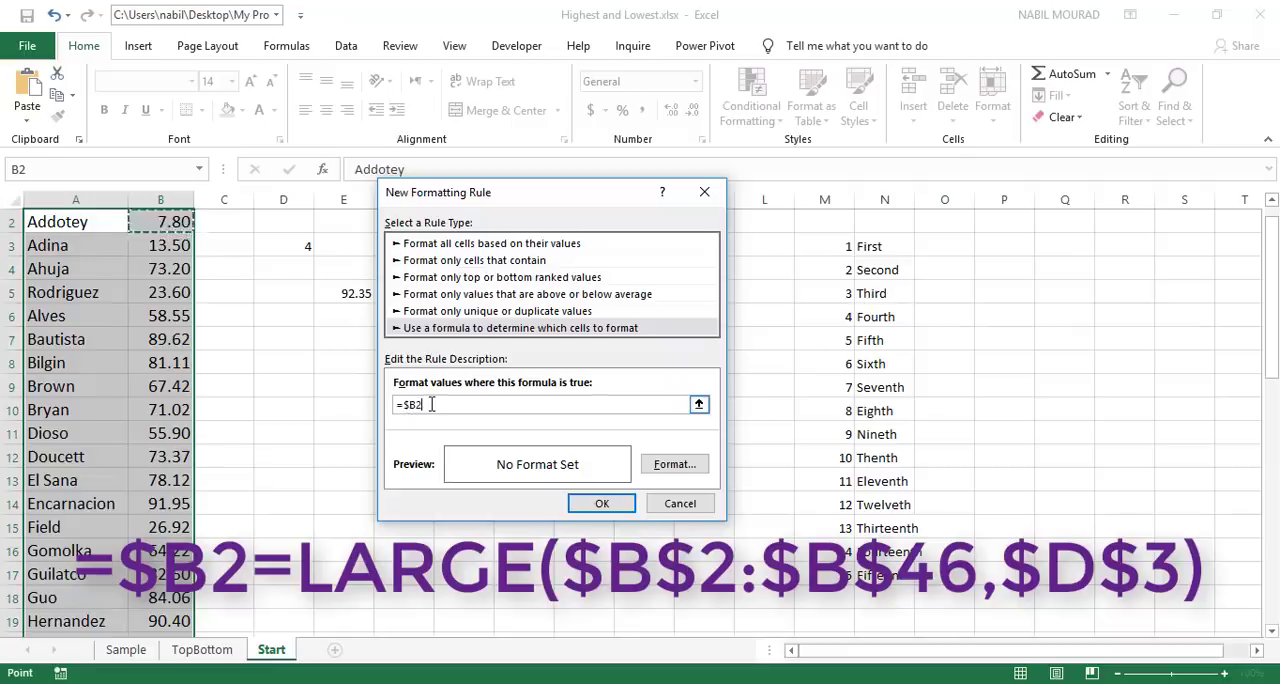
type("=")
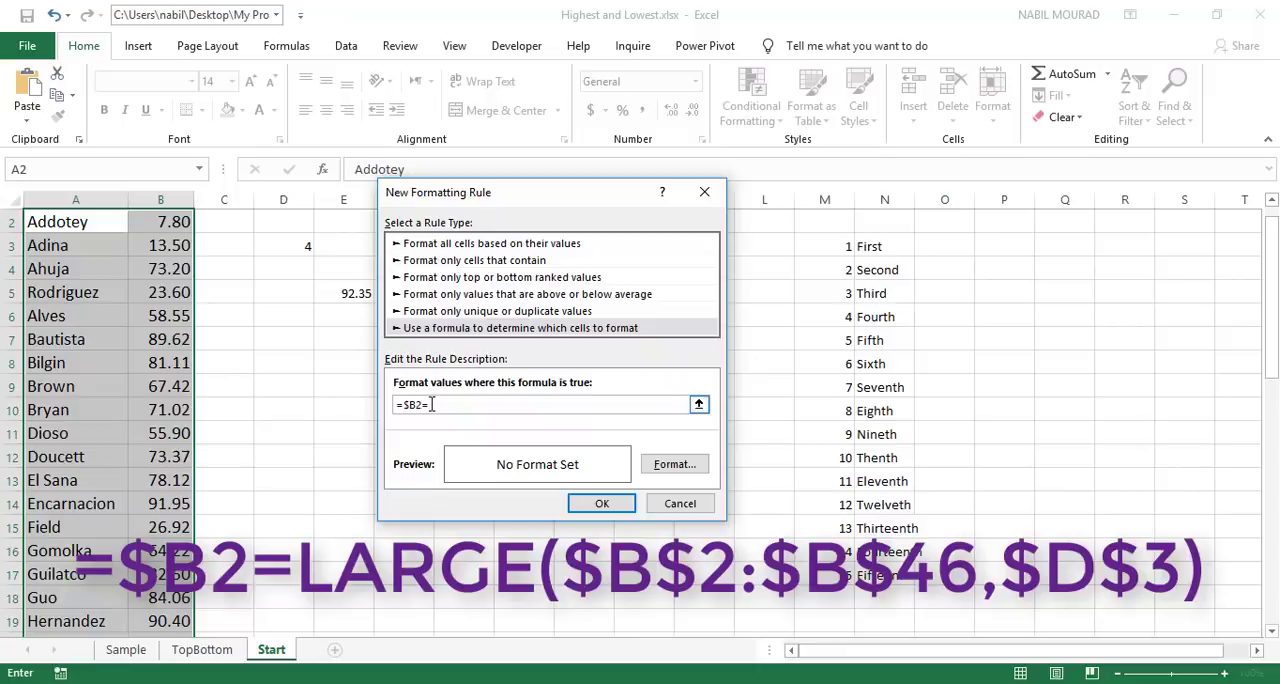
type("large")
Step: Complete the rule formula with LARGE over $B$2:$B$46, using the rank cell $D$3 as k
key("BackSpace")
type("(")
left_click(172, 222)
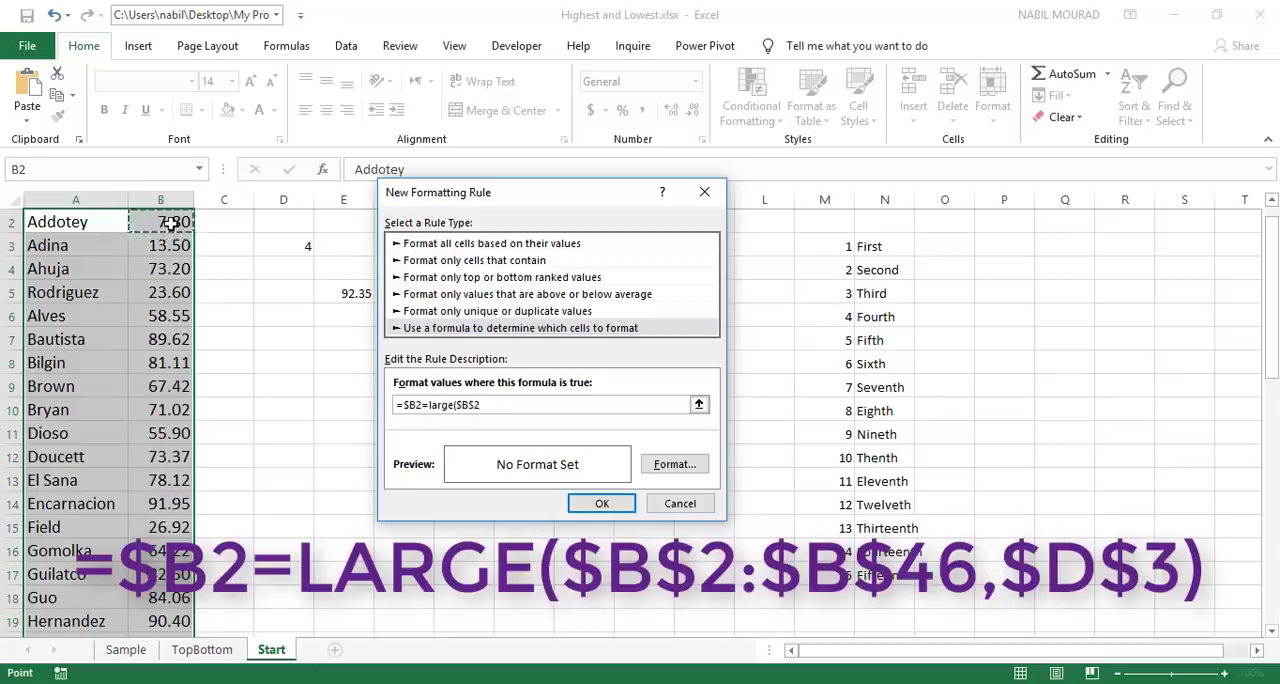
key("ctrl+shift+Down")
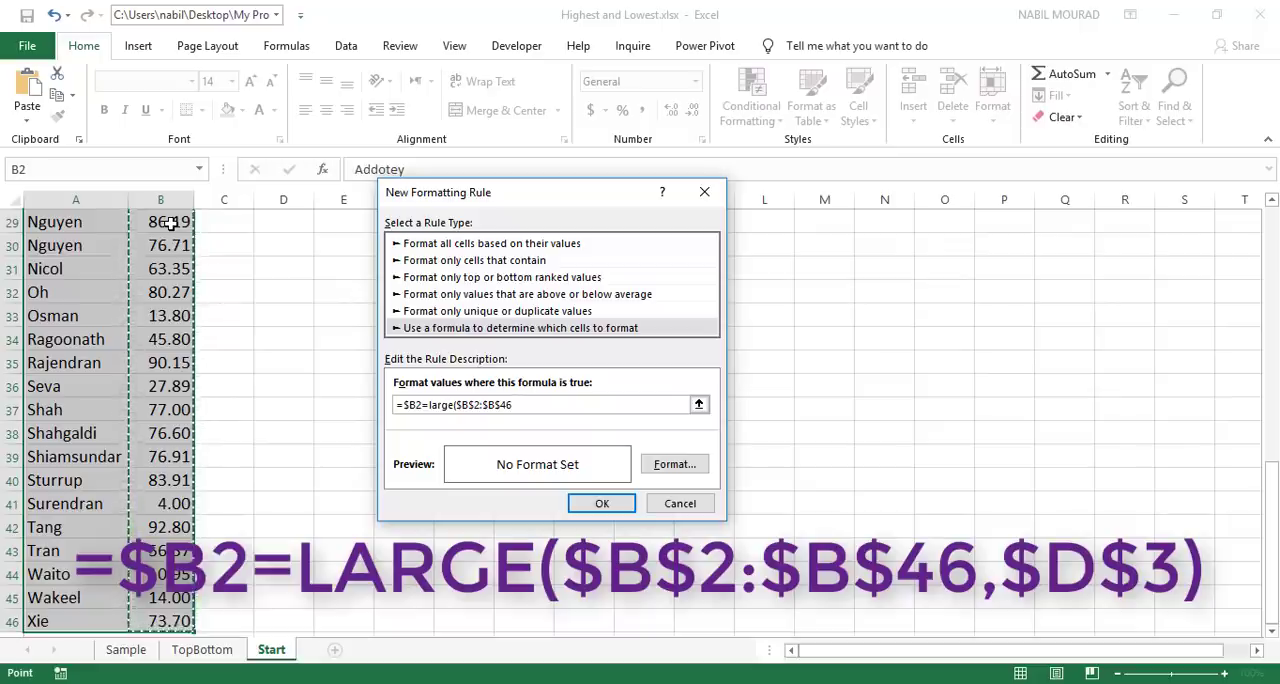
type(",")
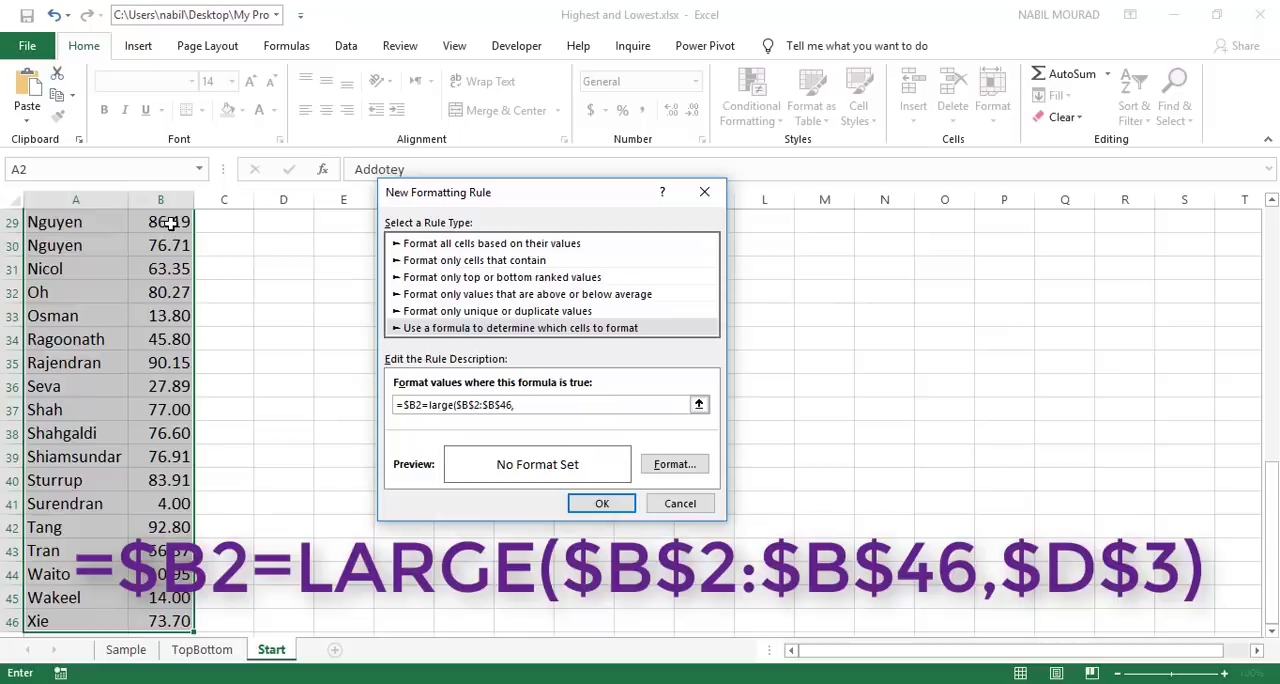
scroll(283, 342, "up", 9)
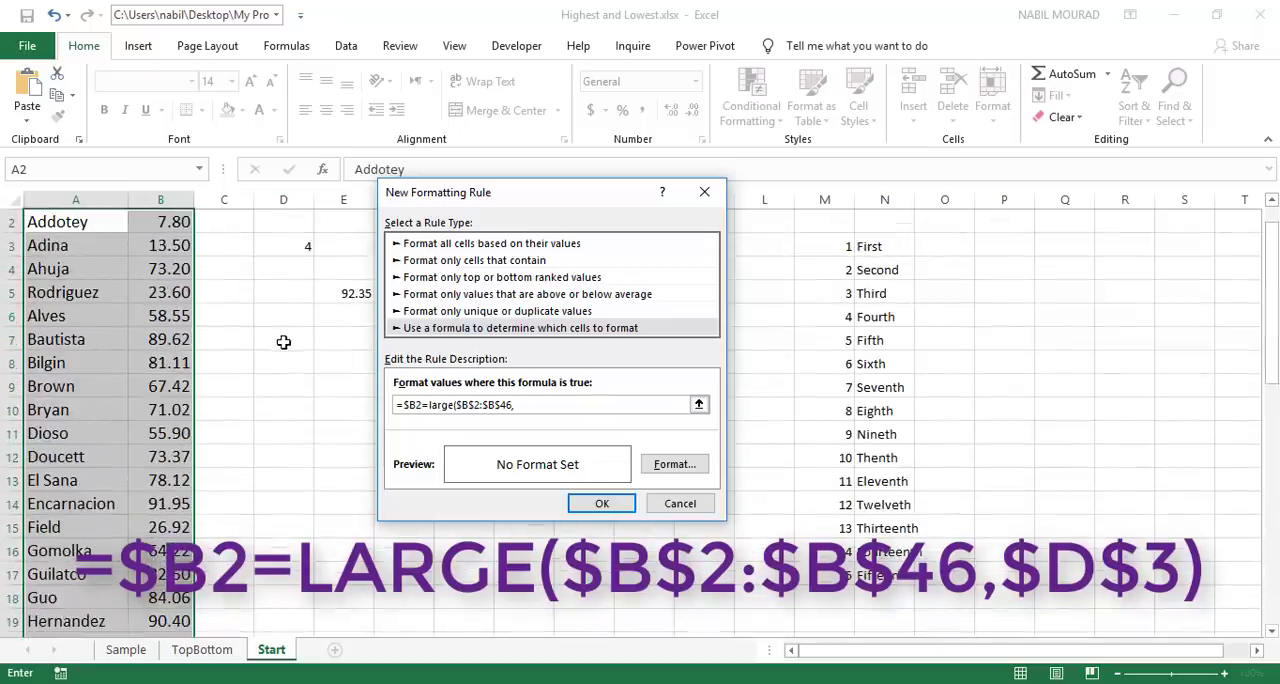
left_click(293, 247)
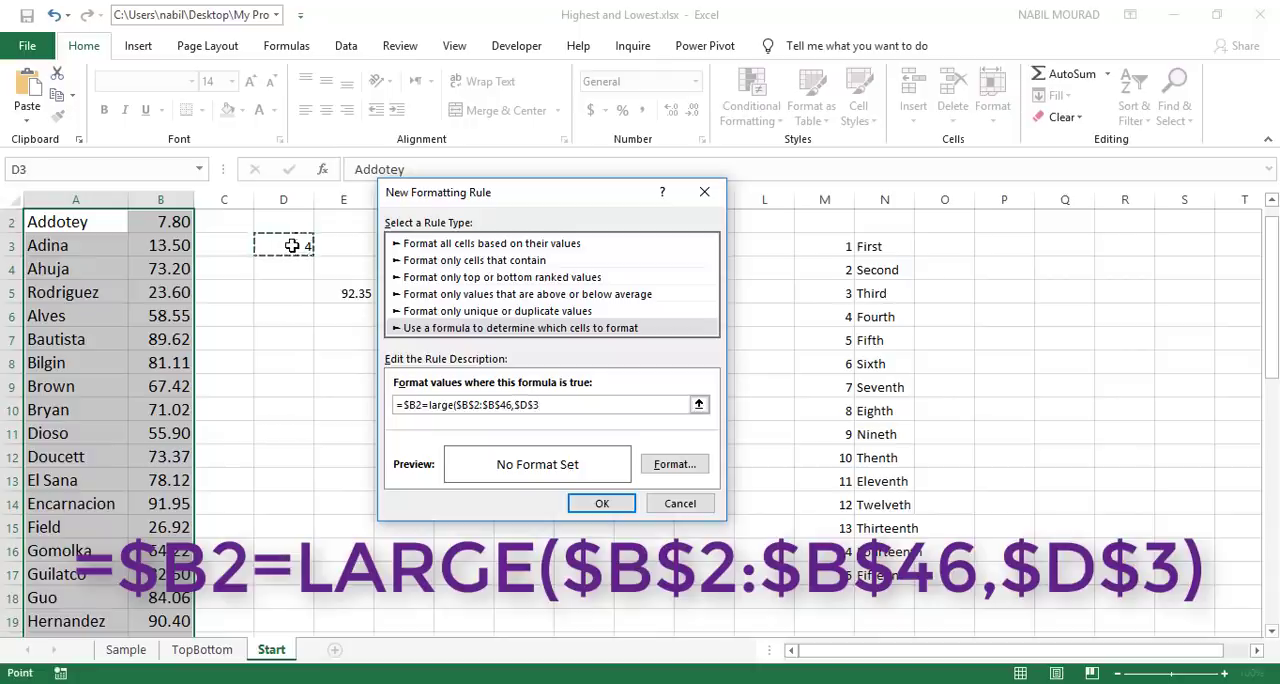
type(")")
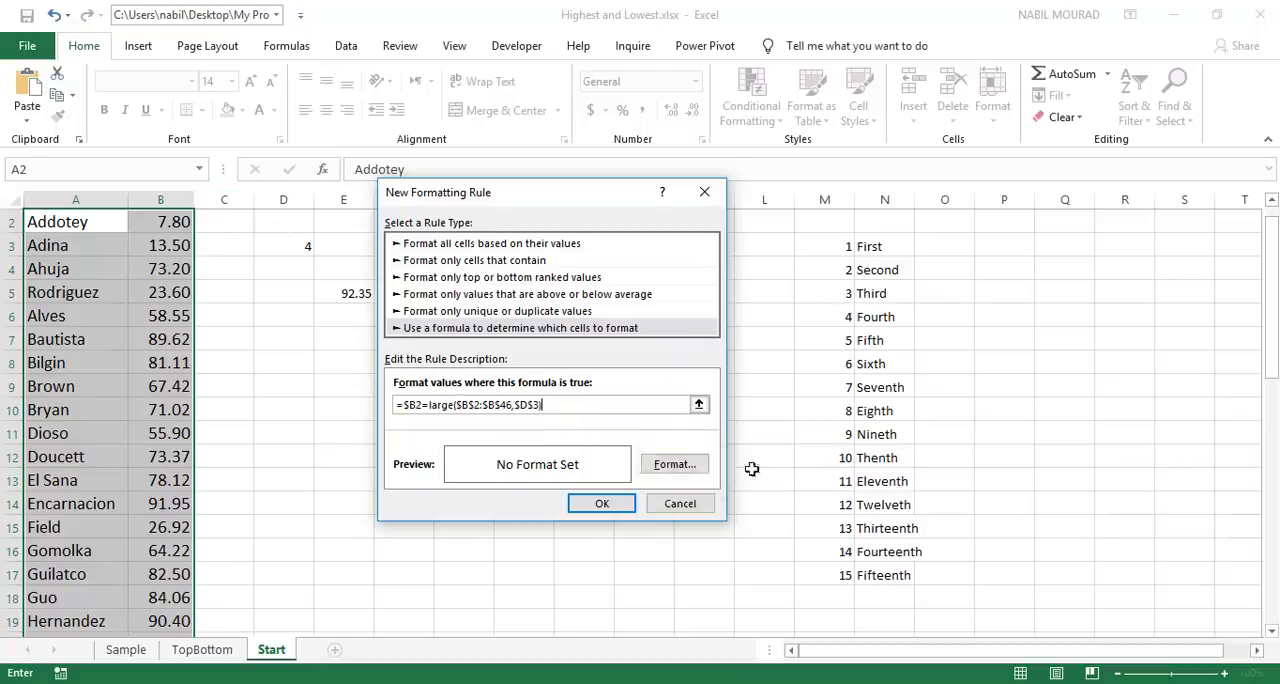
Step: Give the rule a yellow fill, apply it, and inspect the highlighted student row
left_click(687, 468)
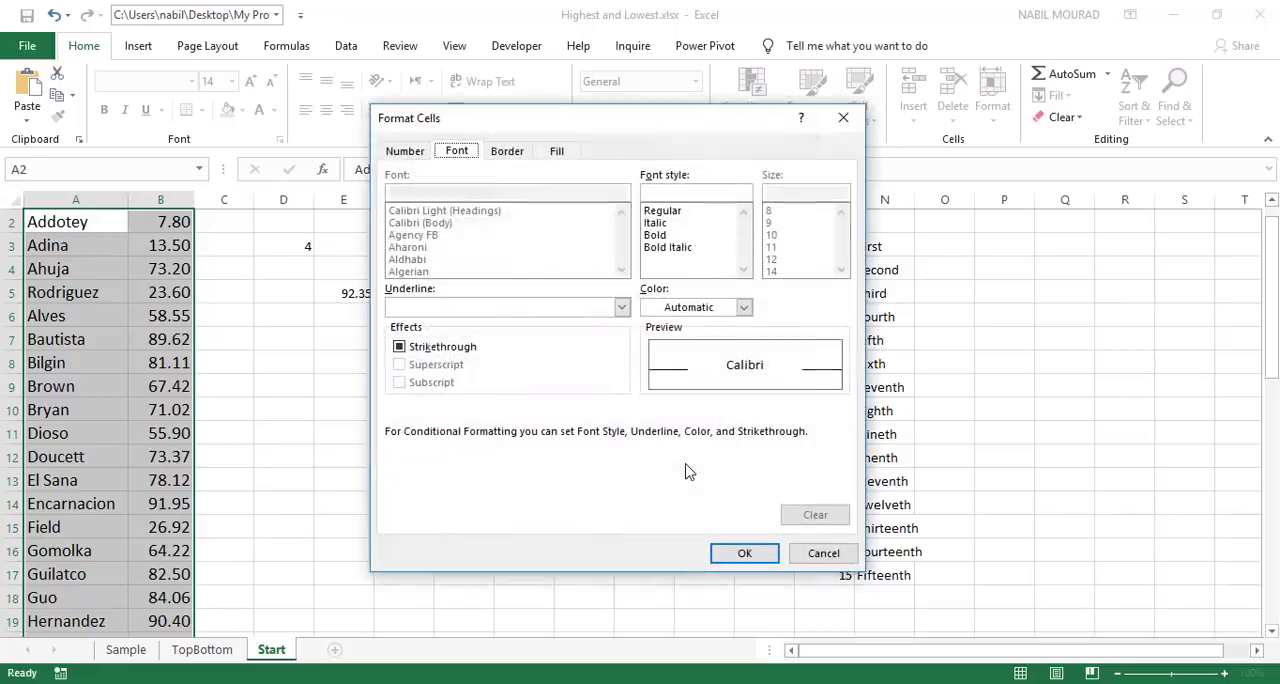
left_click(558, 151)
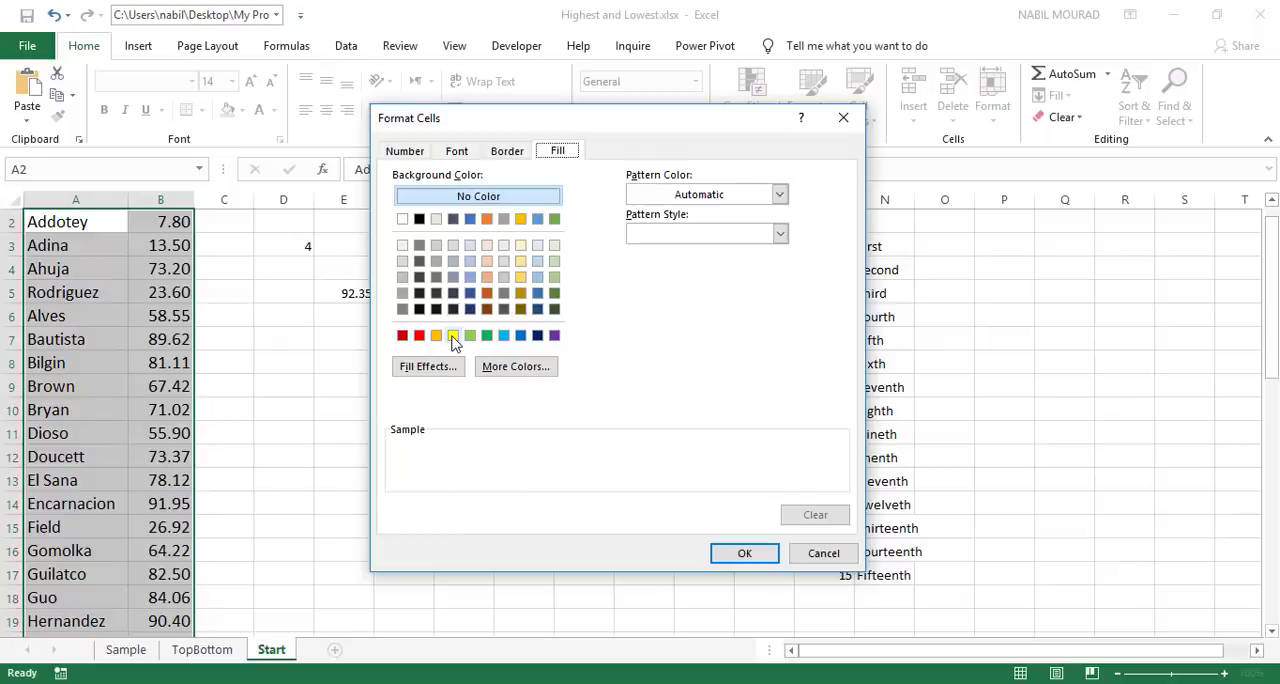
left_click(453, 336)
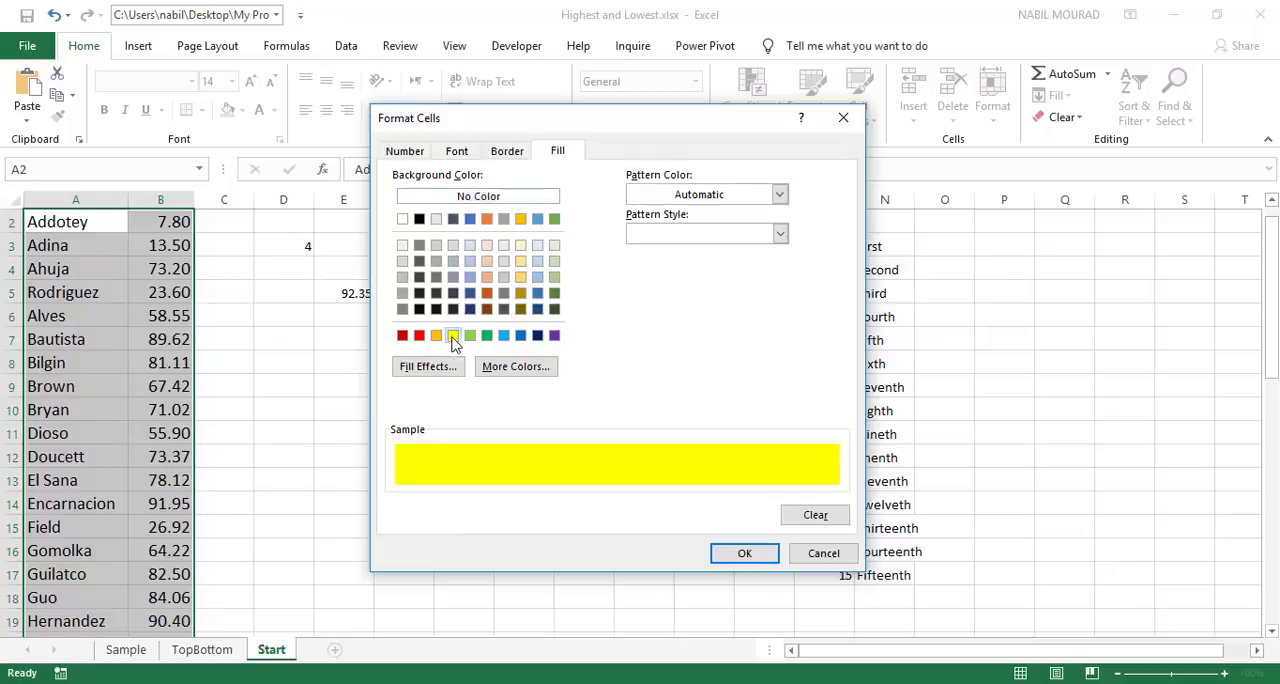
left_click(744, 556)
left_click(602, 504)
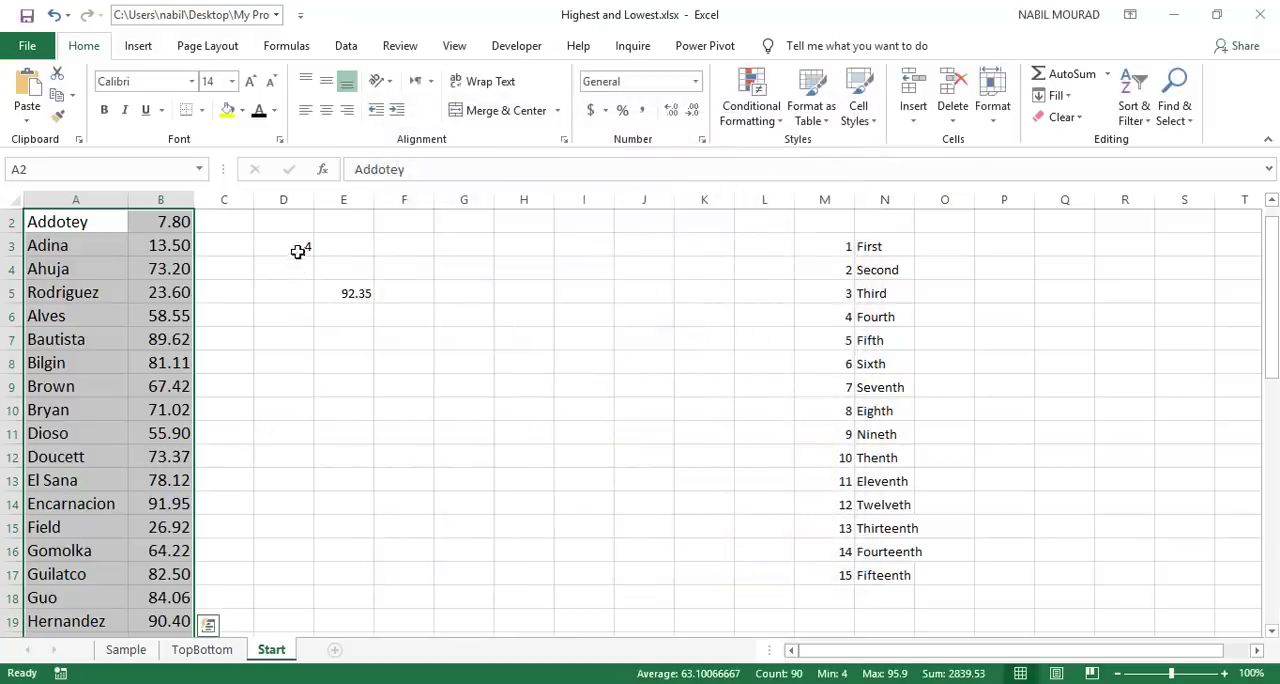
scroll(297, 245, "up", 1)
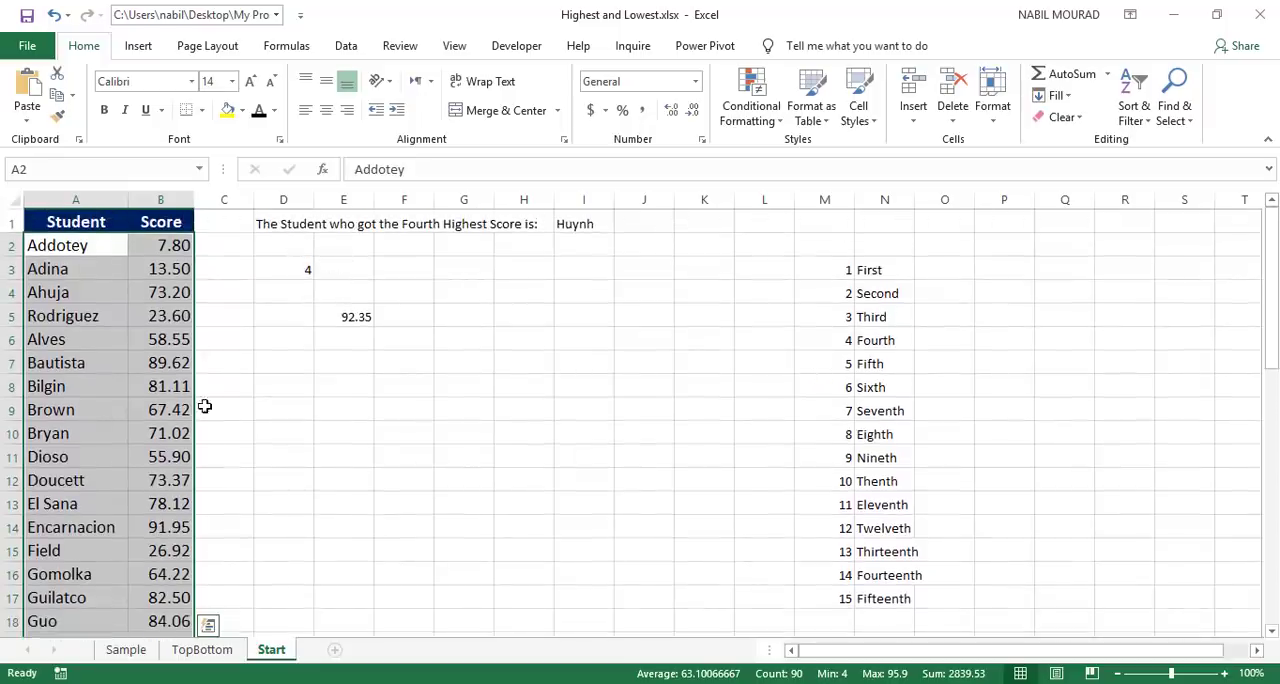
scroll(145, 405, "down", 5)
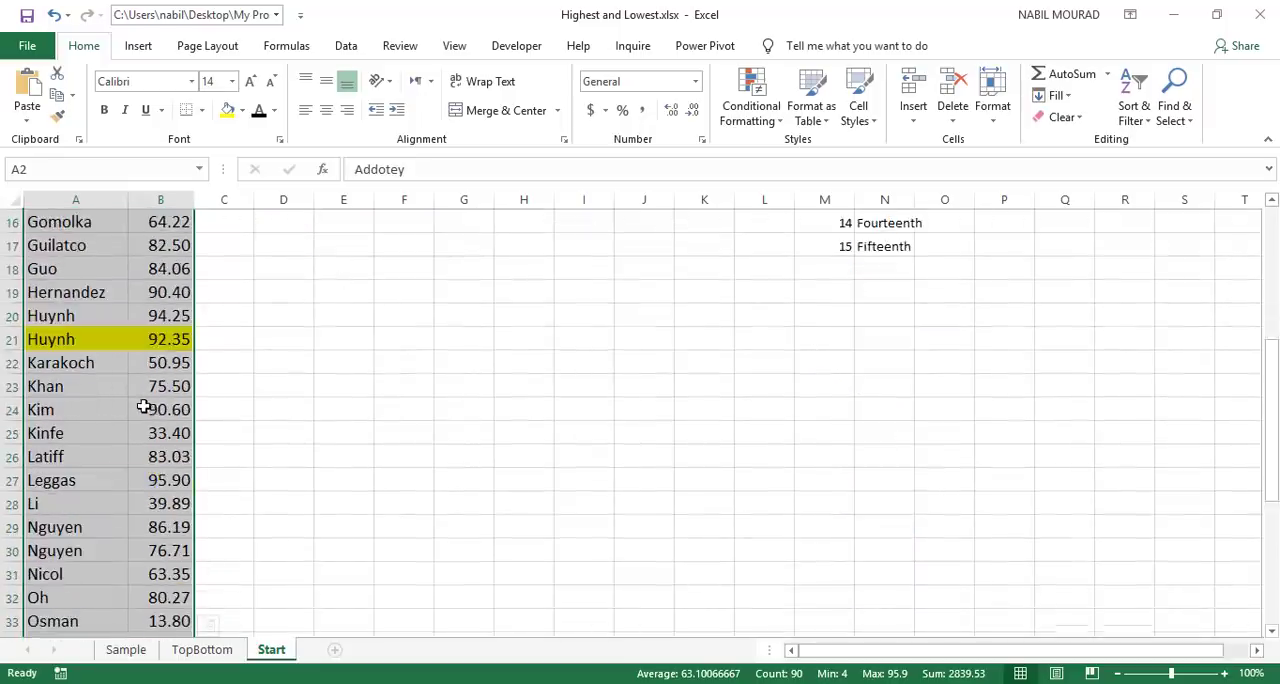
left_click(60, 339)
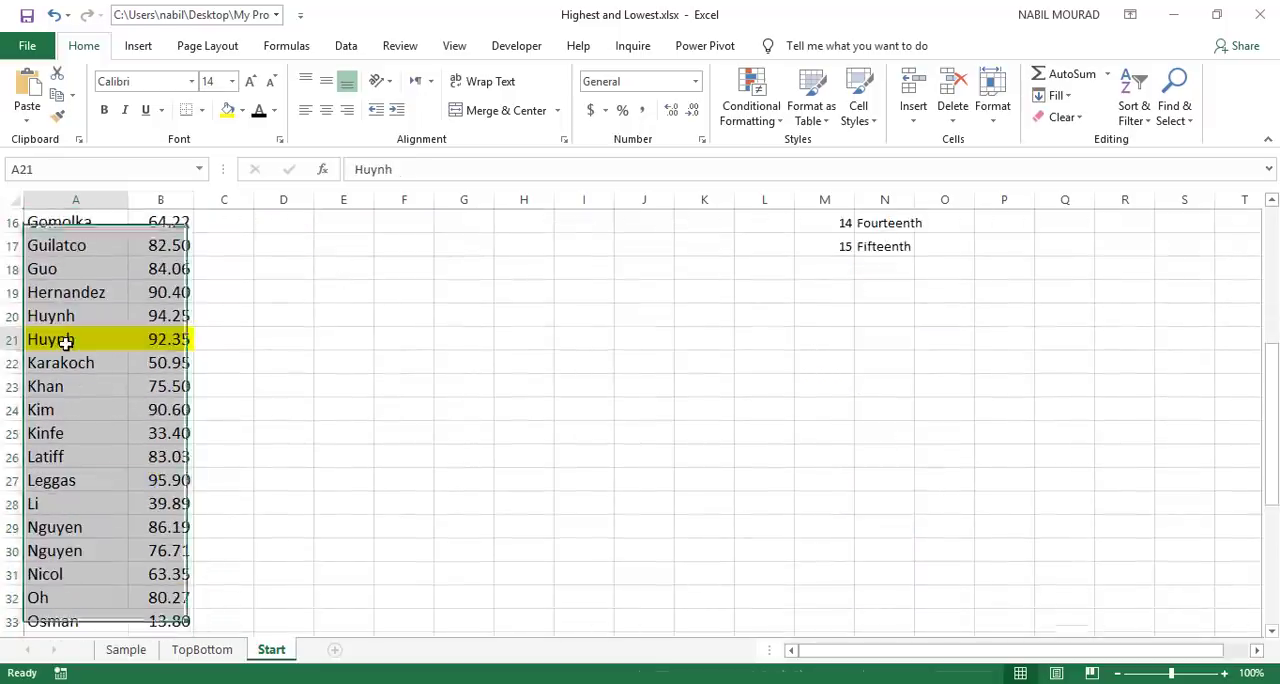
left_click(170, 338)
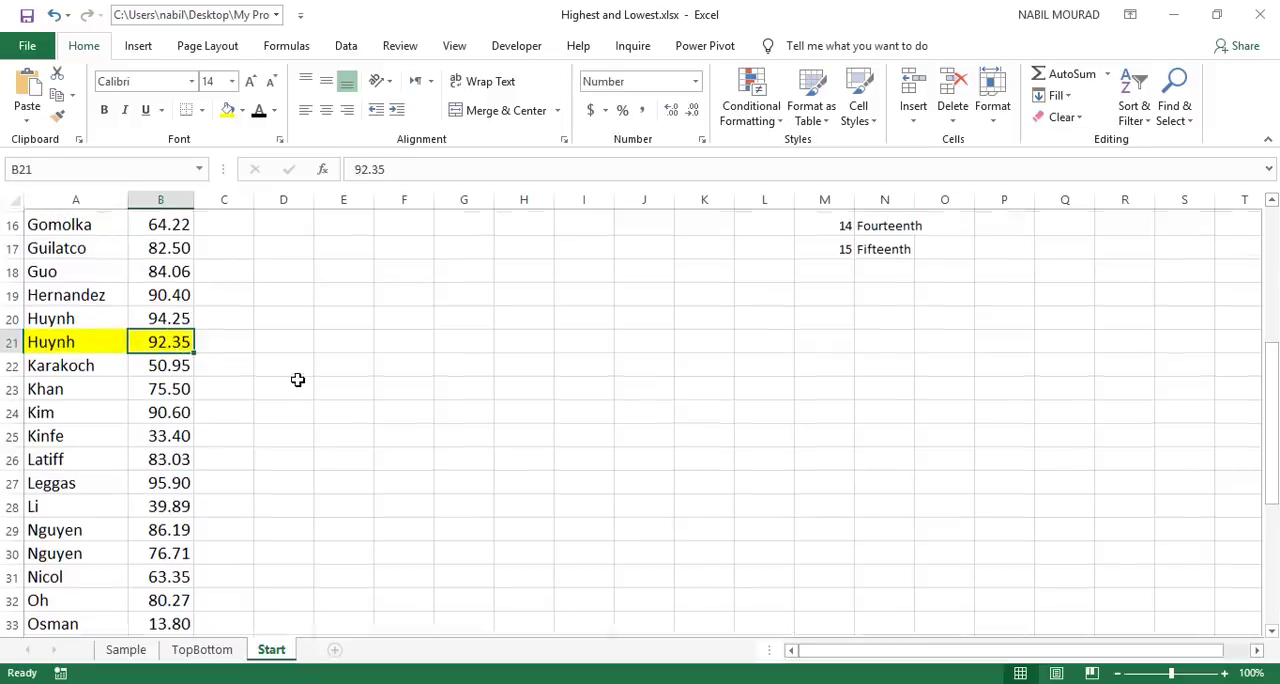
Step: Set the font of the rank lookup table in M3:N18 to white and clear the helper LARGE formula in E5
scroll(291, 379, "up", 5)
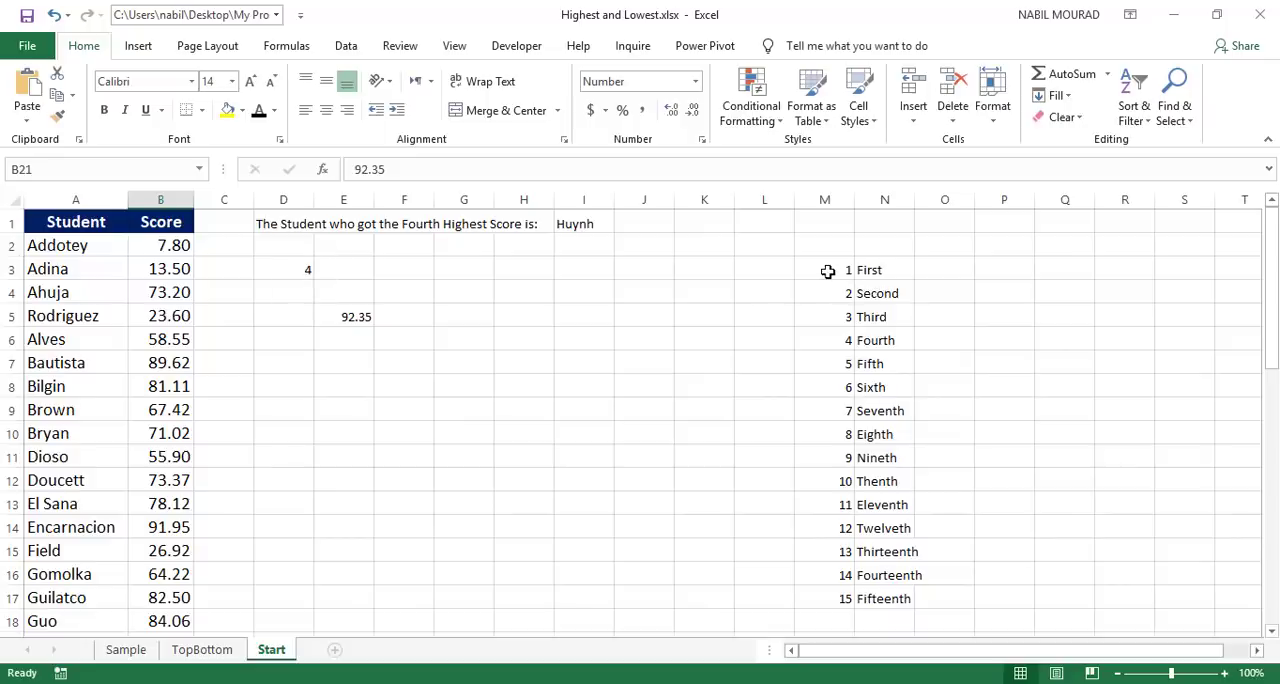
left_click_drag(828, 268, 906, 615)
left_click(274, 110)
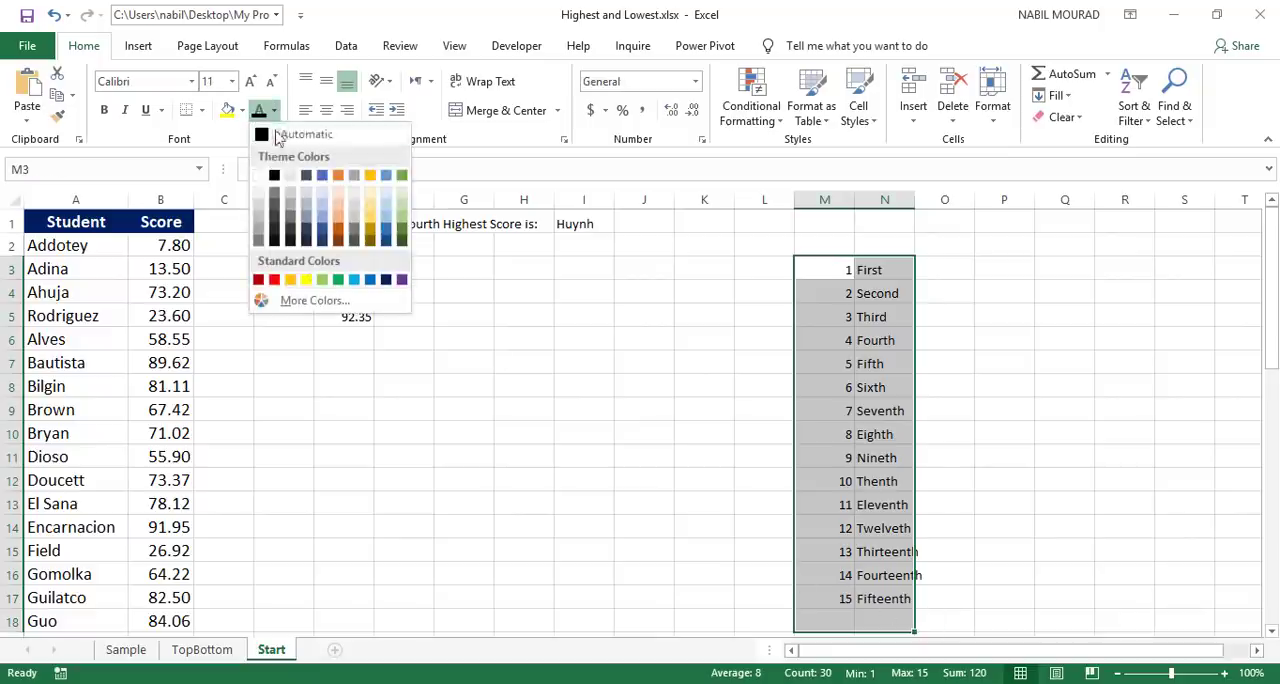
left_click(266, 175)
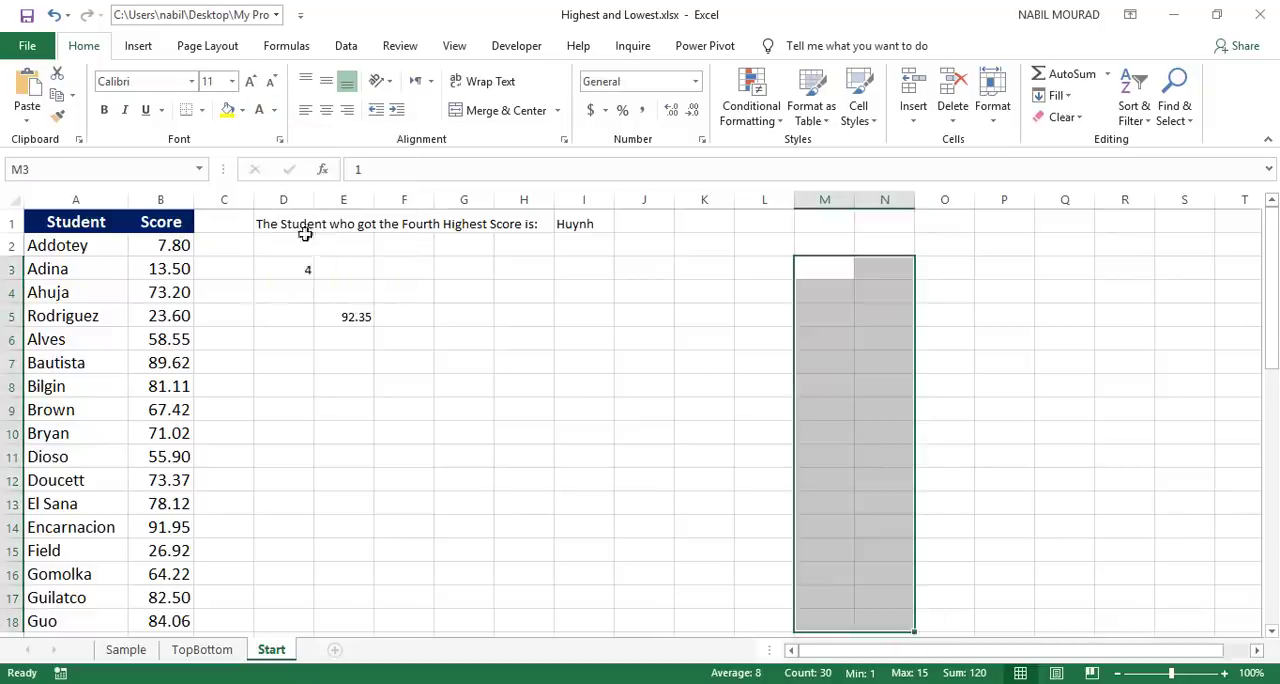
left_click(352, 314)
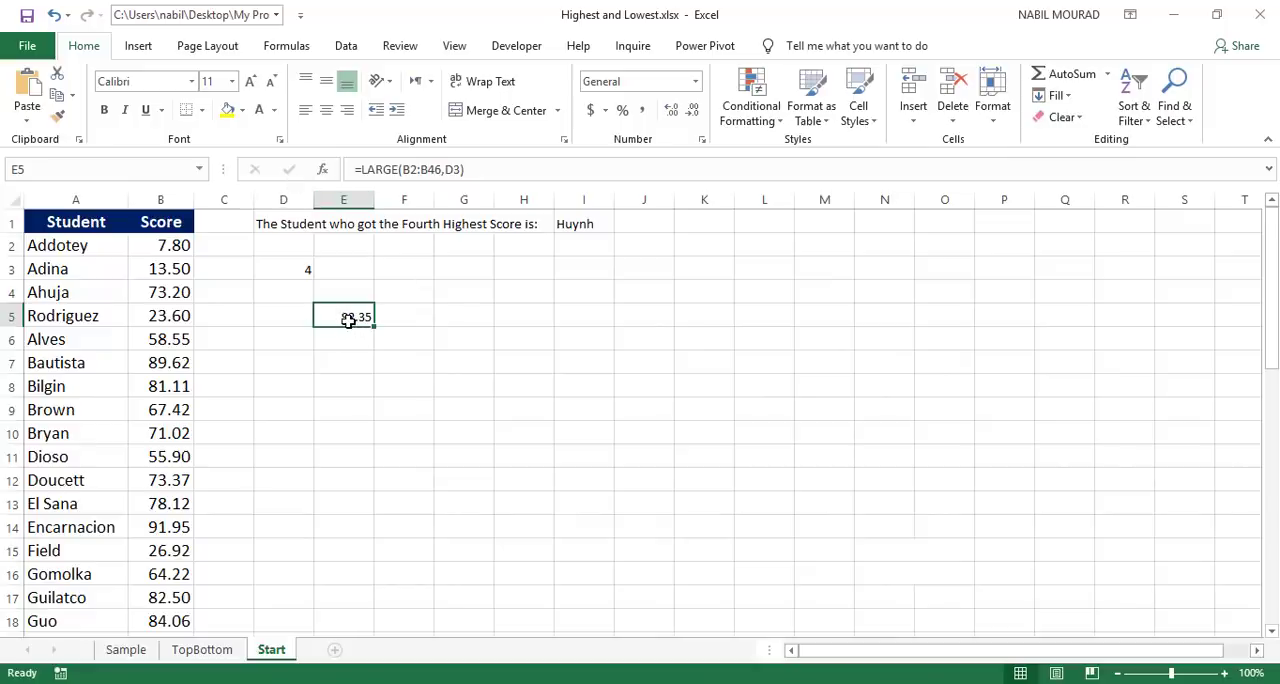
key("Delete")
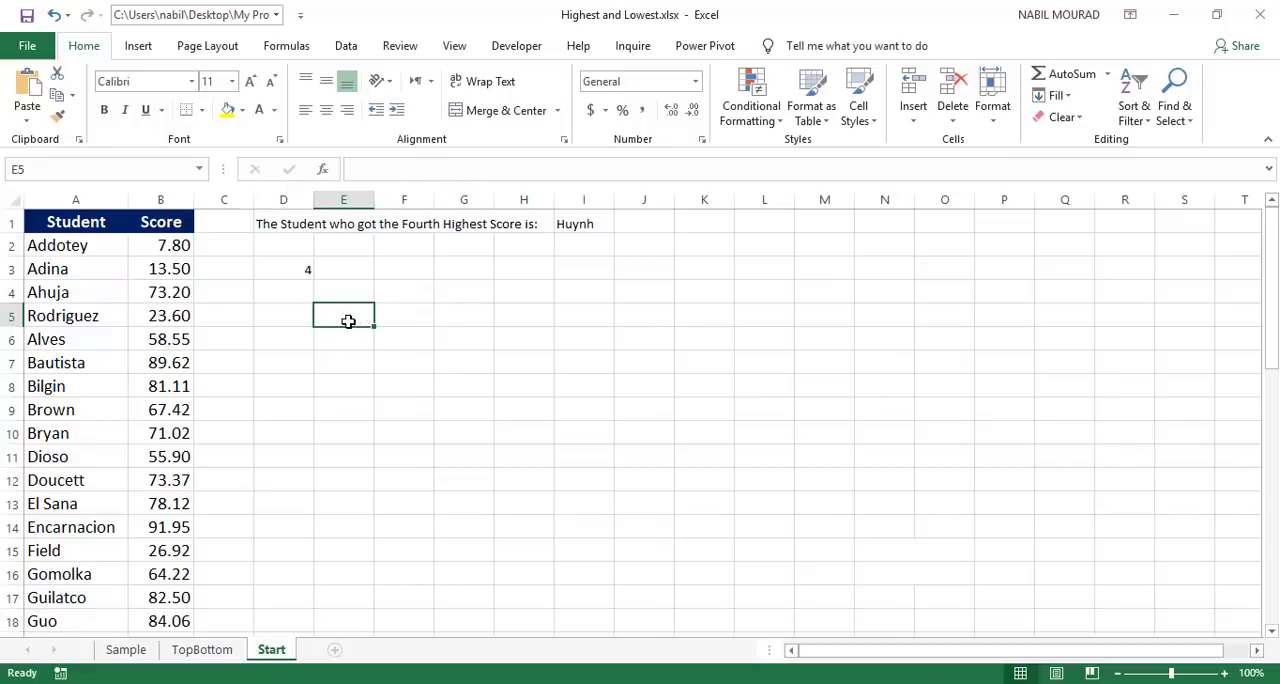
Step: Format the student name in I1 as size 12, bold and dark red
left_click(584, 223)
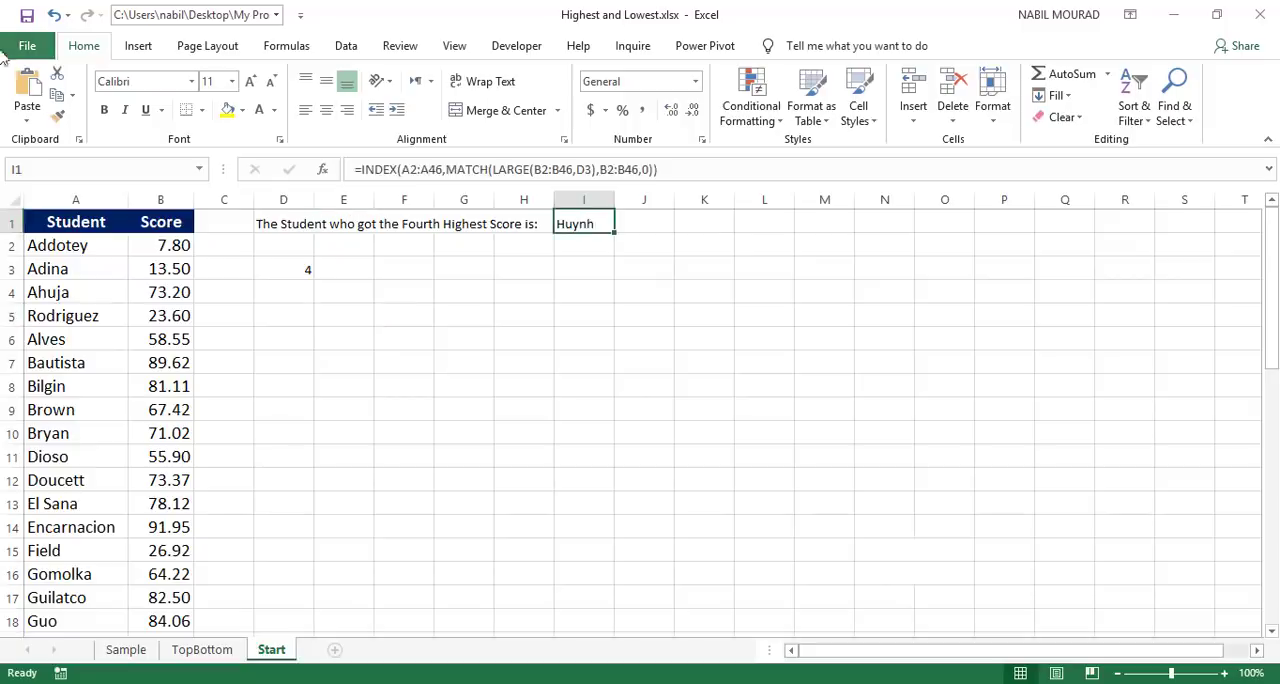
left_click(249, 83)
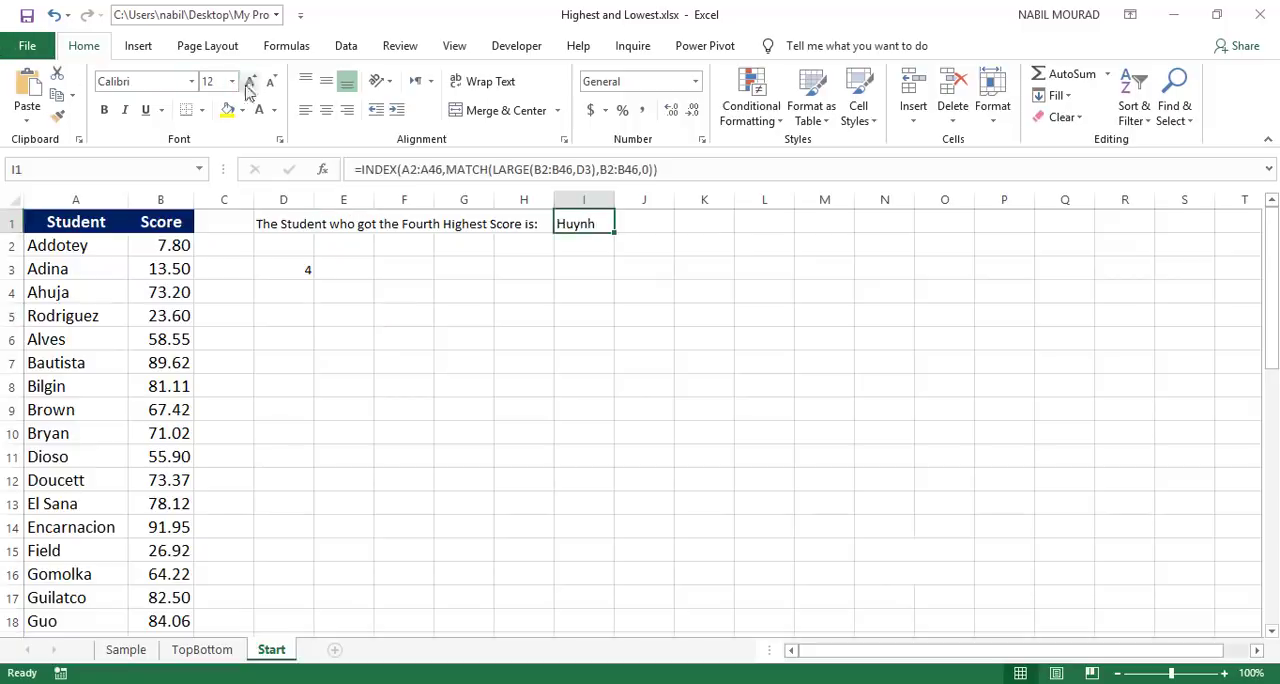
left_click(104, 112)
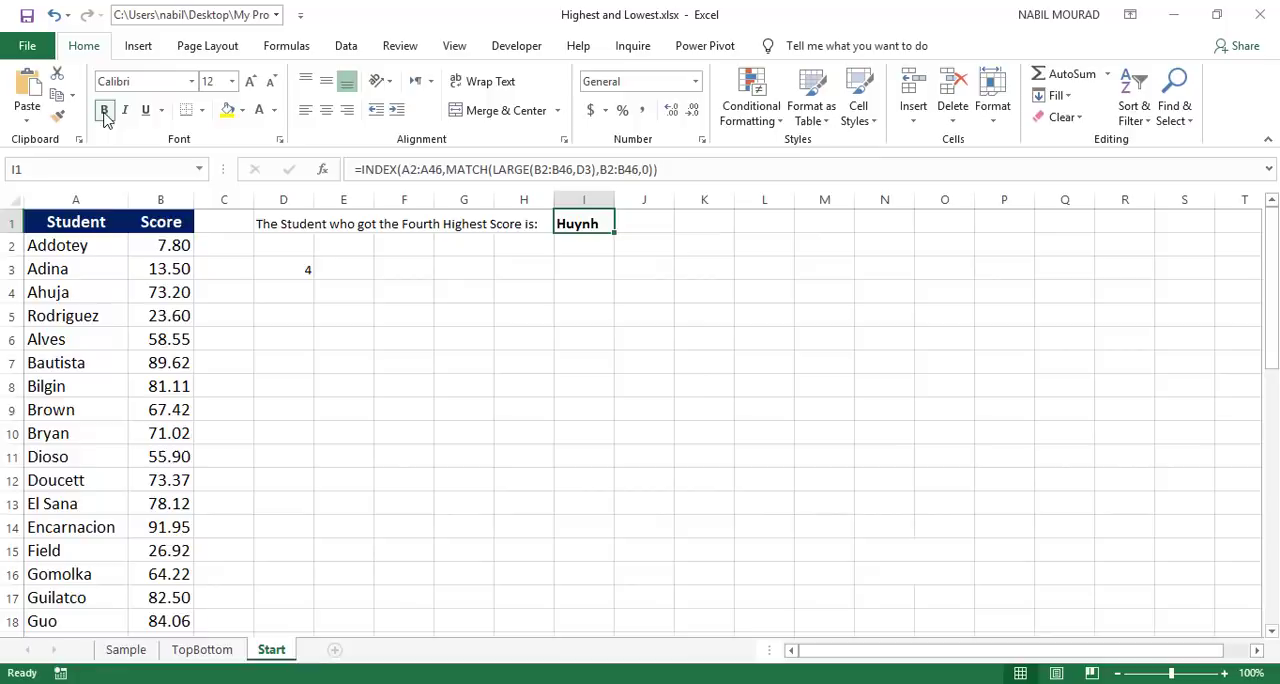
left_click(274, 110)
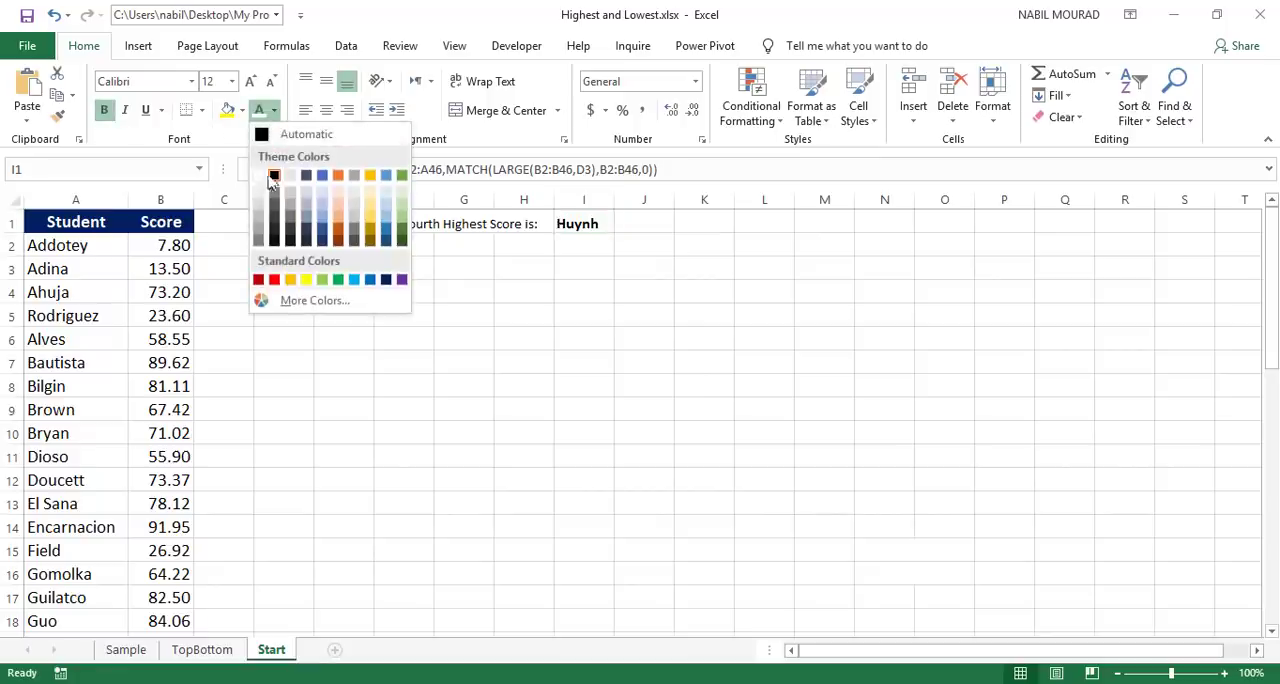
left_click(258, 280)
Step: Make the message in D1 bold and widen column H so the full text shows before the student name
left_click(286, 222)
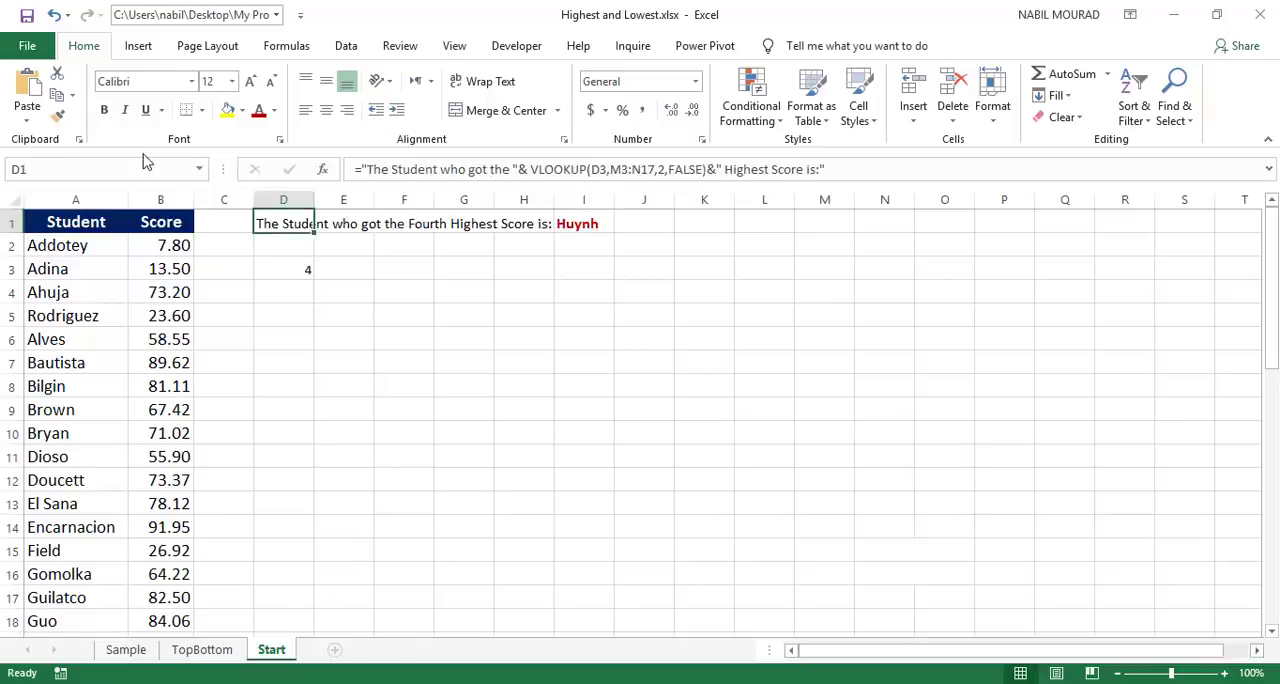
left_click(104, 110)
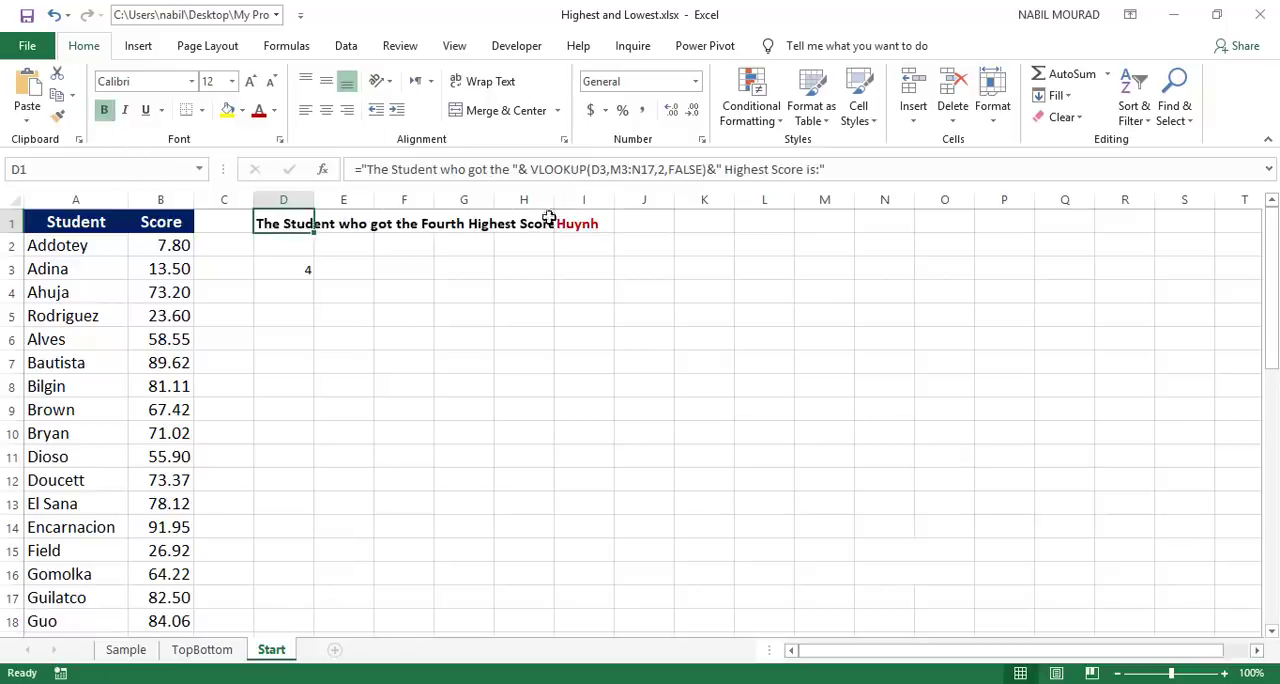
left_click_drag(554, 200, 580, 198)
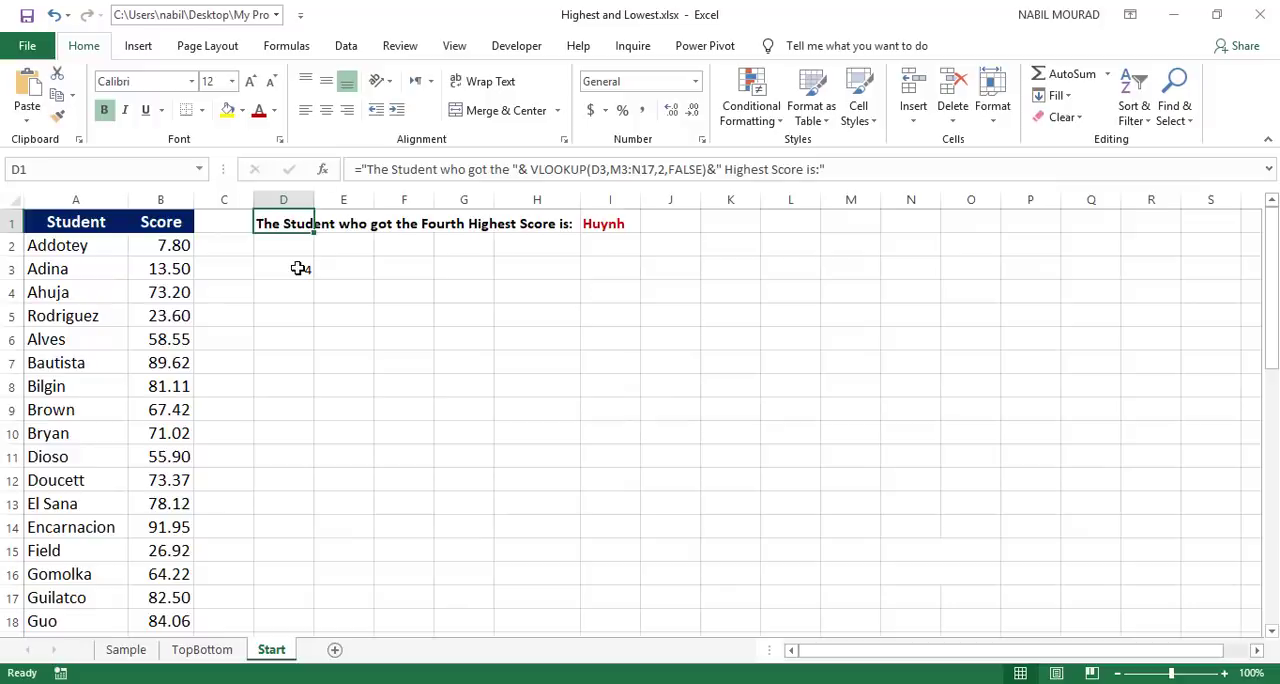
Step: Check in the ribbon customization options that the Developer tools are enabled
right_click(507, 51)
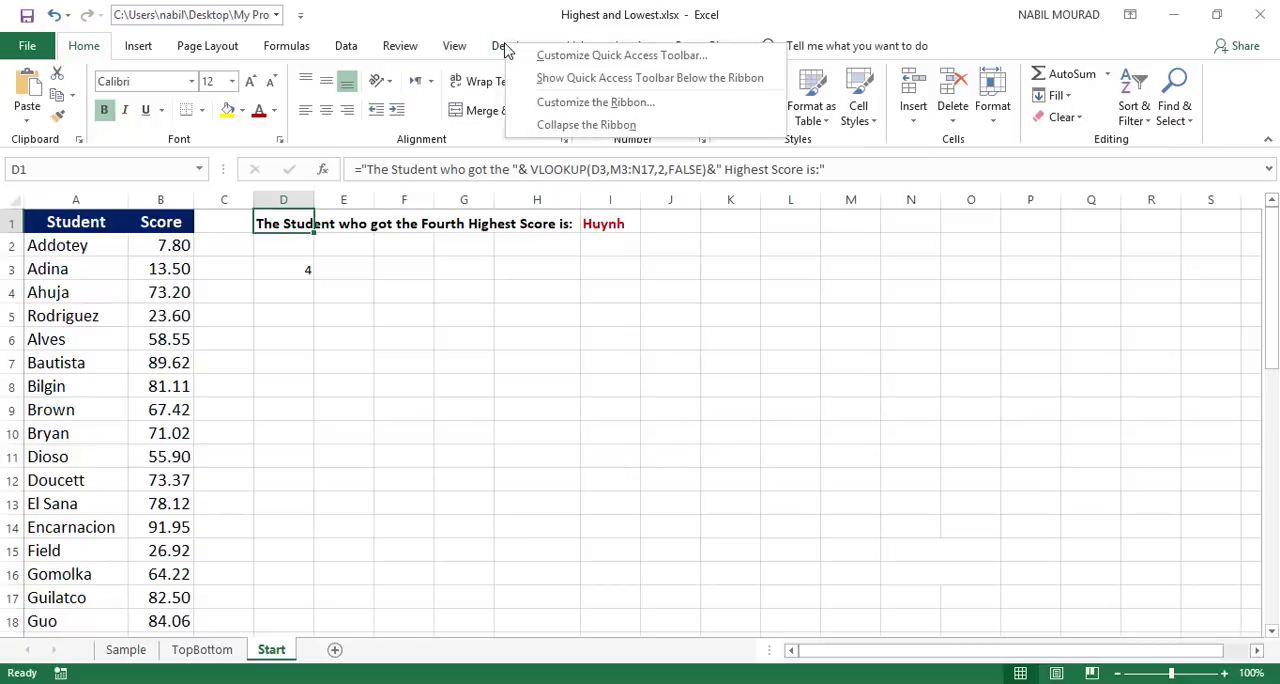
left_click(570, 103)
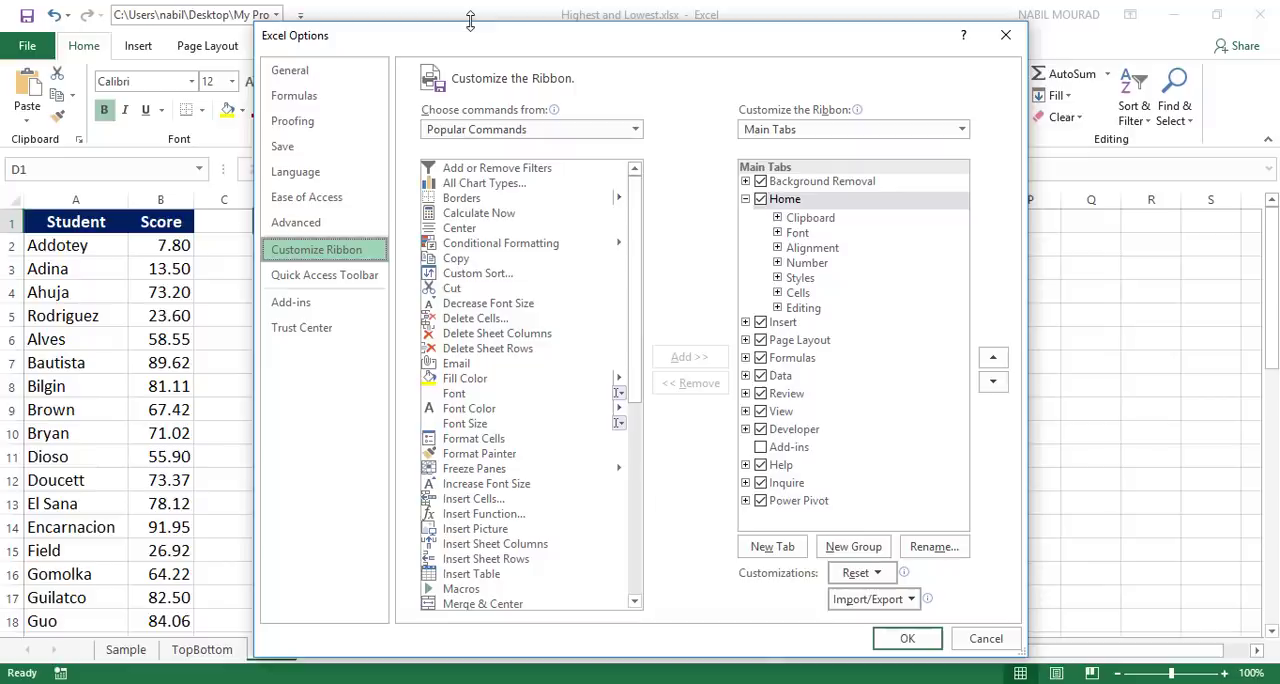
left_click(907, 640)
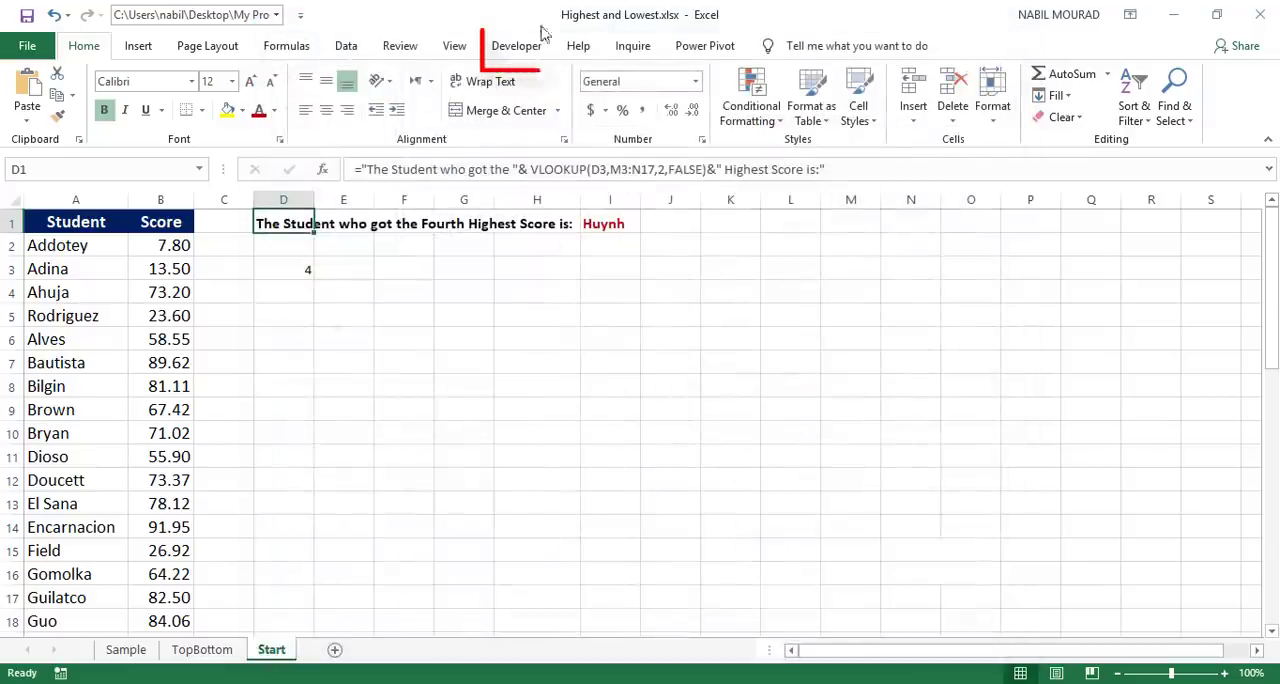
Step: Insert a Spin Button form control in column E, beside the rank cell D3
left_click(513, 48)
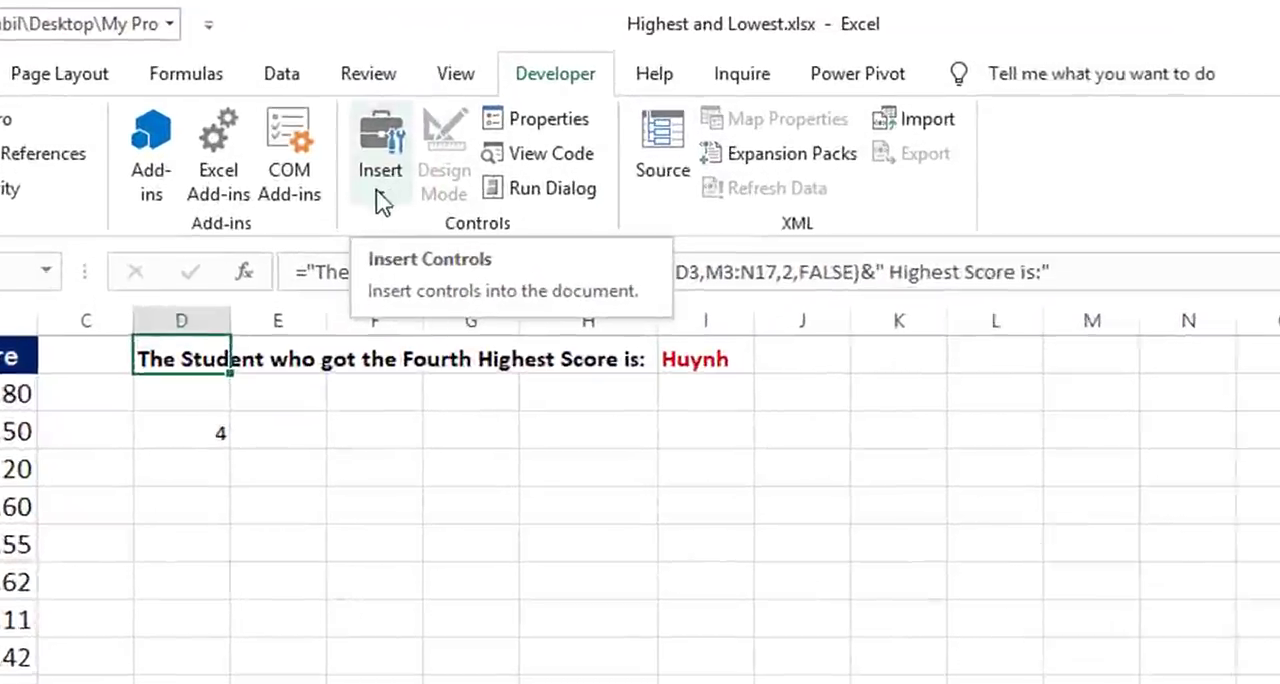
left_click(408, 125)
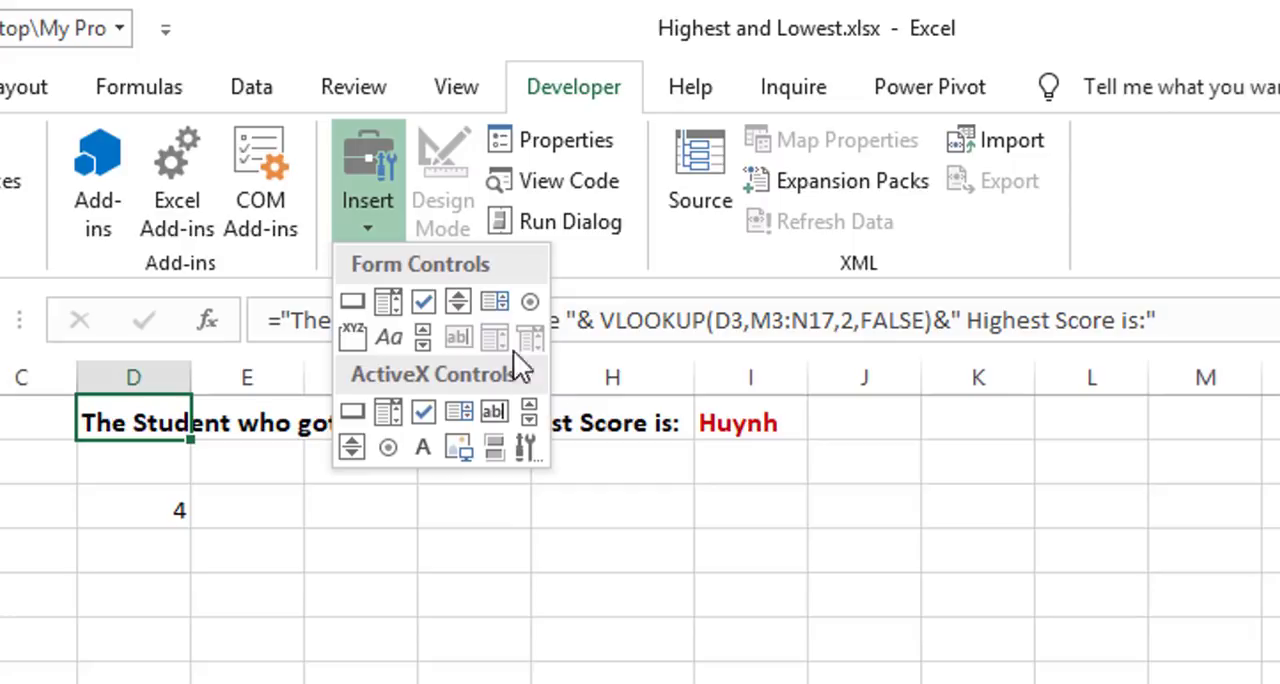
left_click(456, 301)
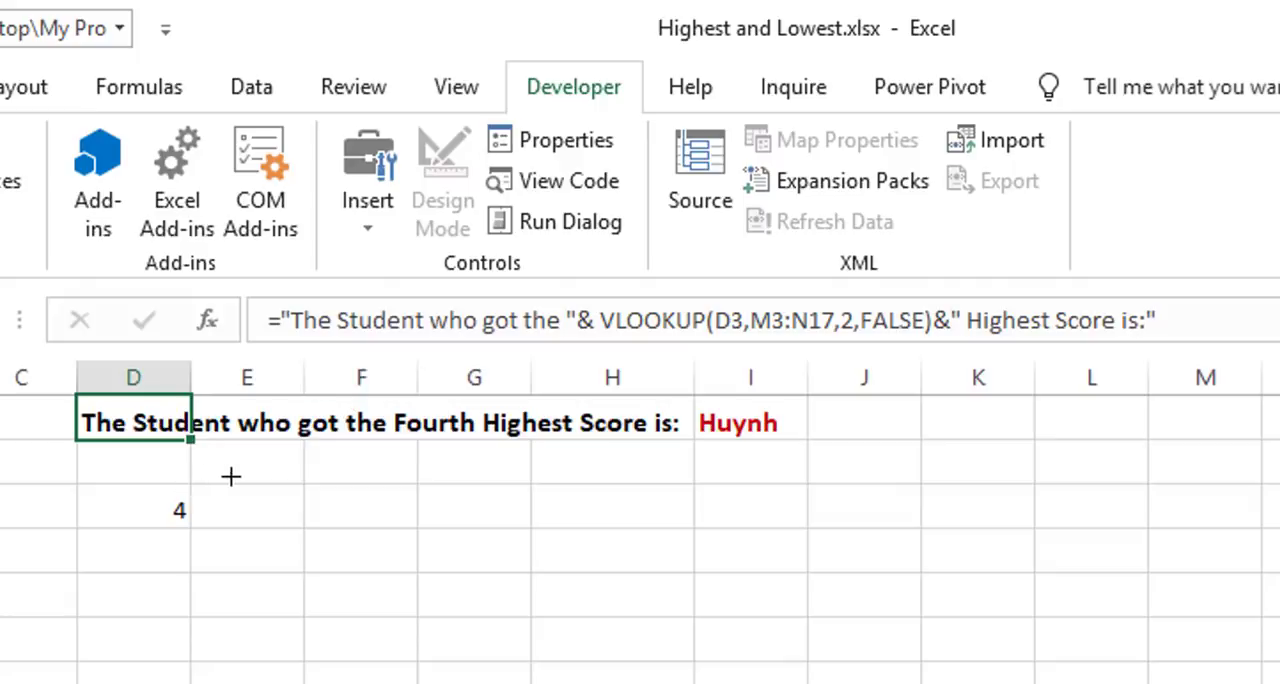
left_click_drag(231, 477, 301, 577)
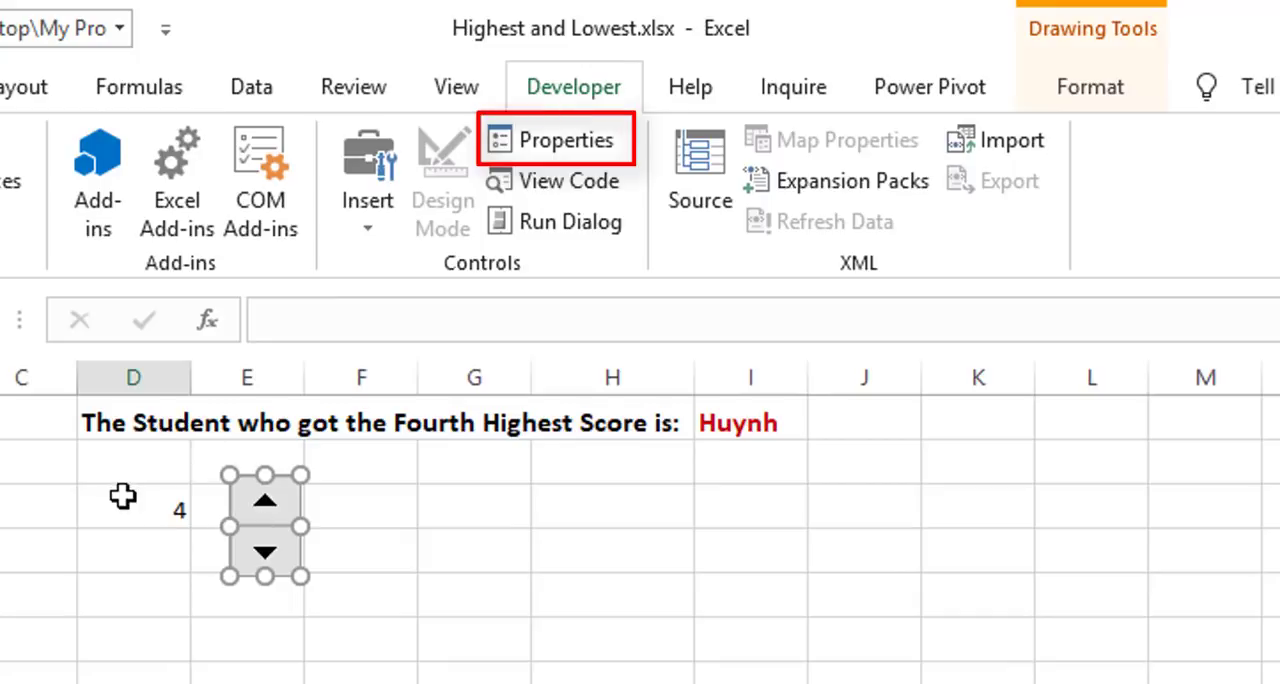
Step: In the spin button's control settings, set the minimum value to 1 and the maximum value to 15
left_click(573, 150)
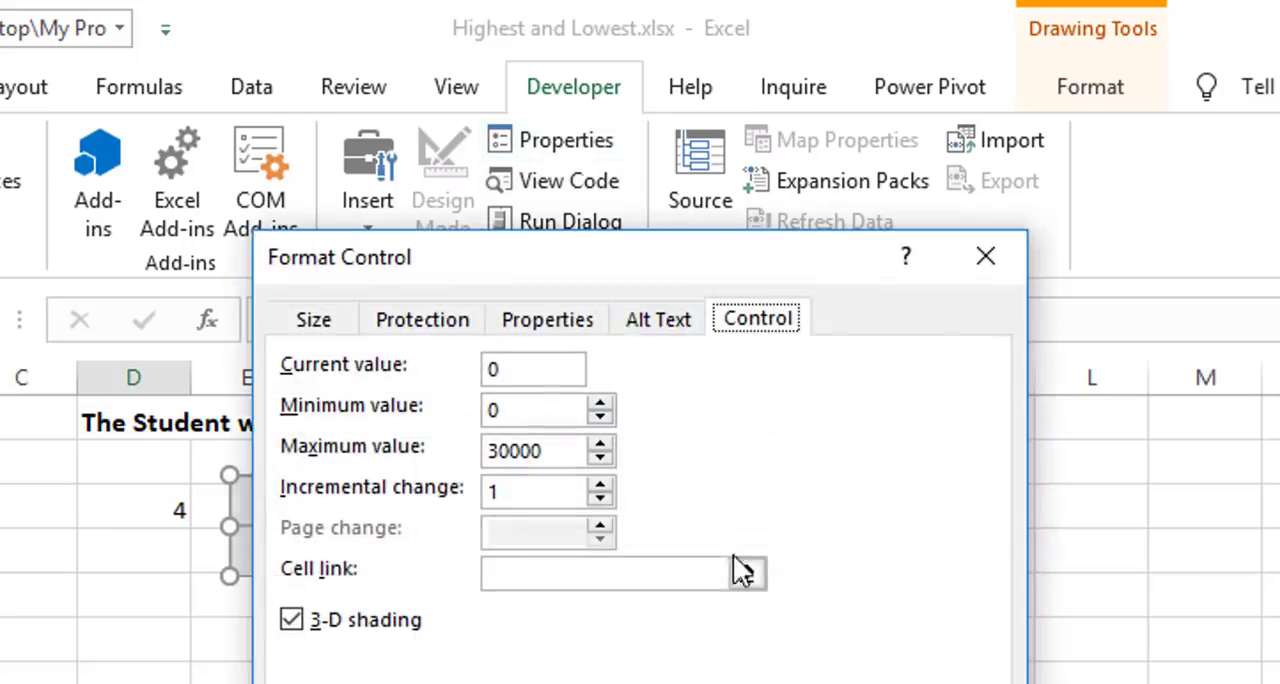
left_click_drag(625, 253, 766, 272)
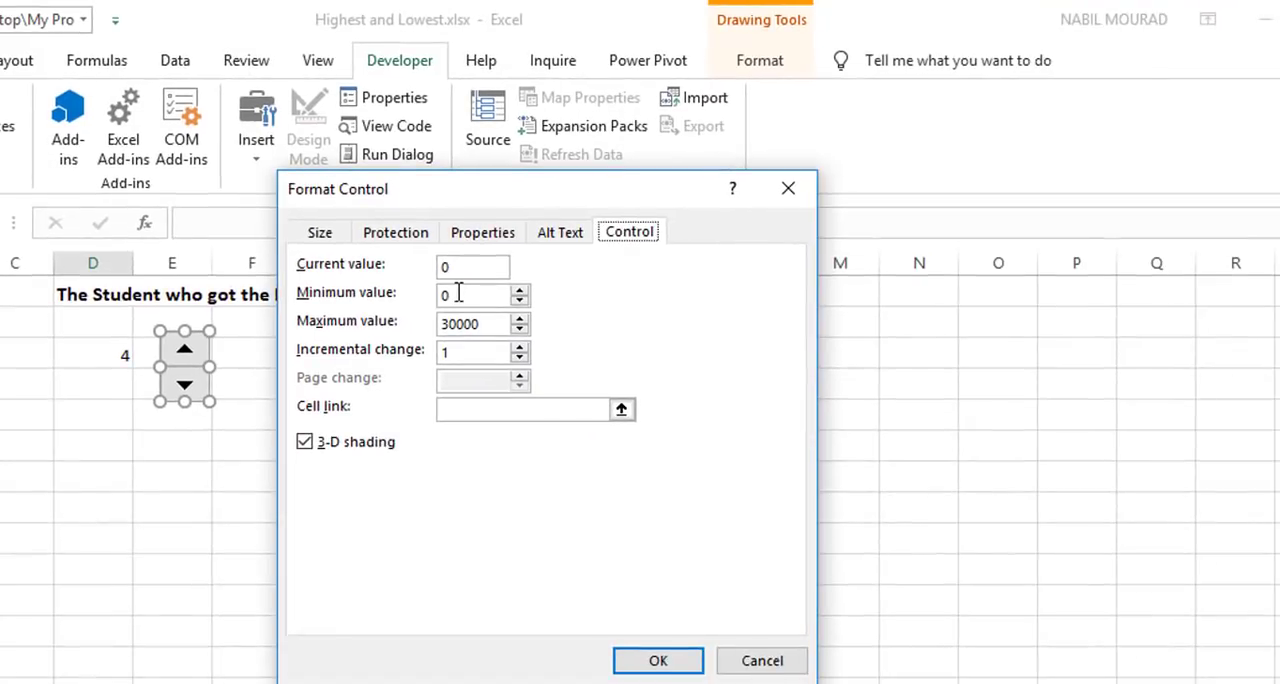
left_click_drag(458, 293, 429, 294)
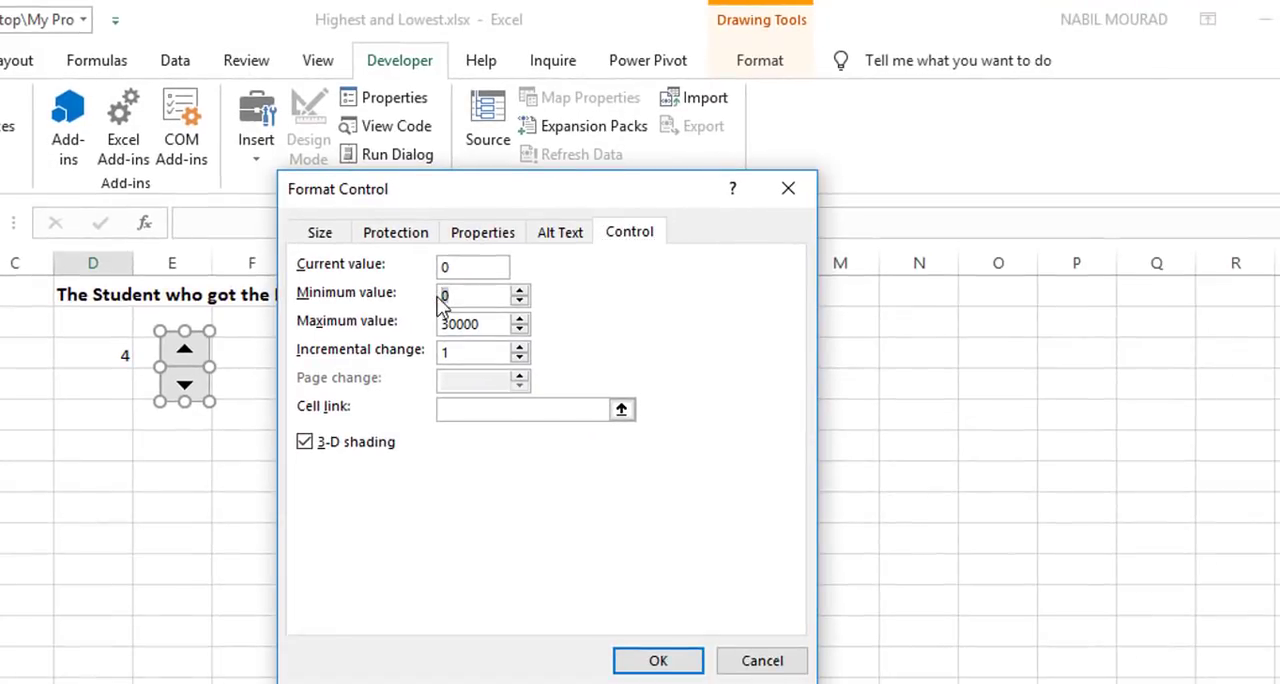
type("1")
left_click_drag(488, 323, 431, 320)
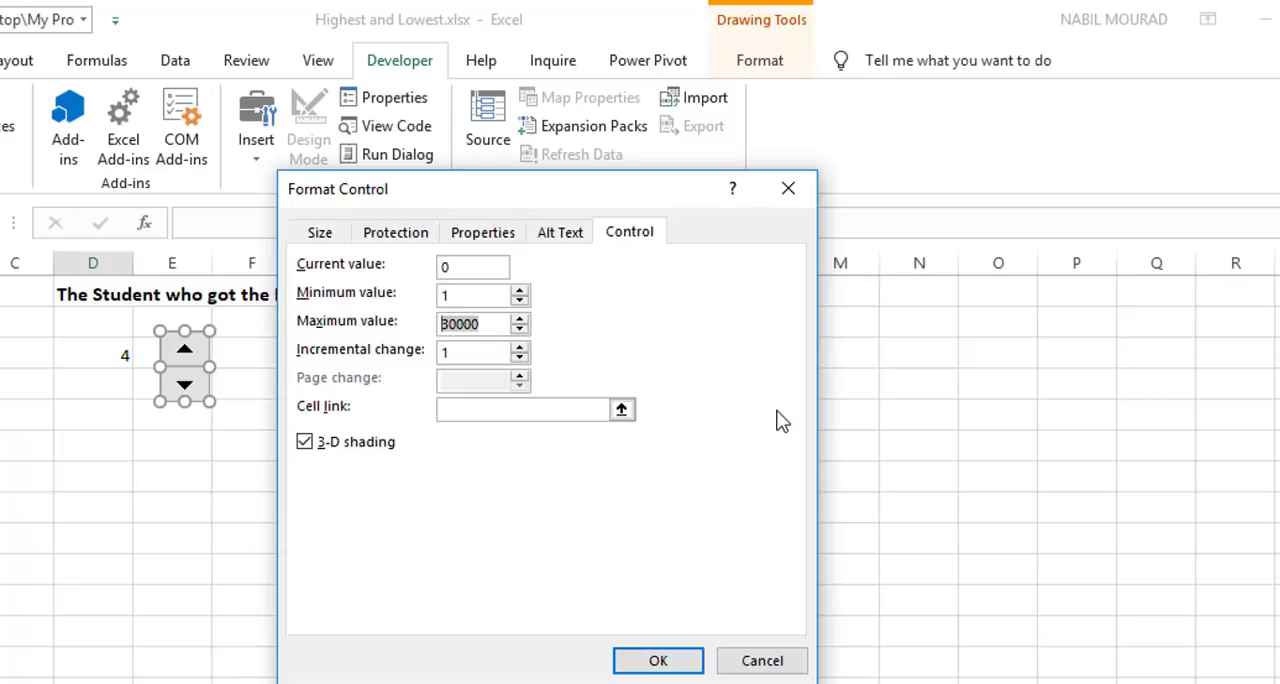
type("15")
Step: Link the spin button to cell D3, apply the settings and deselect the control
left_click(476, 410)
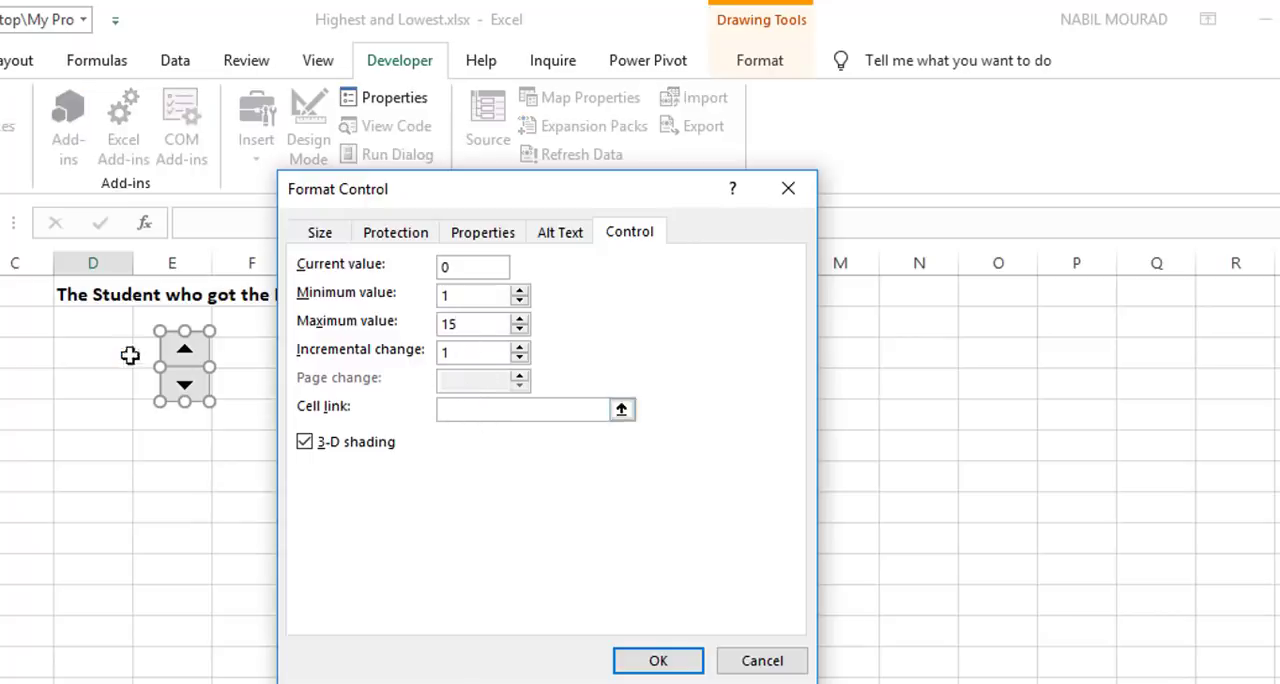
left_click(104, 351)
left_click(657, 662)
left_click(328, 472)
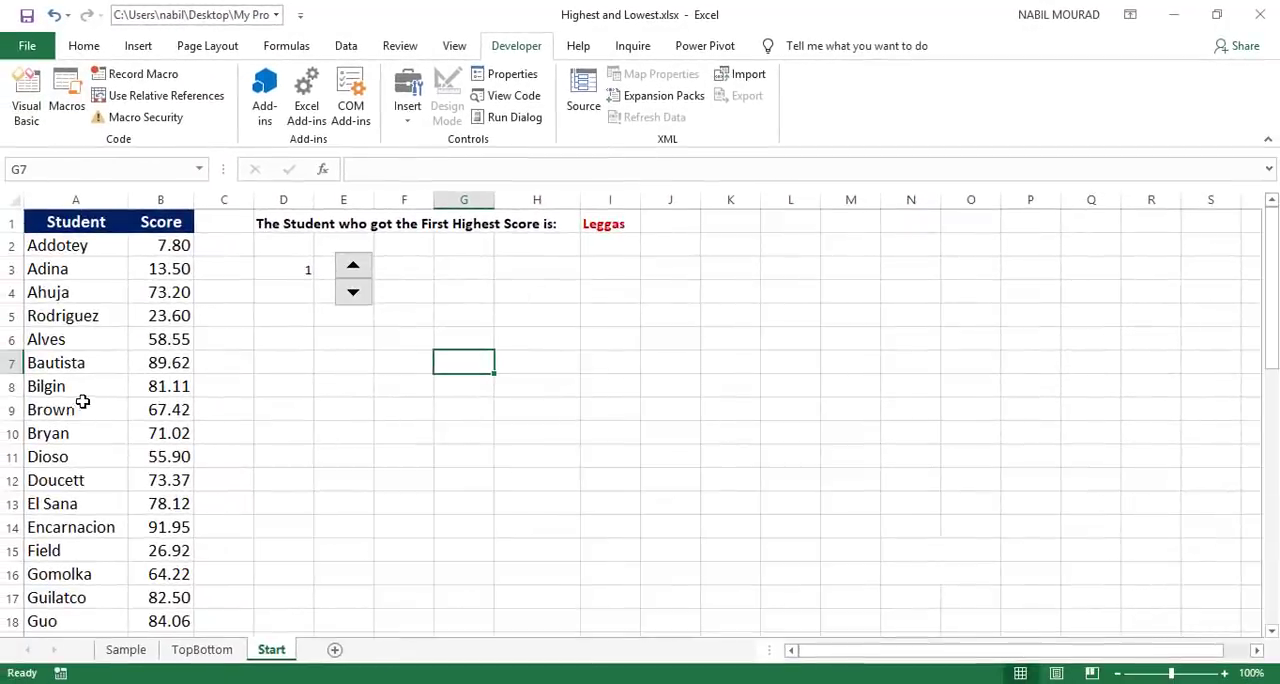
Step: Inspect the highlighted student row for rank 1, and raise the rank to 5 with the spin button
scroll(86, 400, "down", 4)
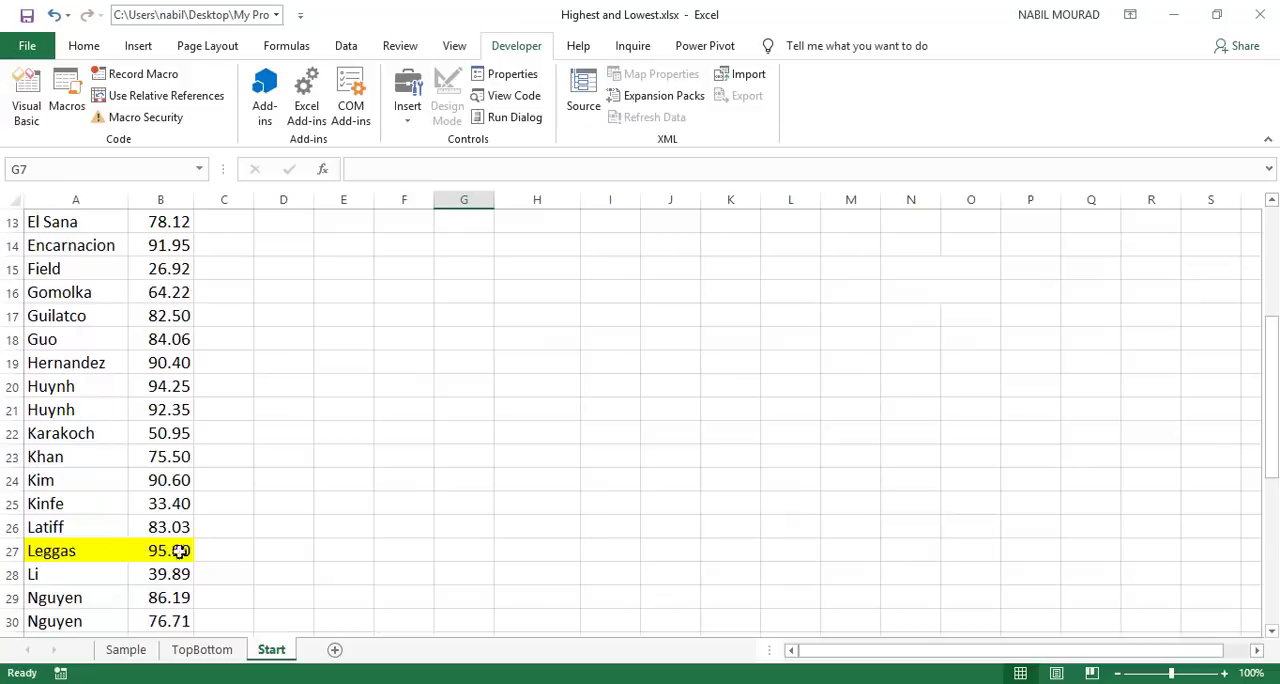
scroll(301, 478, "up", 4)
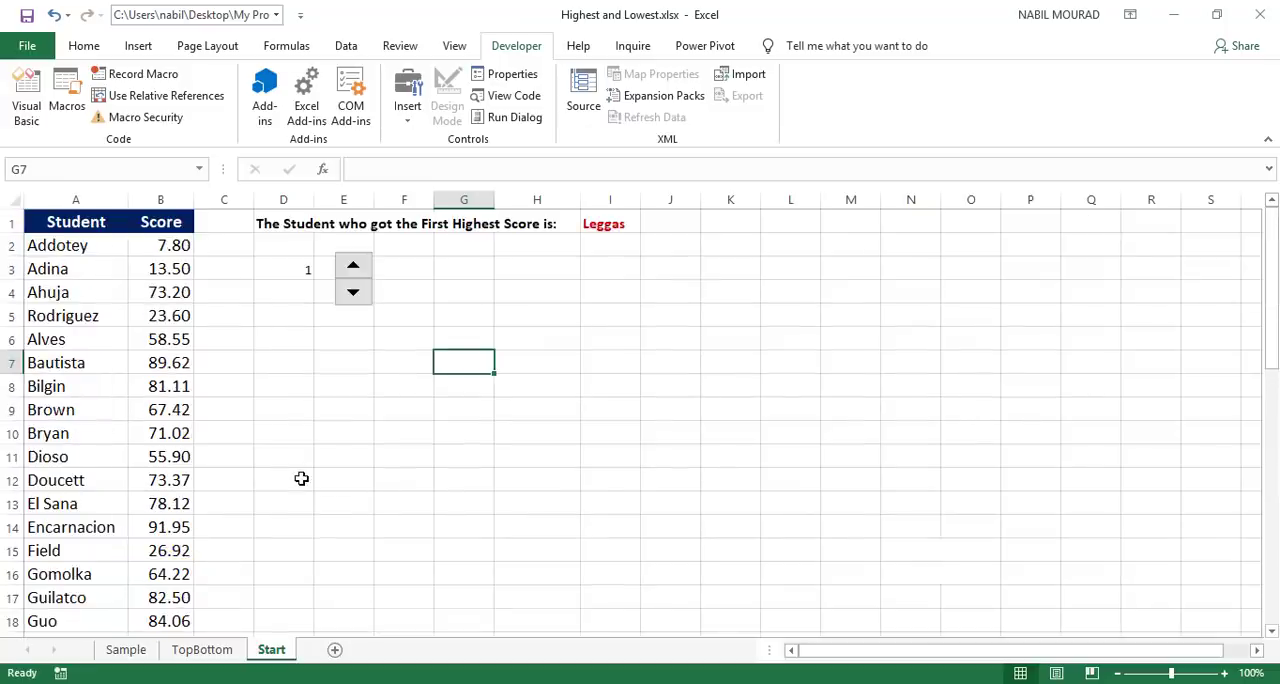
left_click(351, 268)
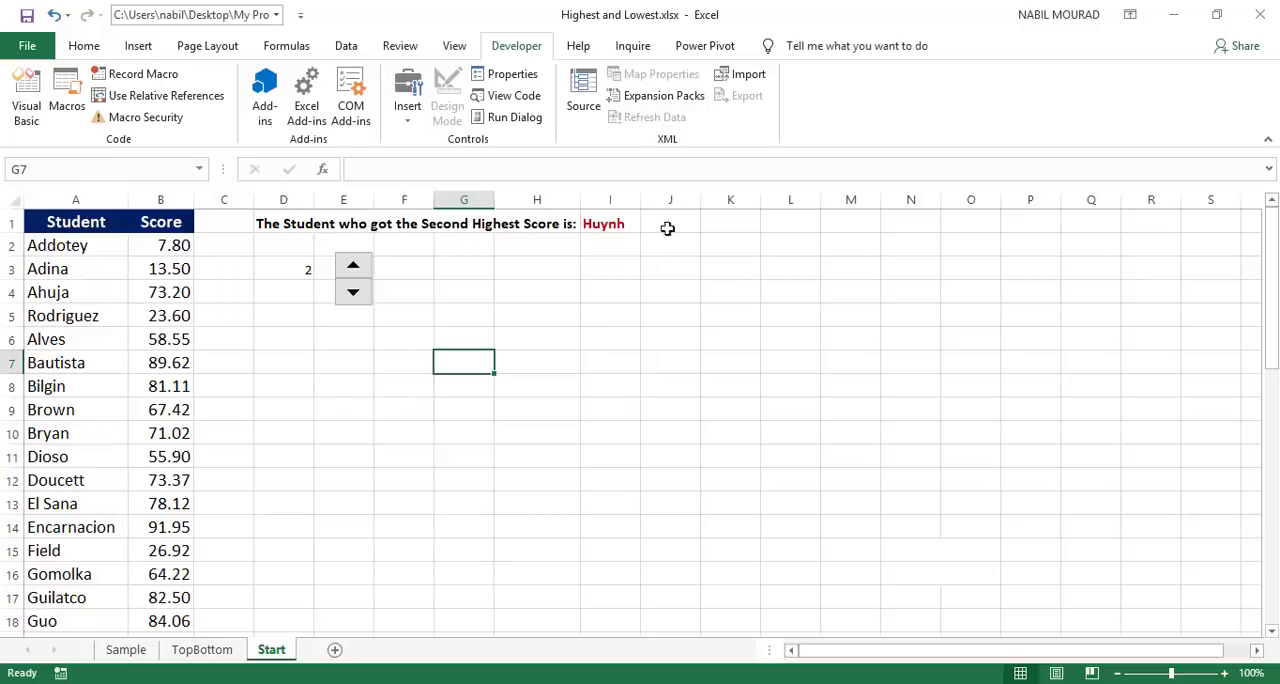
left_click(353, 268)
left_click(354, 269)
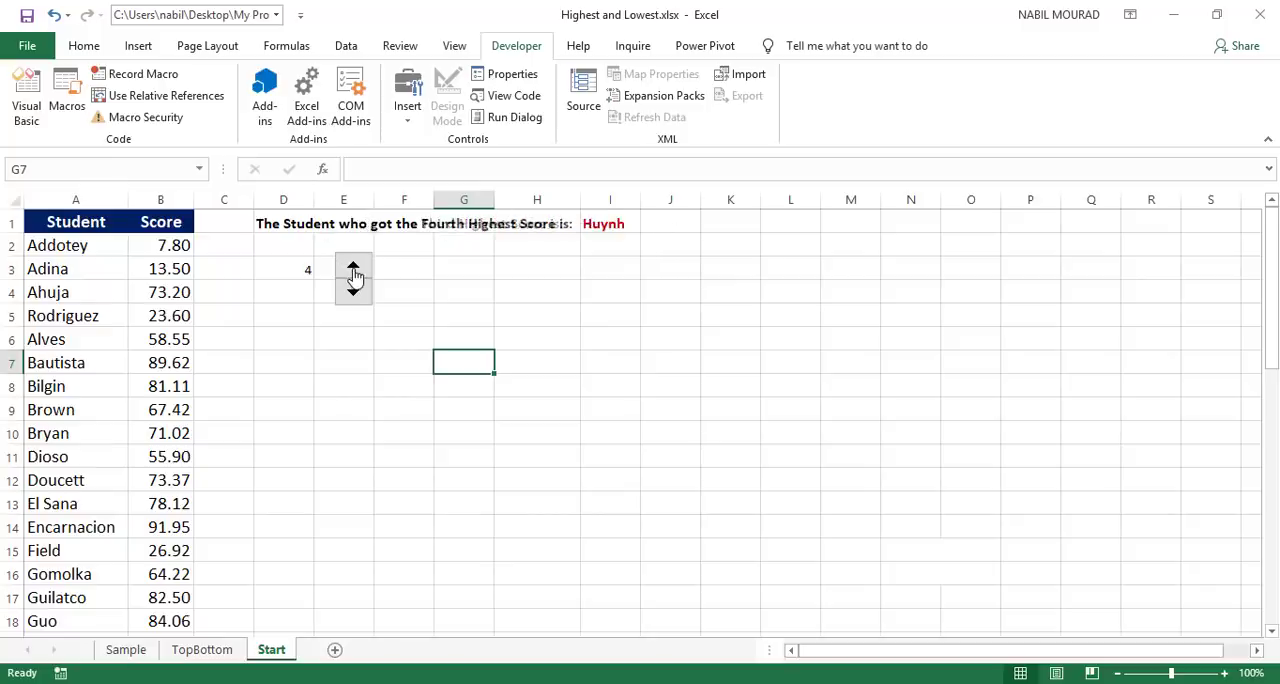
left_click(353, 268)
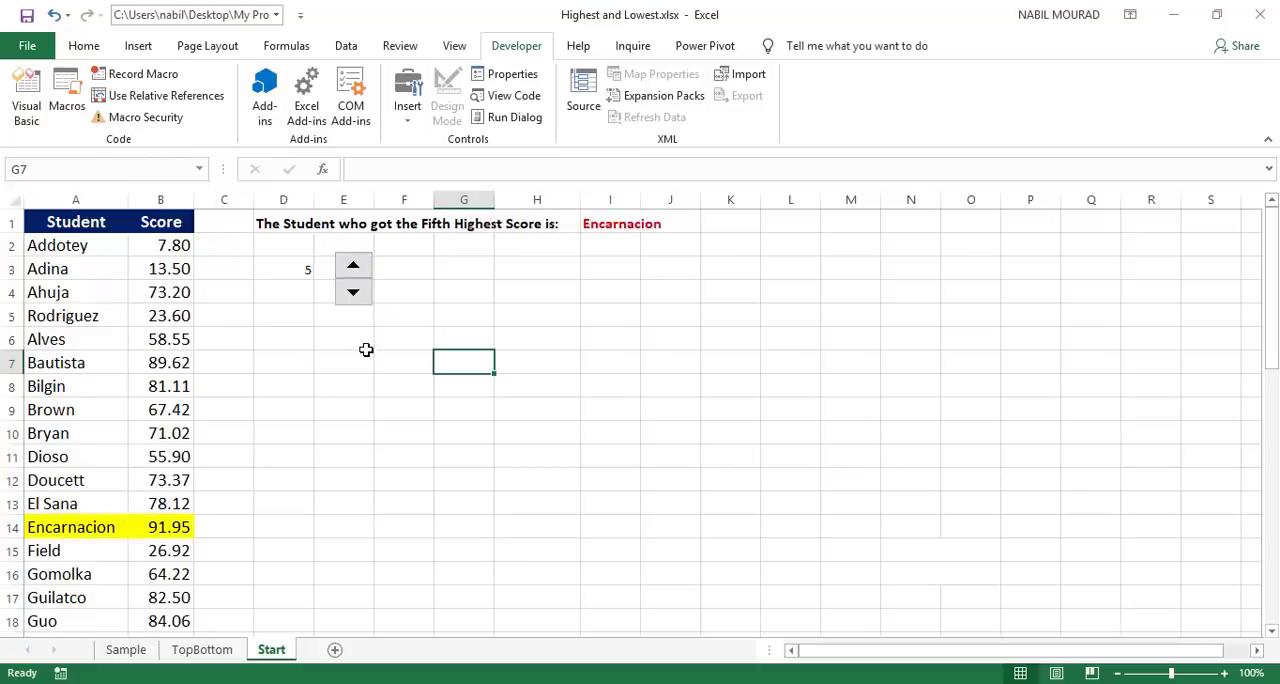
Step: Set the font color of the rank number in D3 to white to hide it
left_click(283, 268)
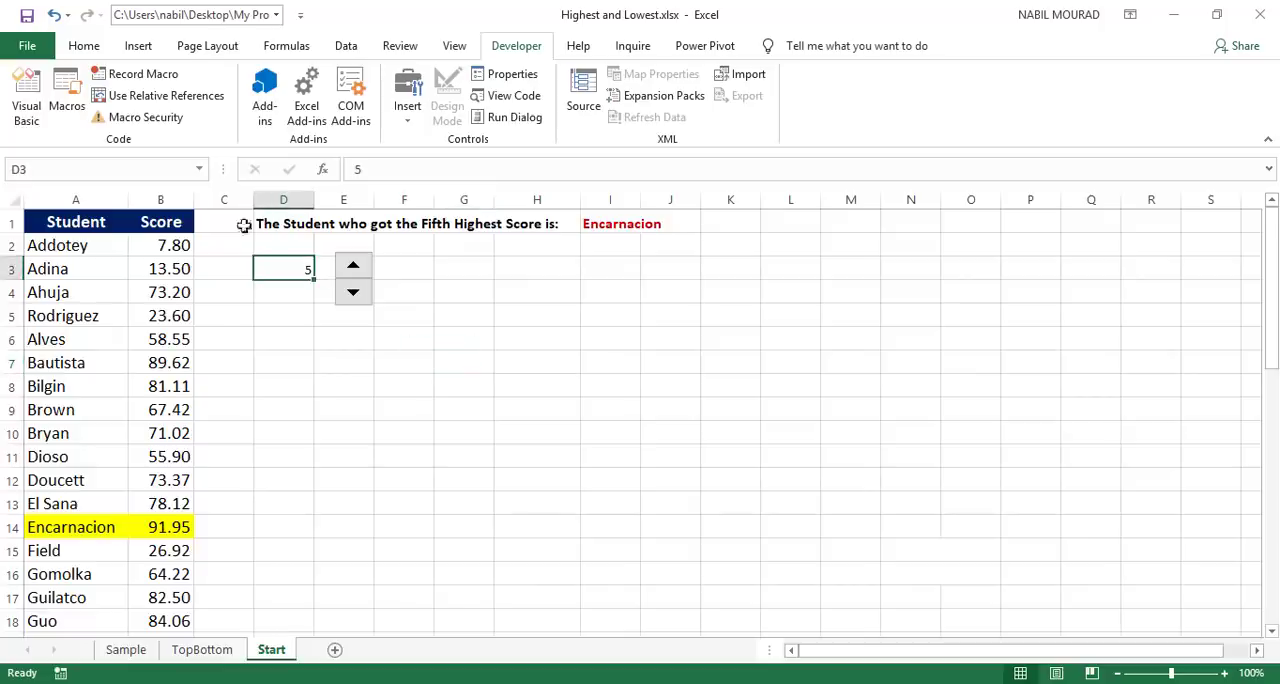
left_click(84, 46)
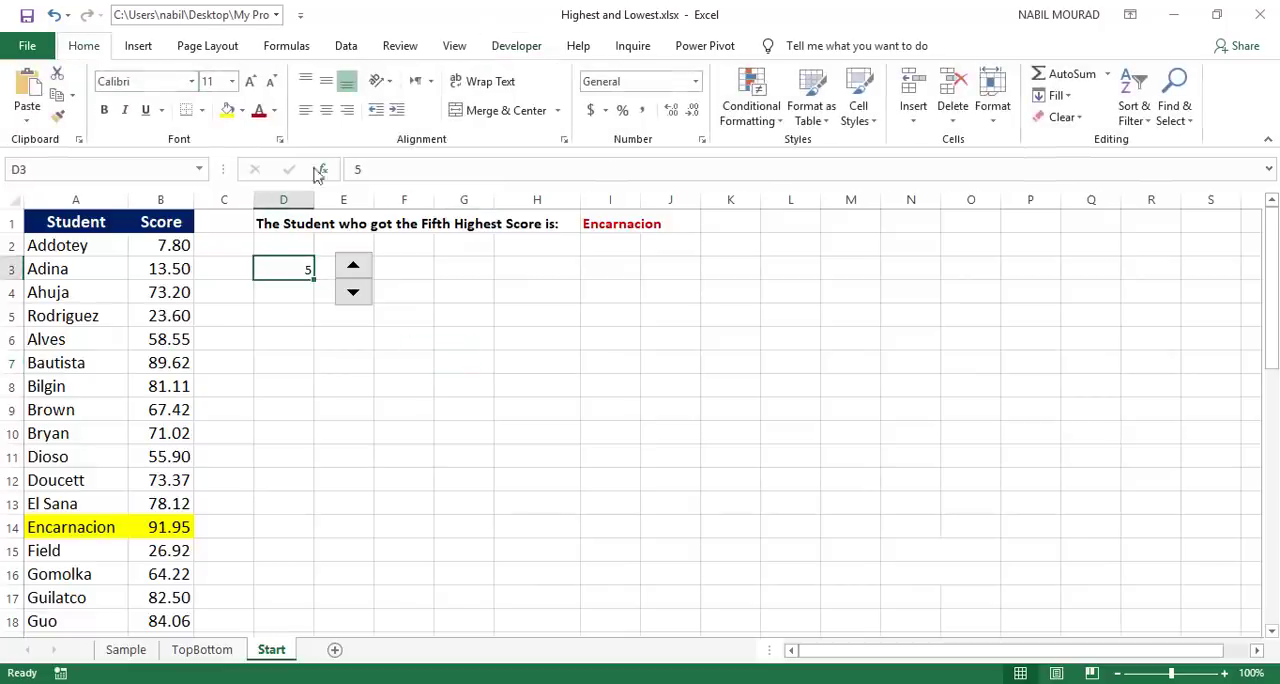
left_click(274, 111)
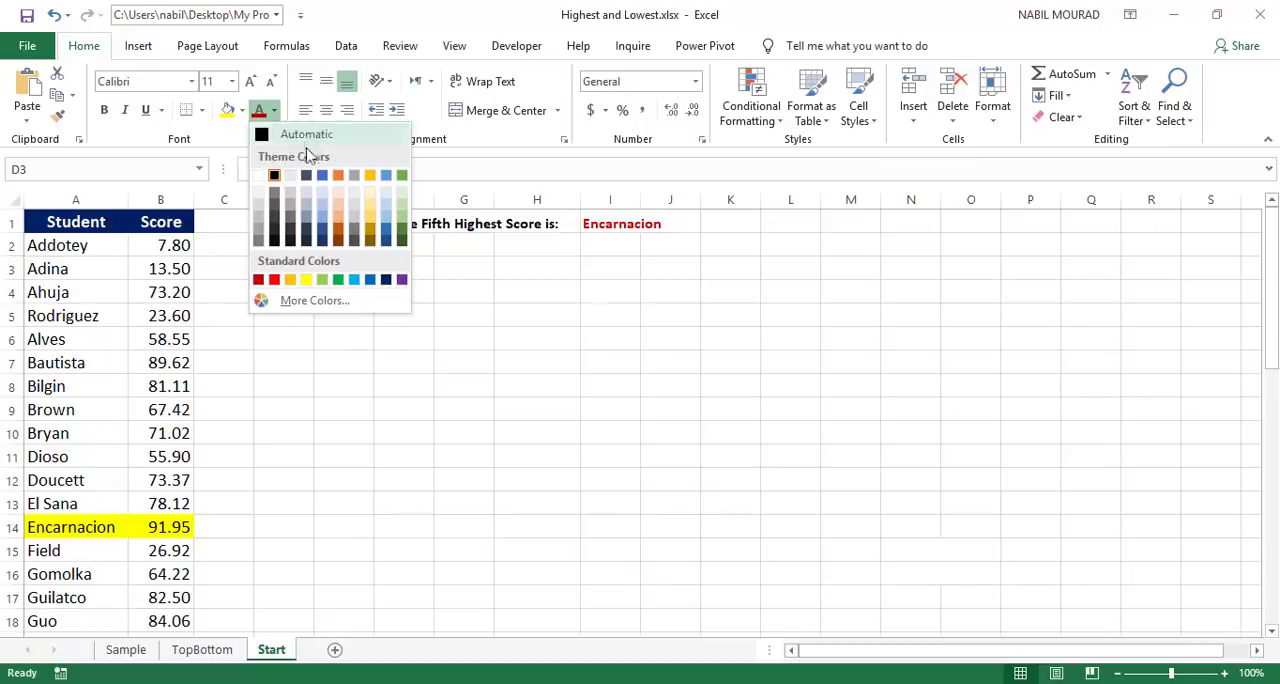
left_click(274, 176)
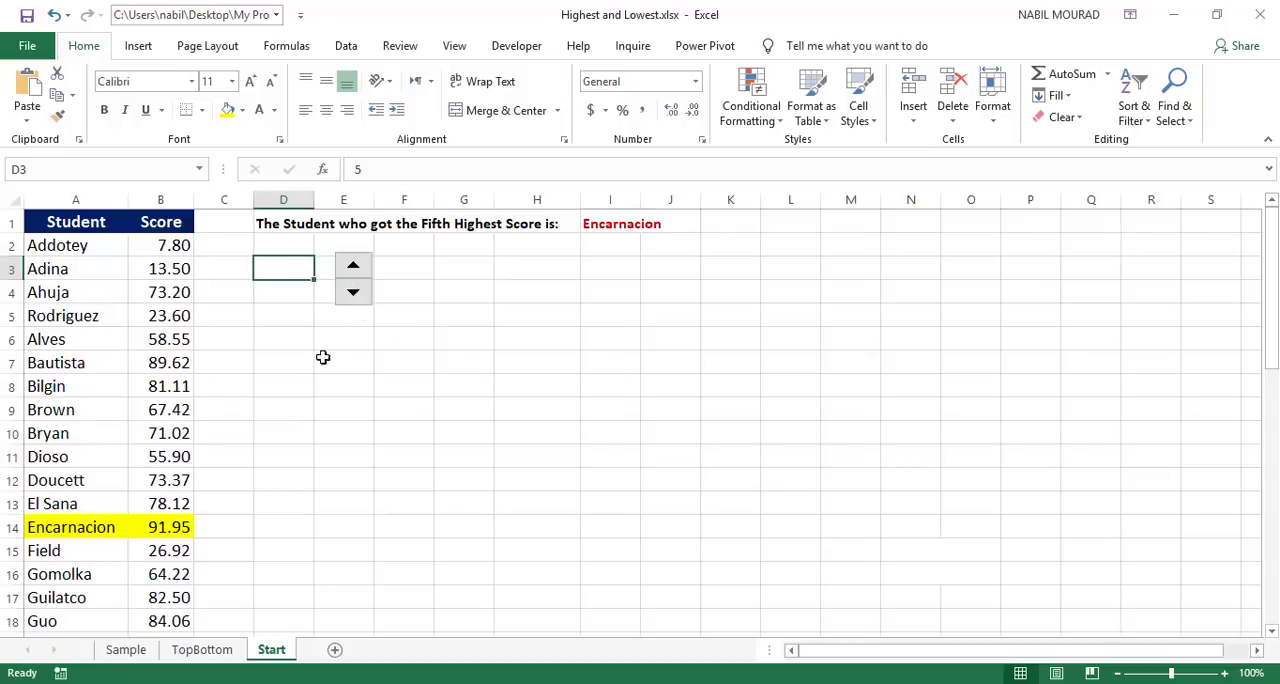
Step: Test the spin button in both directions, move it over the hidden rank cell D3 and deselect it
left_click(357, 289)
left_click(357, 268)
key("ctrl")
left_click(367, 281, "ctrl")
left_click_drag(371, 265, 312, 261)
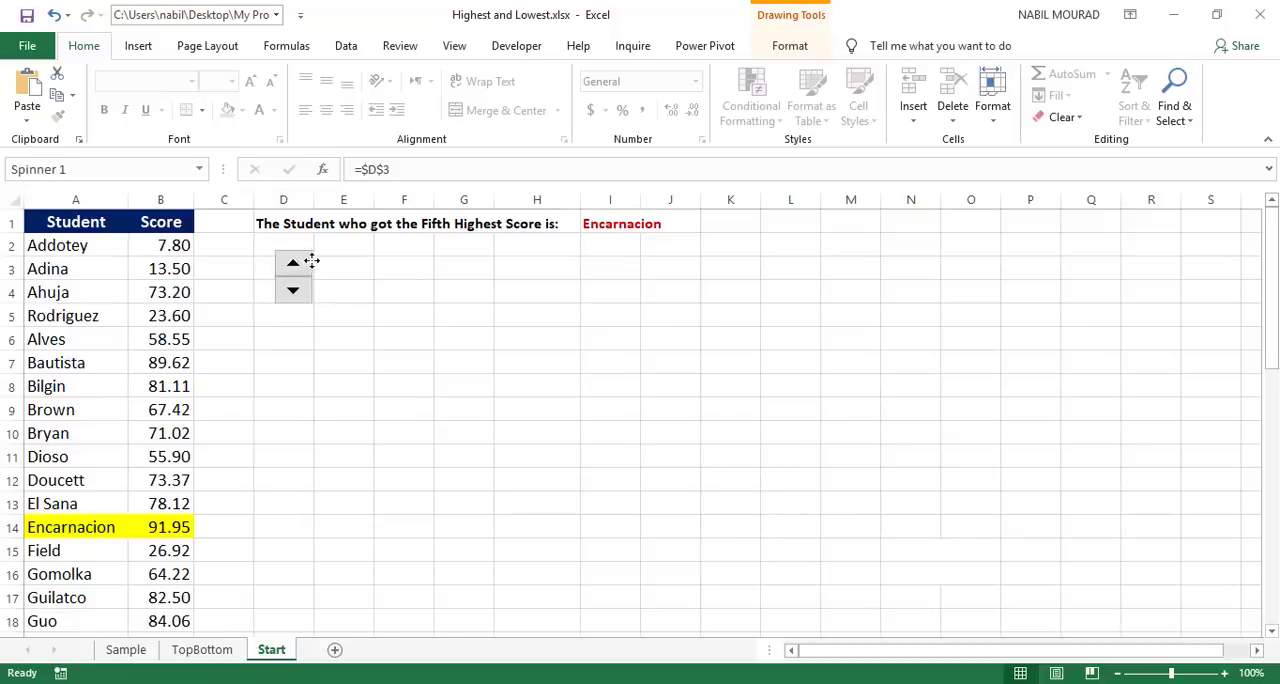
left_click_drag(312, 261, 305, 261)
left_click(389, 338)
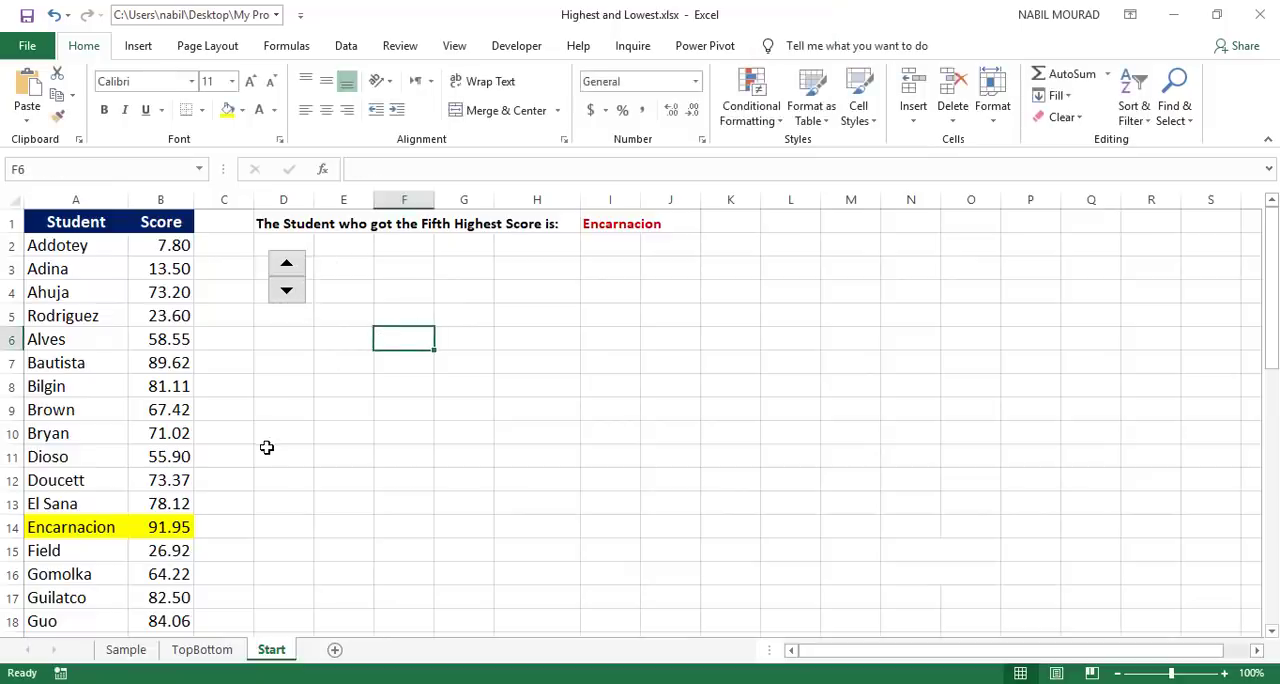
Step: Raise the rank to 9 with the spin button to test the message and row highlight
left_click(285, 266)
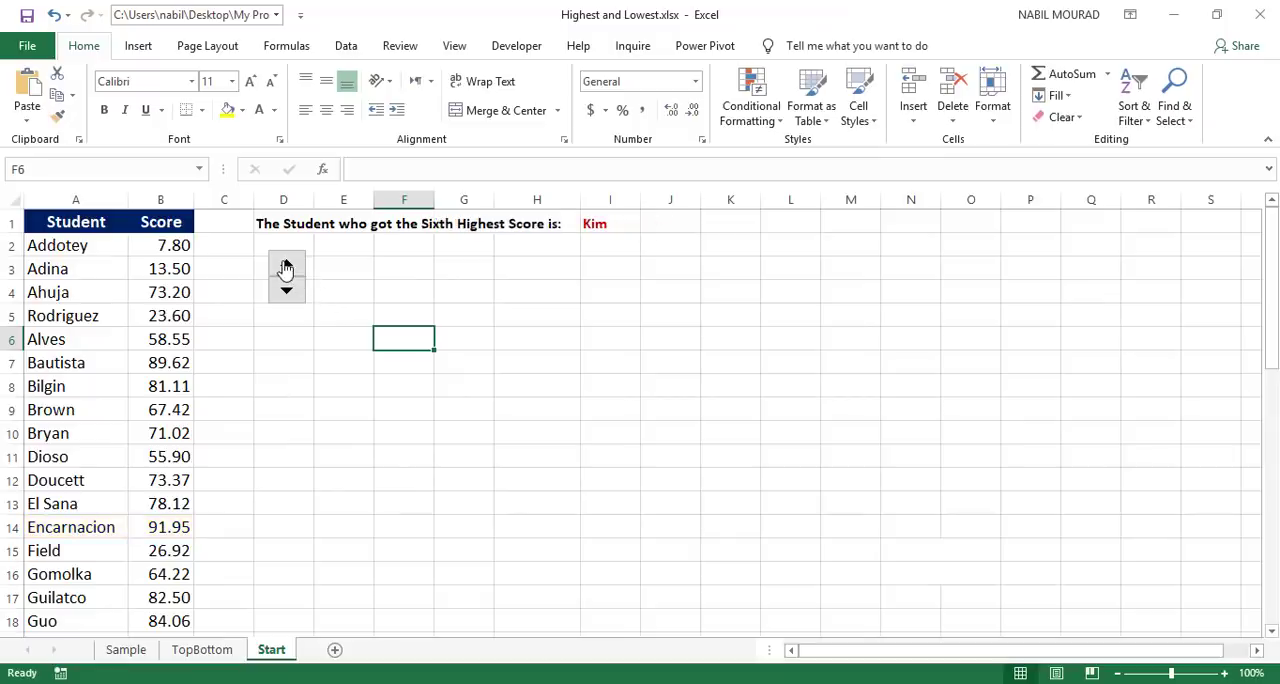
left_click(287, 268)
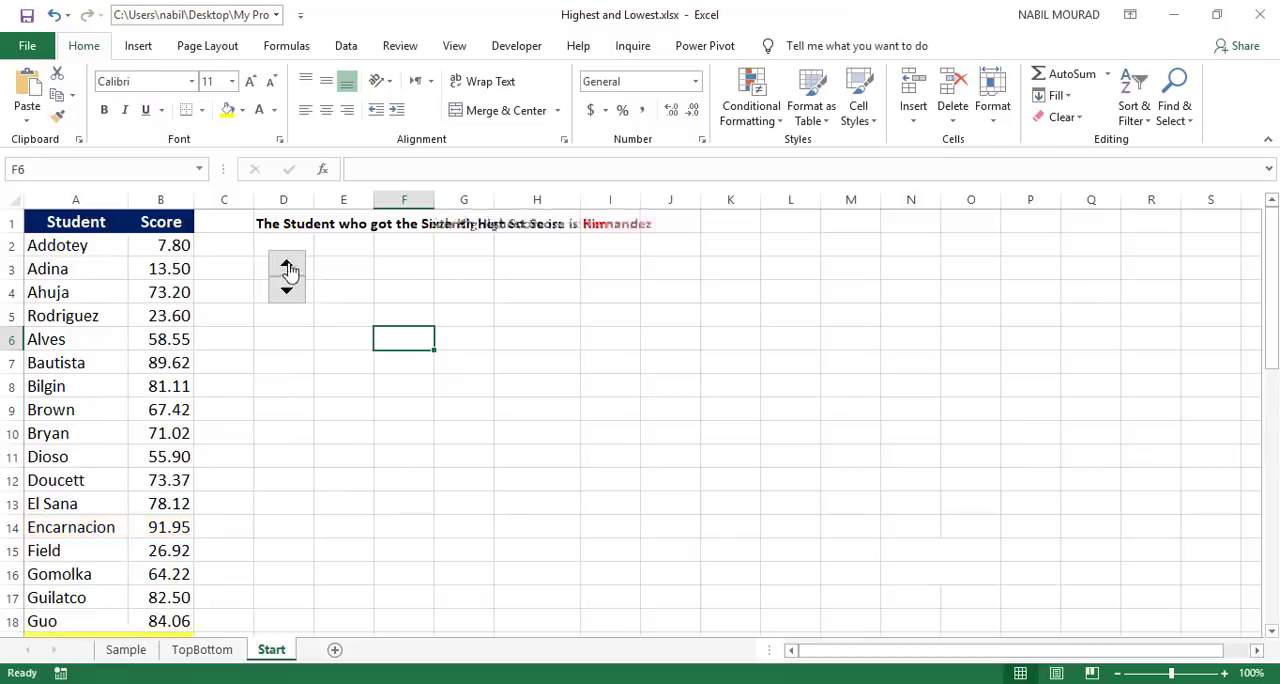
left_click(287, 268)
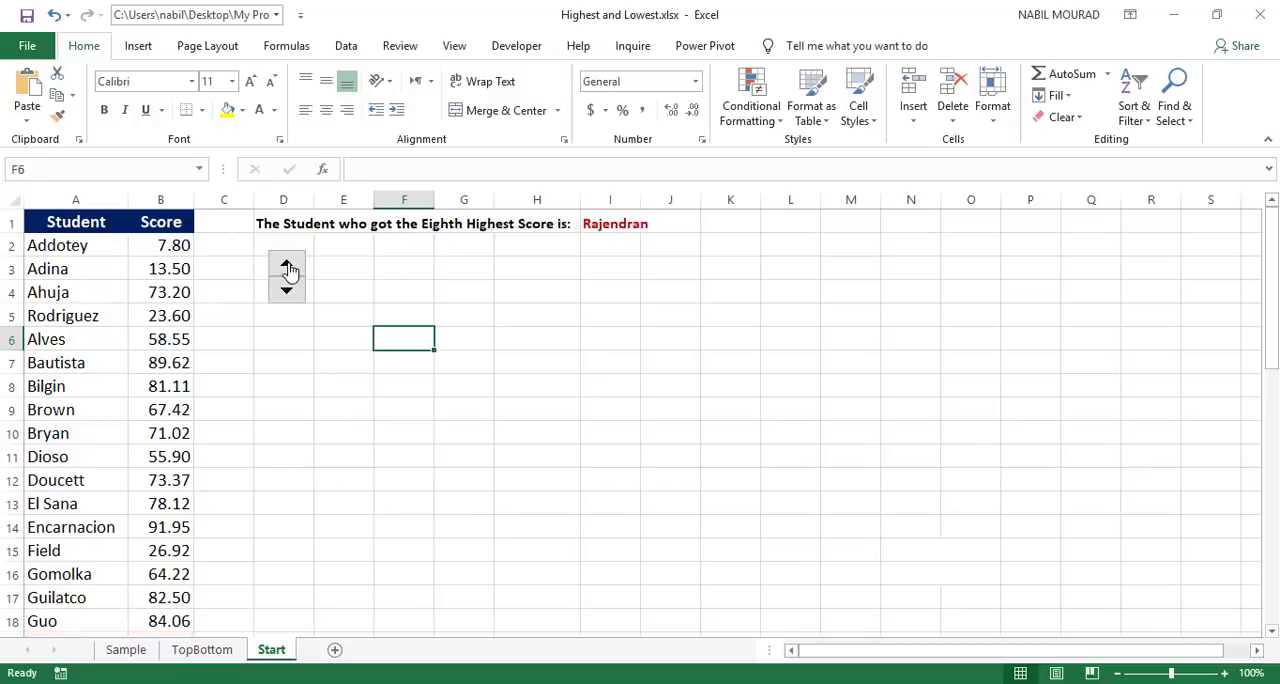
left_click(287, 268)
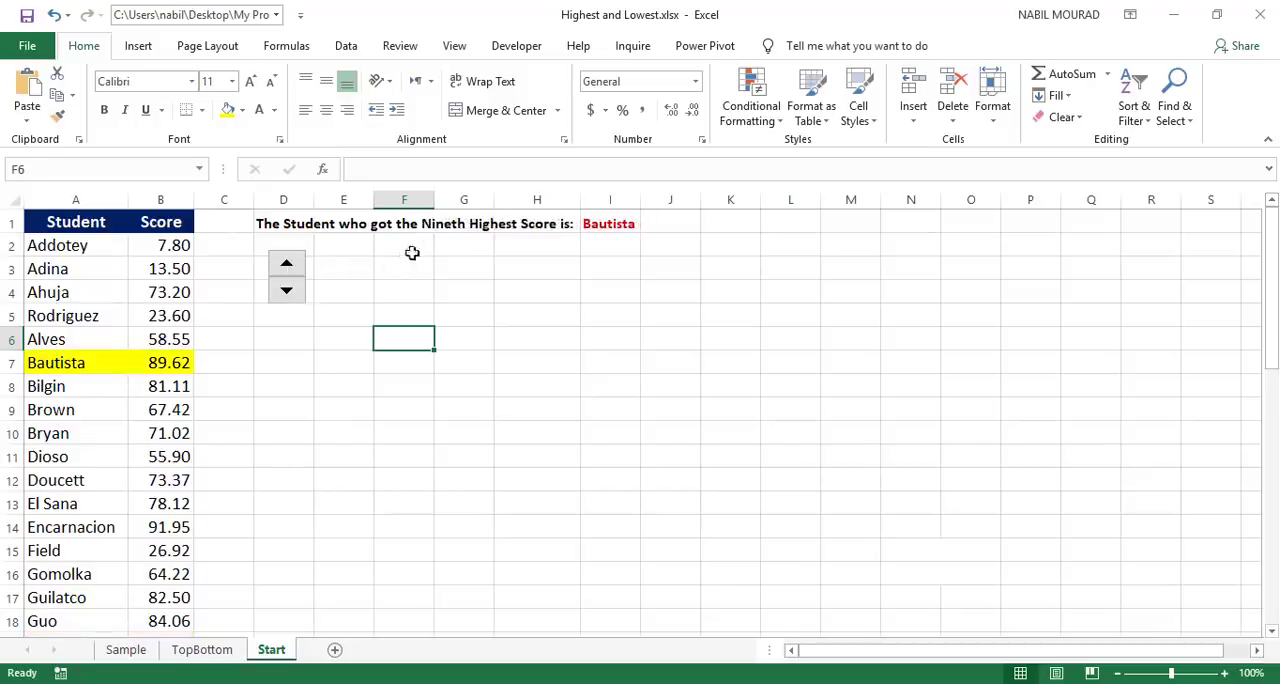